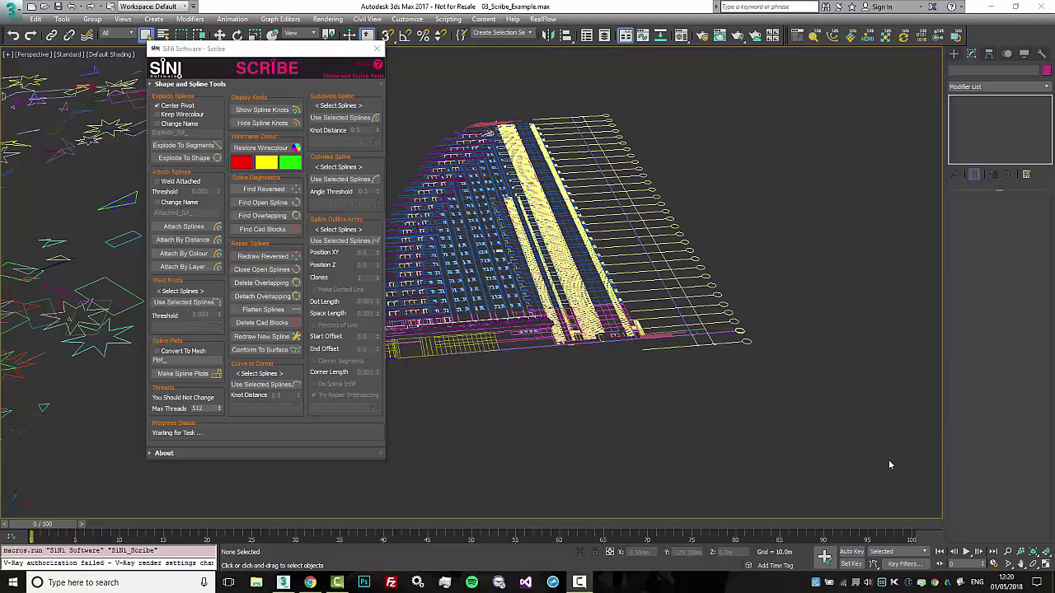
Step: Select all the splines of the building elevation and attach them into a single spline
mouse_move(877, 317)
middle_down()
mouse_move(890, 324)
mouse_move(881, 320)
middle_up()
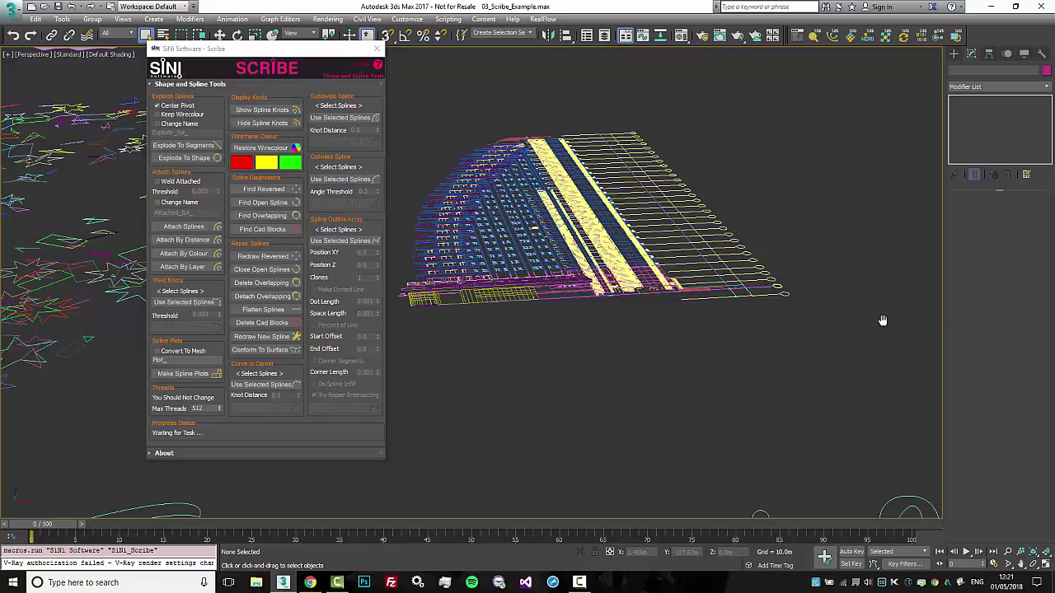
alt+middle_drag(883, 320, 878, 313)
drag(902, 99, 480, 433)
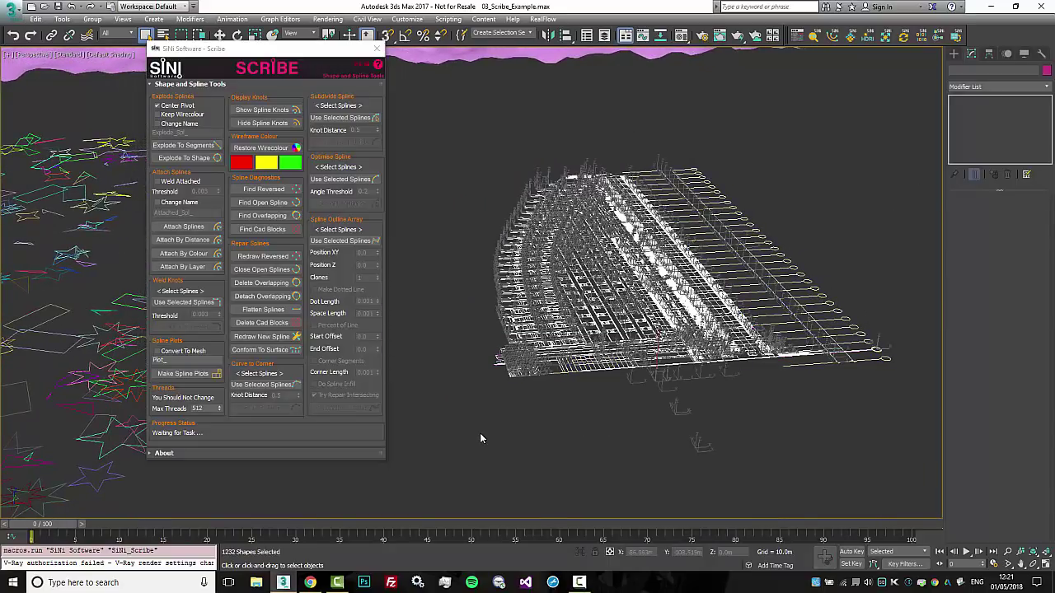
click(204, 227)
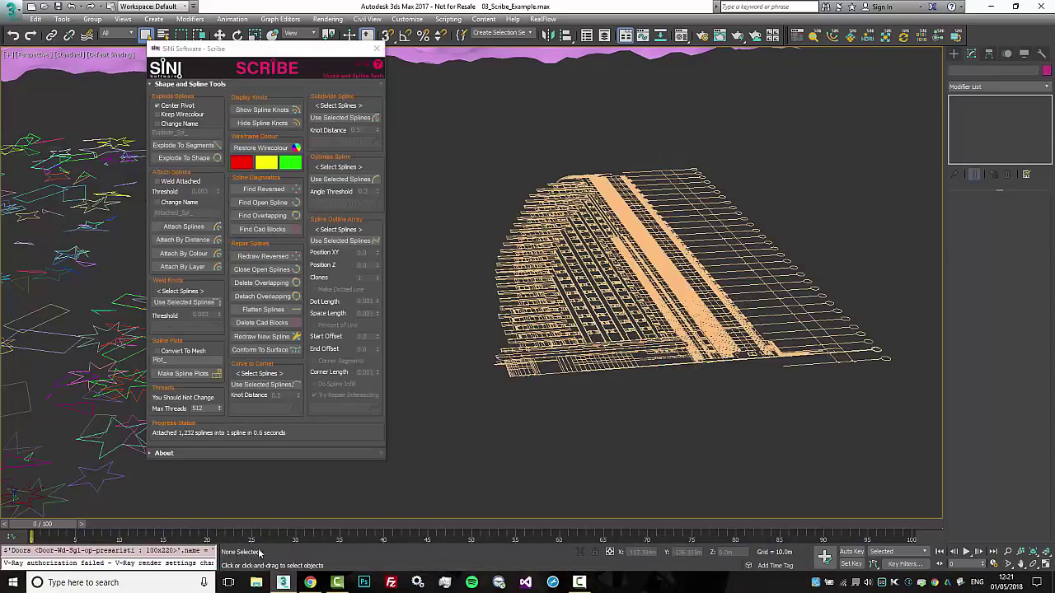
Step: Try to explode the attached building spline to shapes, cancelling the process partway
click(716, 340)
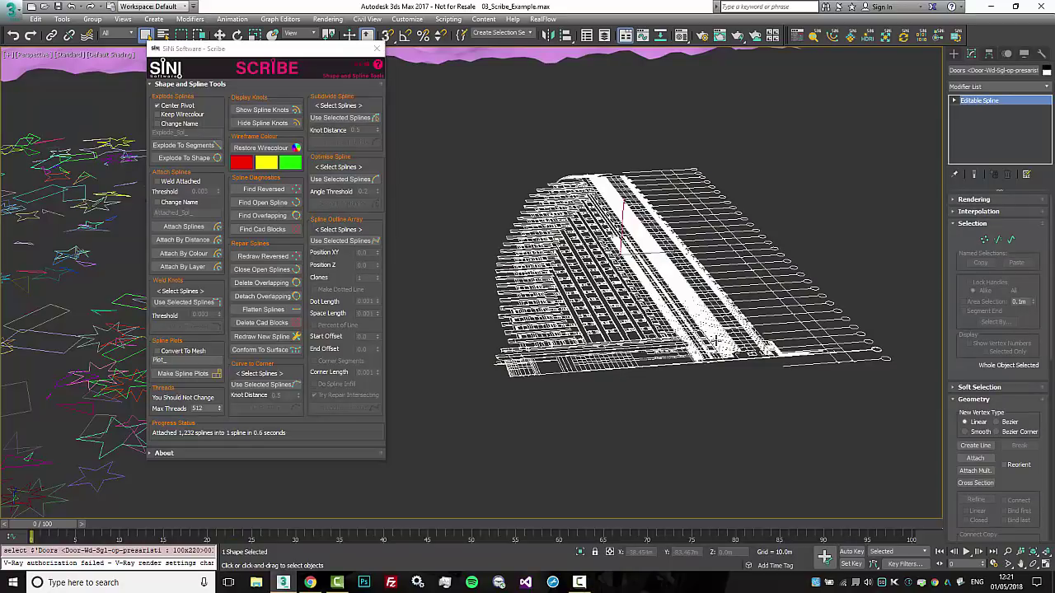
click(210, 158)
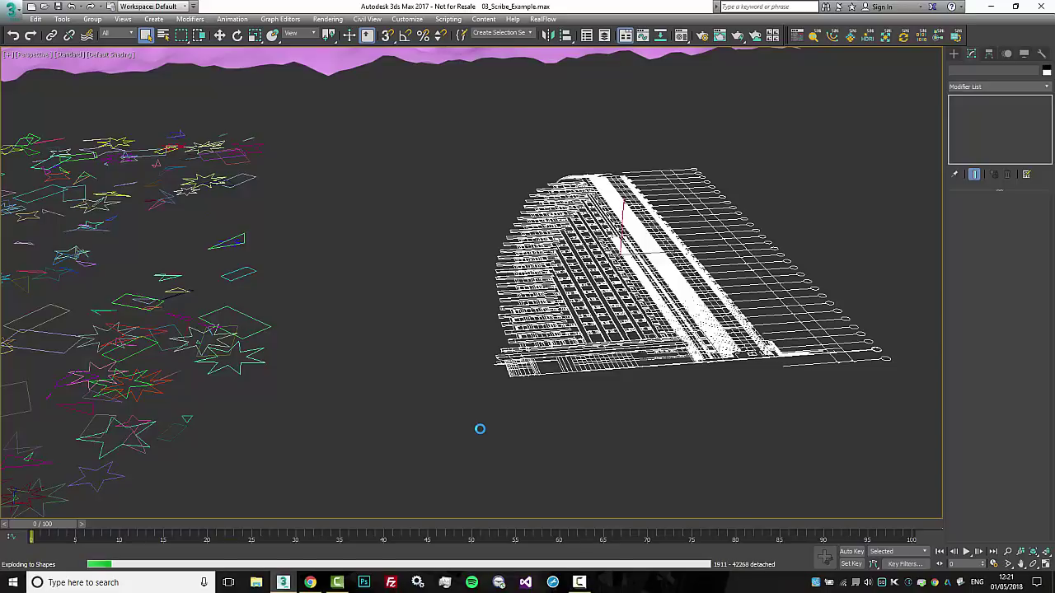
key(Escape)
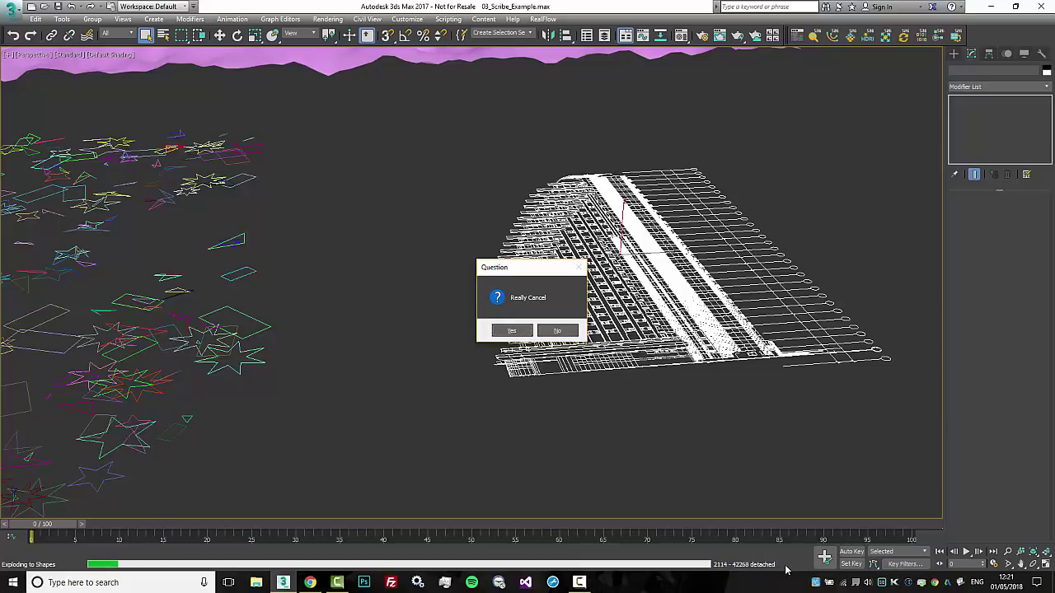
click(510, 331)
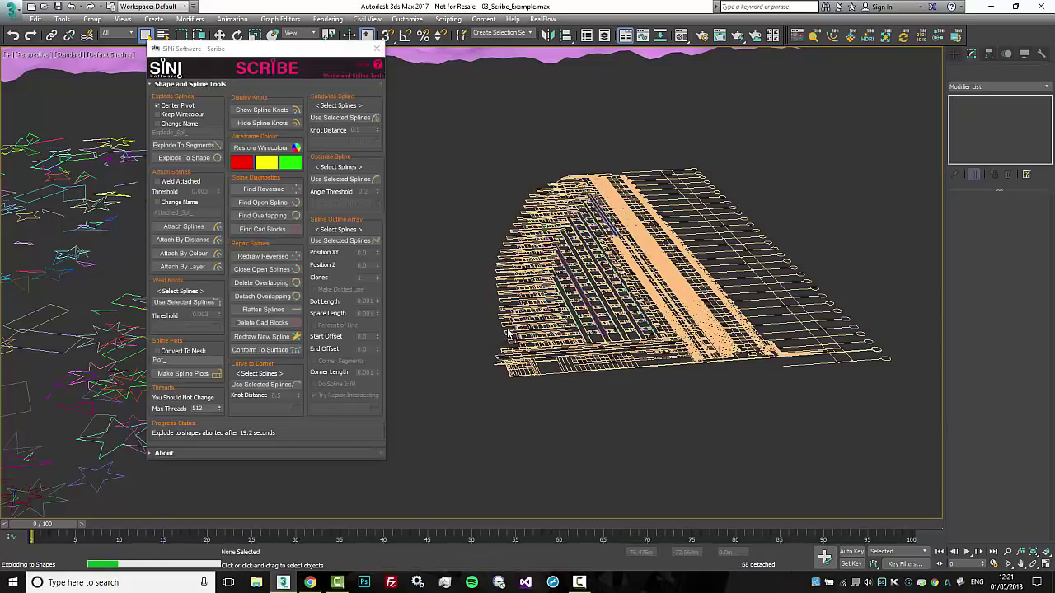
Step: Undo the partial explode and the attachment of the building splines, and clear the selection
scroll(676, 334, up, 3)
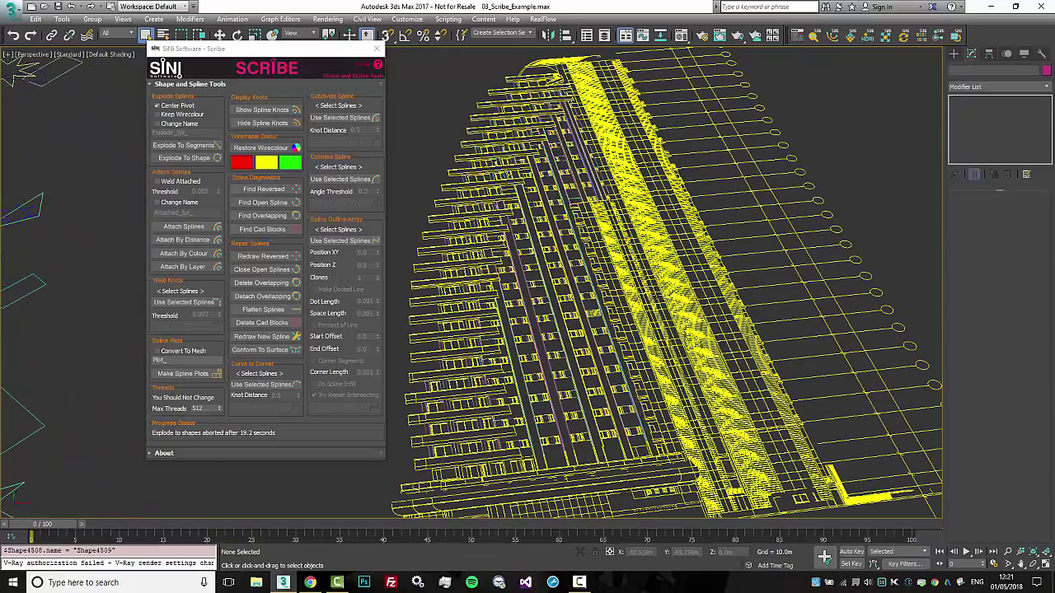
alt+middle_drag(536, 242, 534, 212)
scroll(564, 216, up, 2)
scroll(585, 217, down, 2)
scroll(634, 271, down, 1)
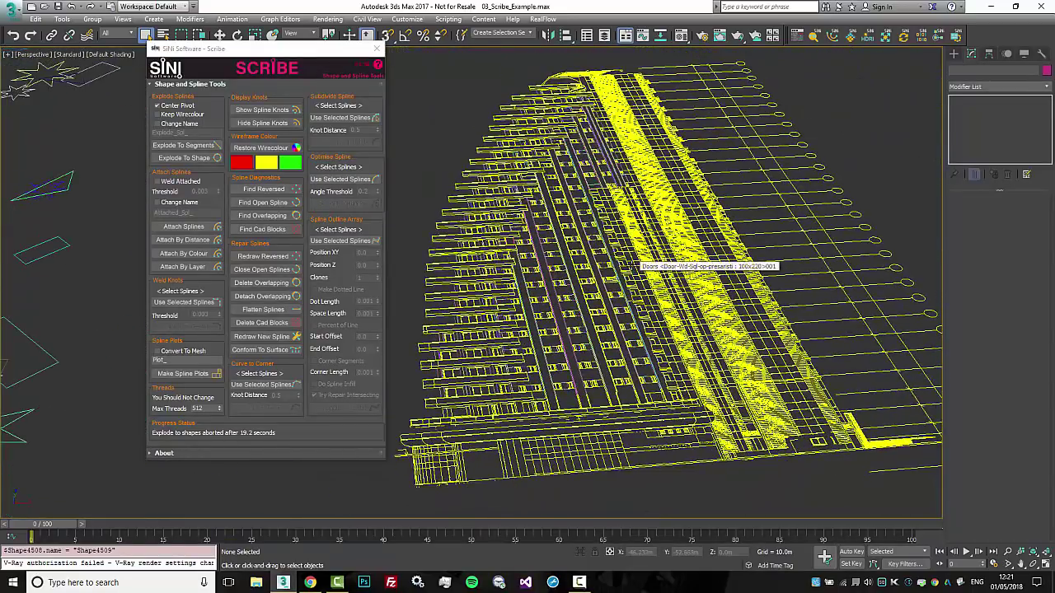
key(ctrl+z)
key(ctrl+z)
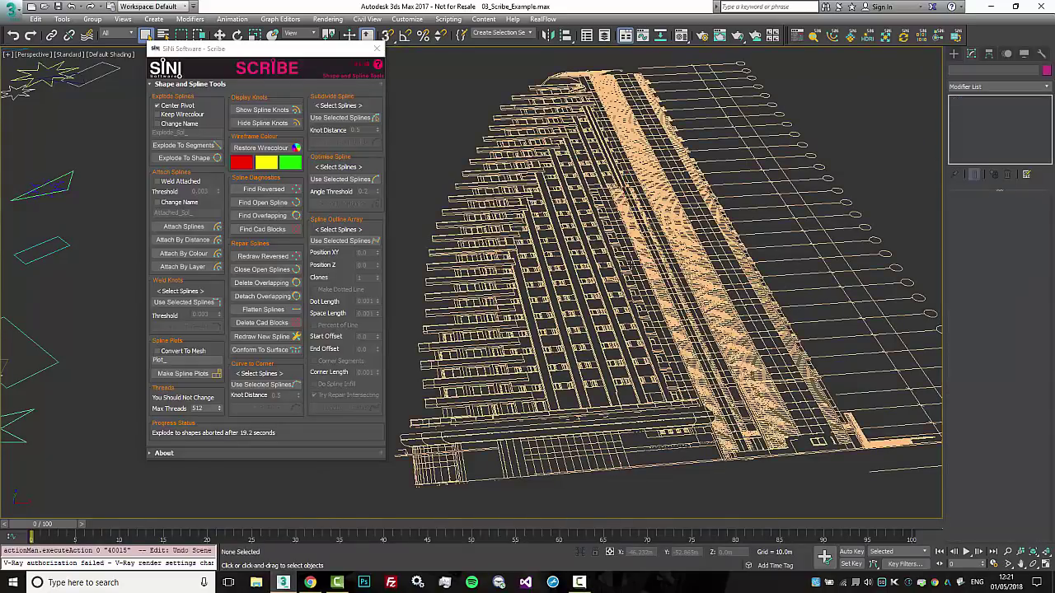
key(ctrl+y)
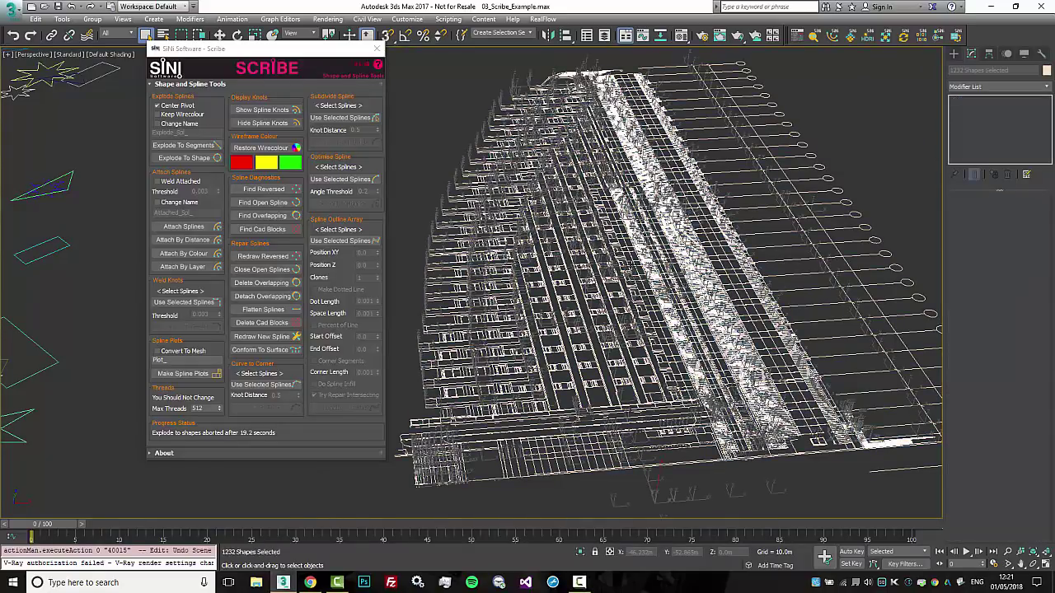
click(880, 197)
Step: Move the Scribe window aside so the building elevation is less covered
middle_drag(880, 197, 849, 189)
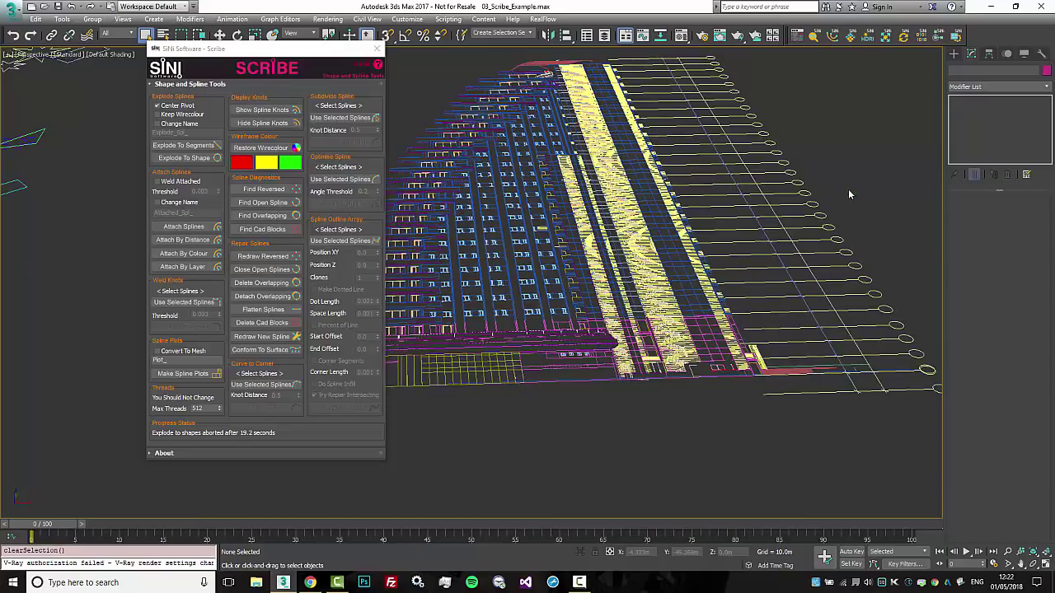
middle_drag(554, 388, 596, 399)
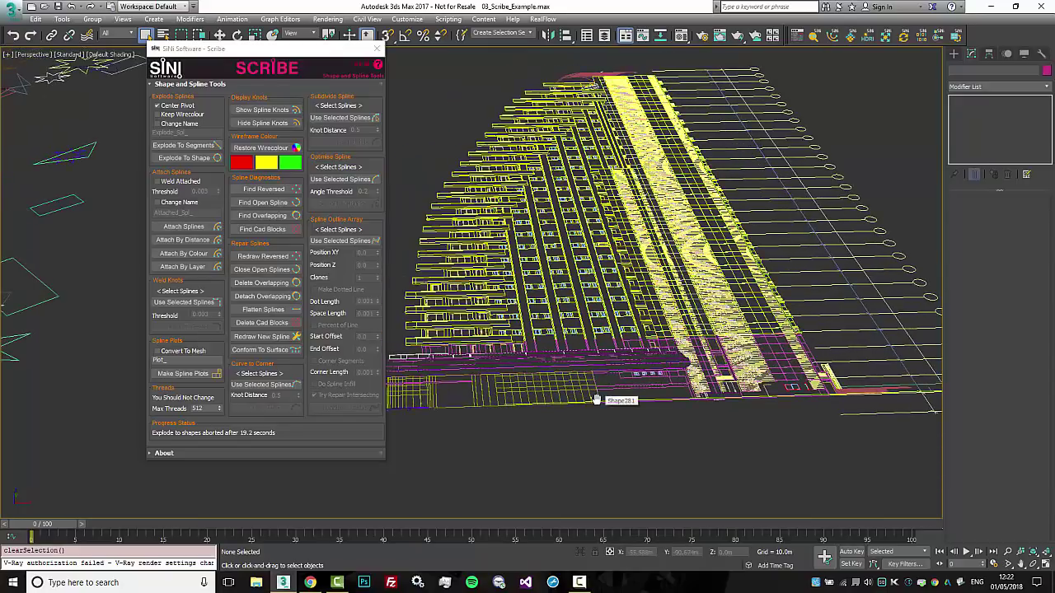
alt+middle_drag(597, 400, 601, 412)
middle_drag(742, 415, 638, 304)
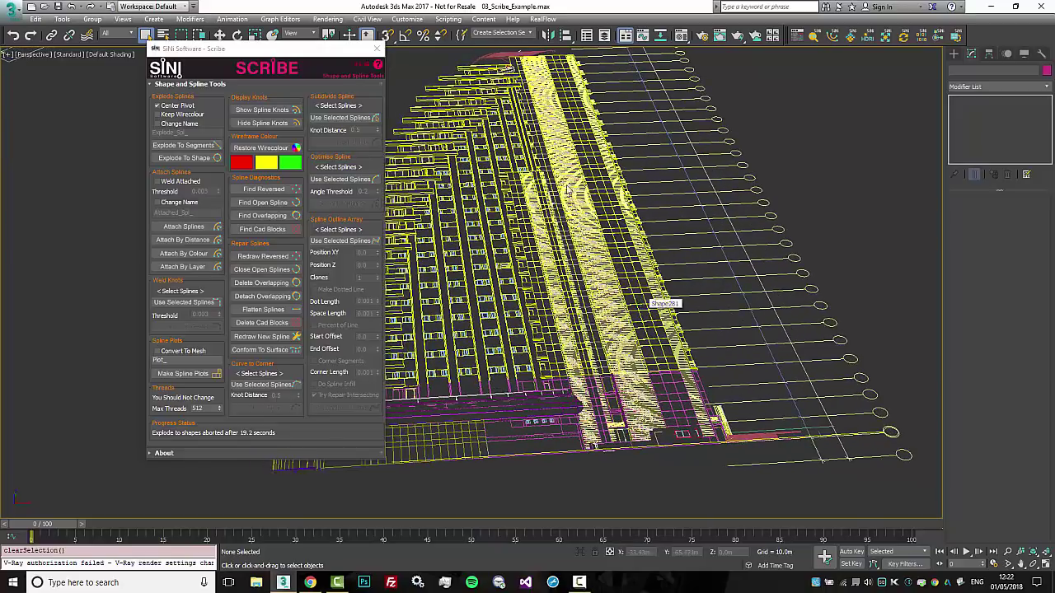
drag(268, 50, 153, 55)
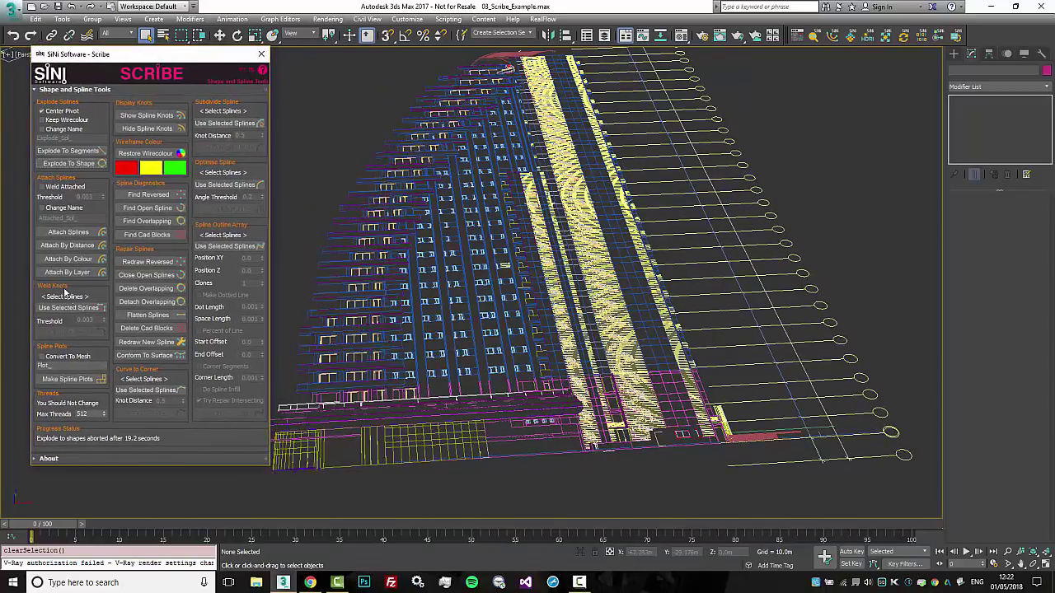
alt+middle_drag(751, 322, 873, 309)
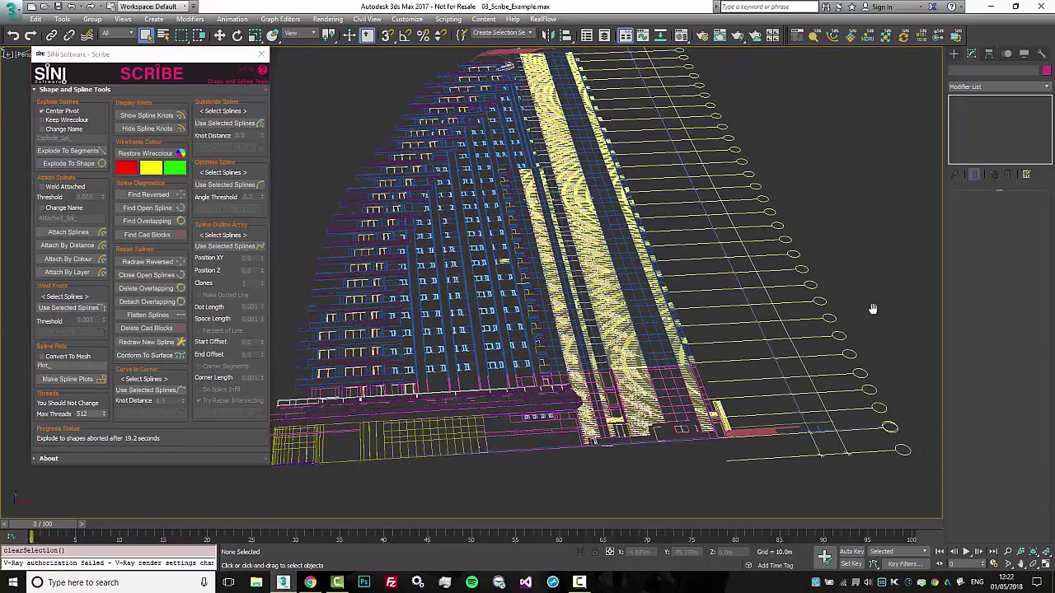
scroll(849, 305, down, 6)
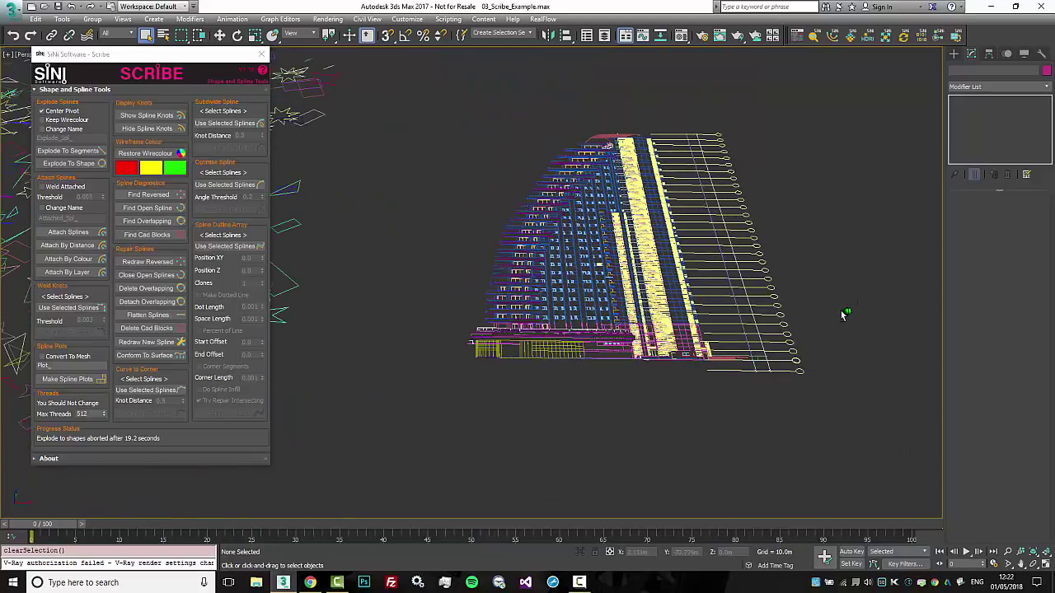
Step: Select all the splines of the building elevation and load them into Weld Knots
drag(872, 105, 449, 399)
alt+middle_drag(615, 378, 631, 371)
scroll(631, 371, up, 5)
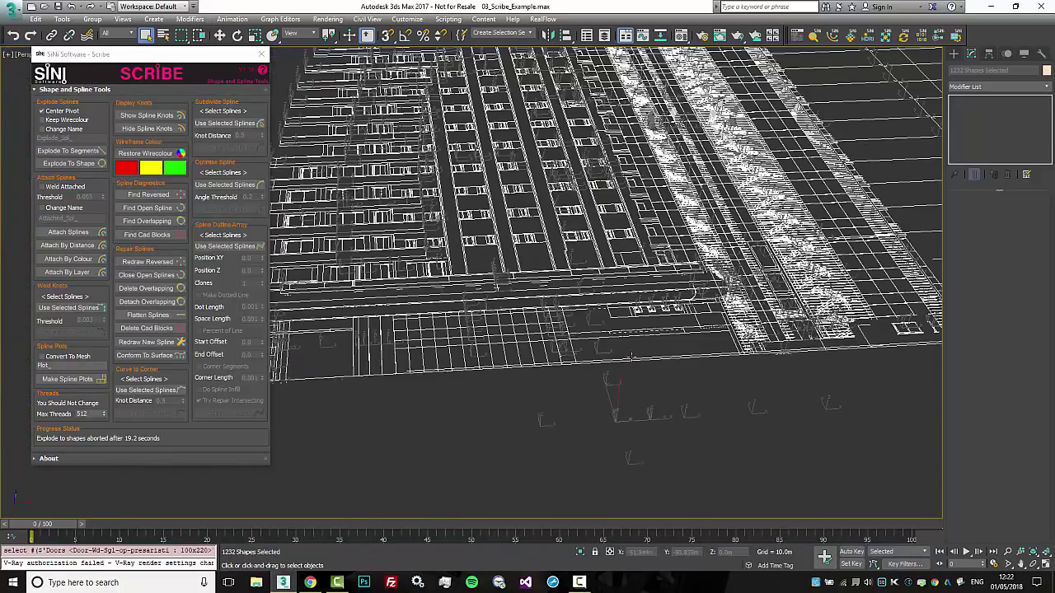
click(79, 310)
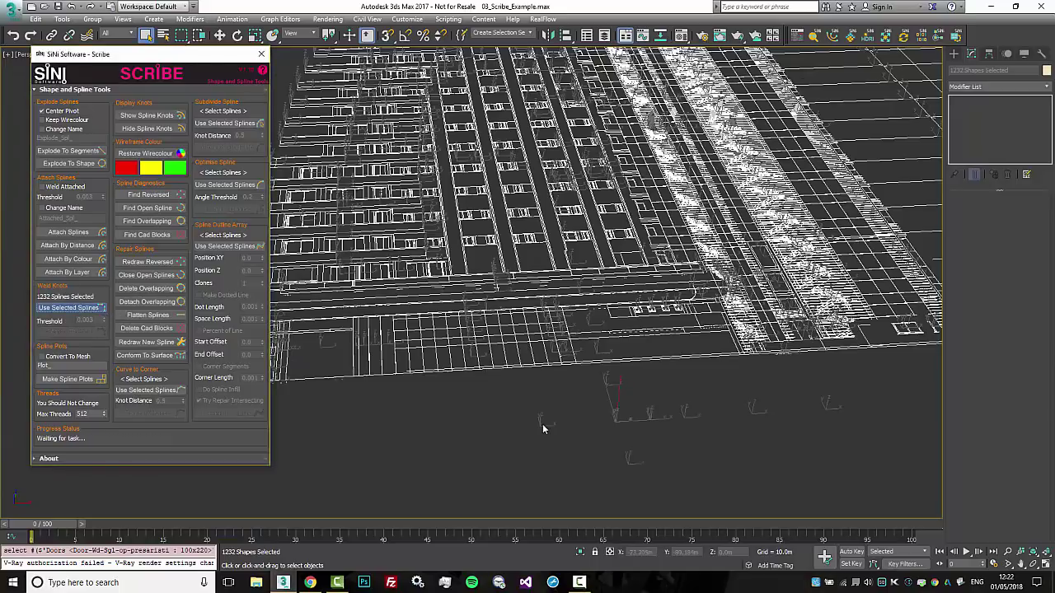
Step: Examine the knots in the weld preview around the building's base and the hatched strips
scroll(560, 408, up, 5)
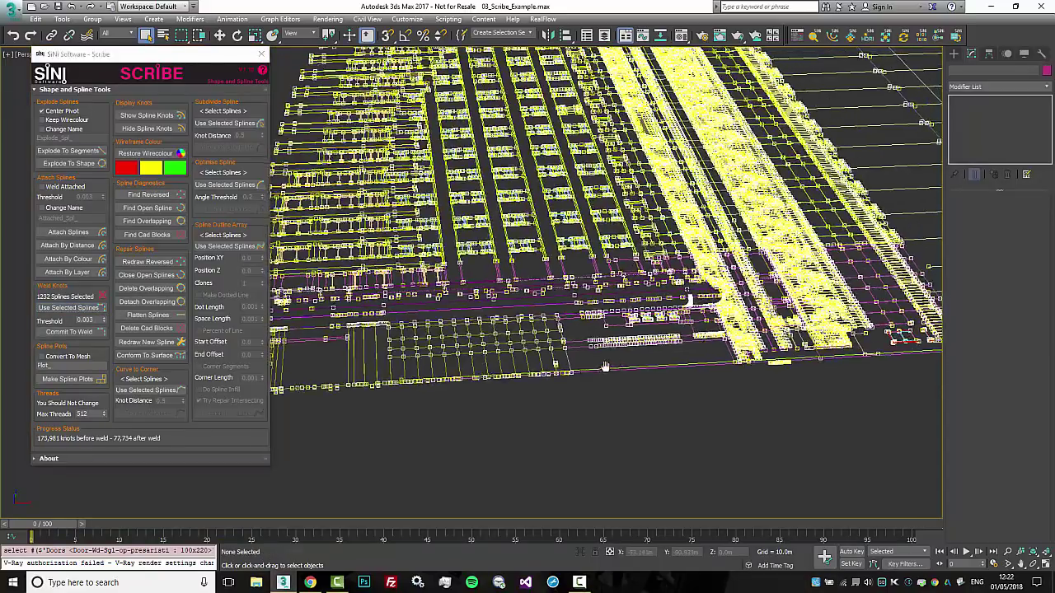
scroll(618, 354, up, 3)
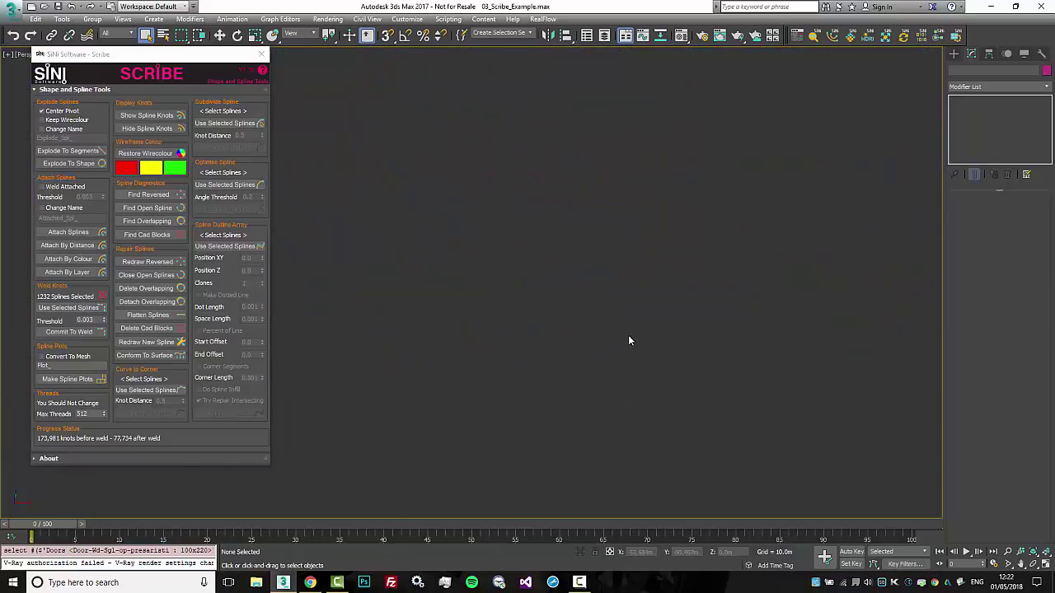
key(z)
middle_drag(628, 336, 629, 266)
scroll(463, 345, up, 4)
scroll(577, 330, up, 8)
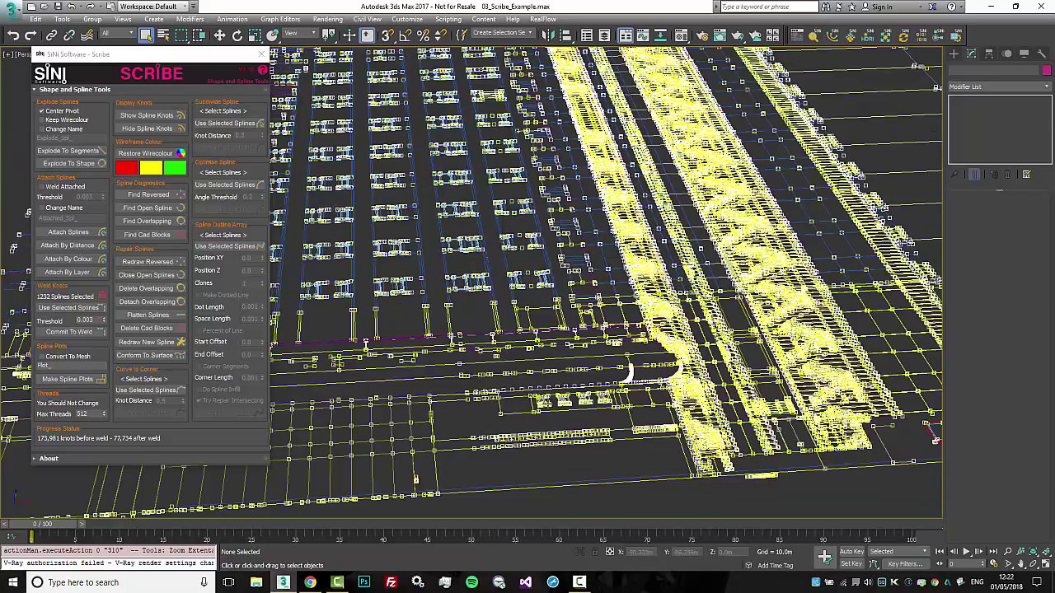
scroll(549, 431, up, 8)
middle_drag(550, 431, 558, 365)
scroll(555, 371, down, 8)
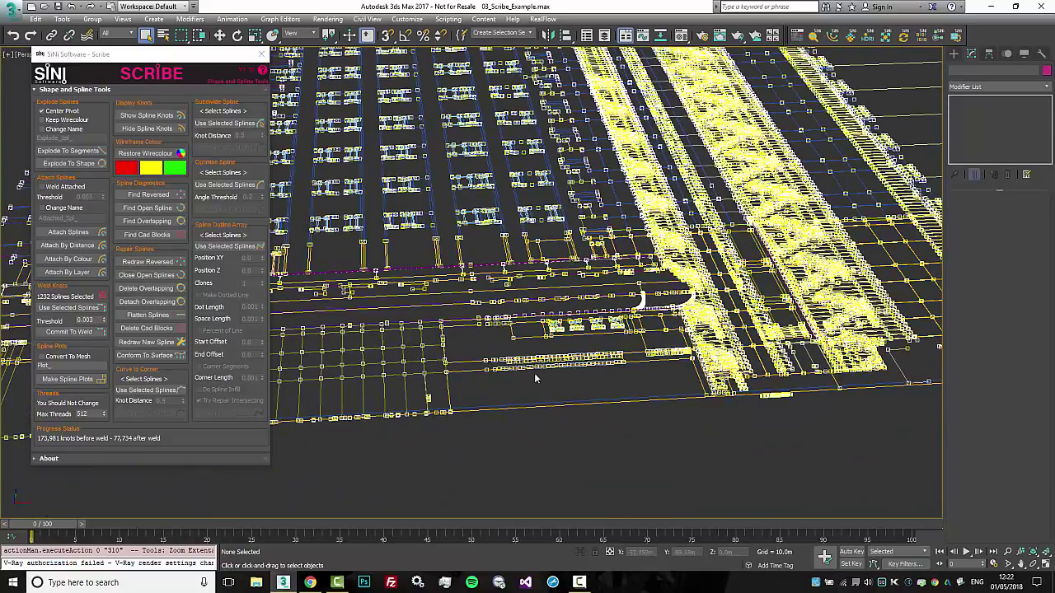
scroll(575, 372, up, 2)
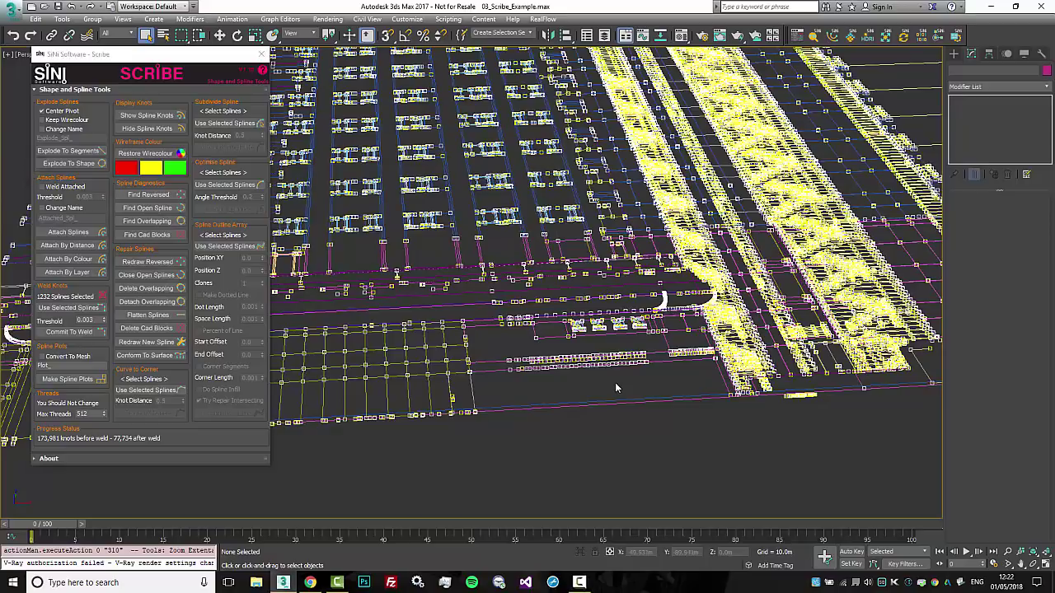
scroll(615, 383, up, 3)
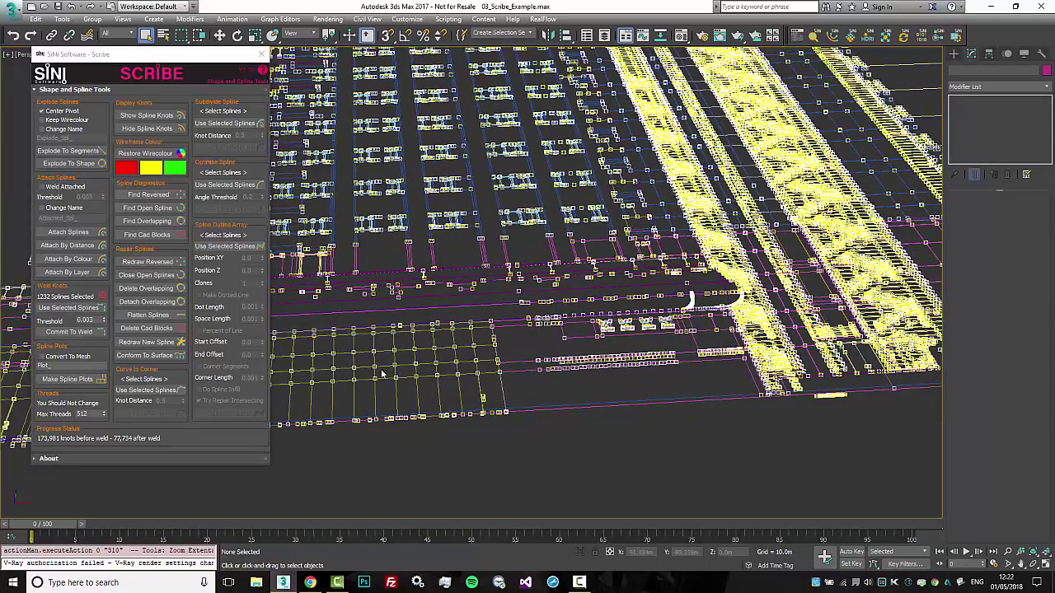
Step: Try raising the weld threshold to 0.883 and inspect how the preview geometry changes
click(103, 317)
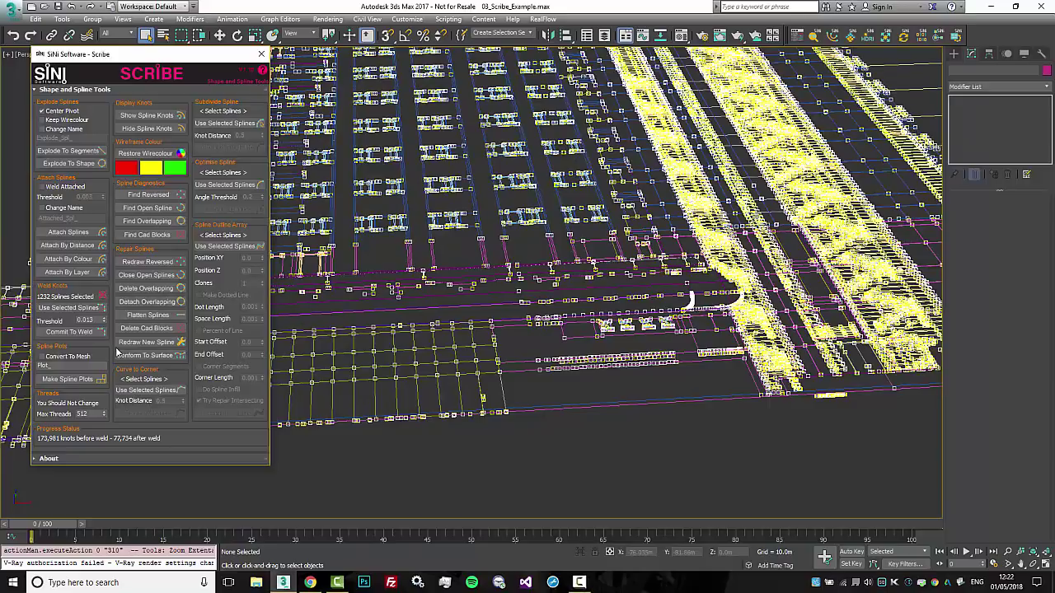
drag(104, 321, 102, 316)
middle_drag(573, 350, 594, 350)
scroll(624, 353, up, 5)
scroll(624, 353, down, 5)
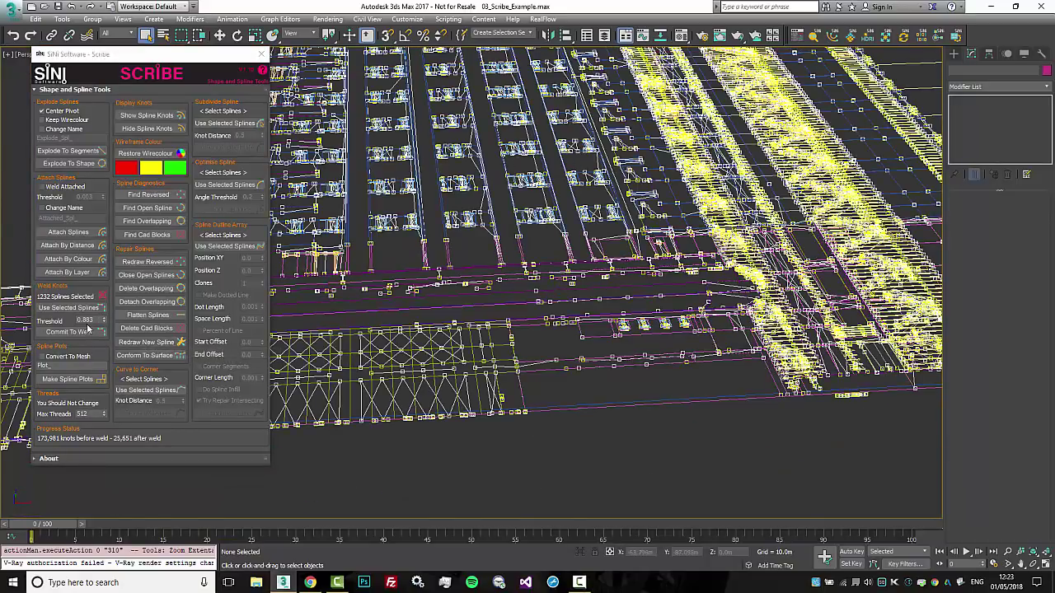
Step: Reset the weld threshold to 0.003 and commit the knot weld on the building splines
right_click(104, 323)
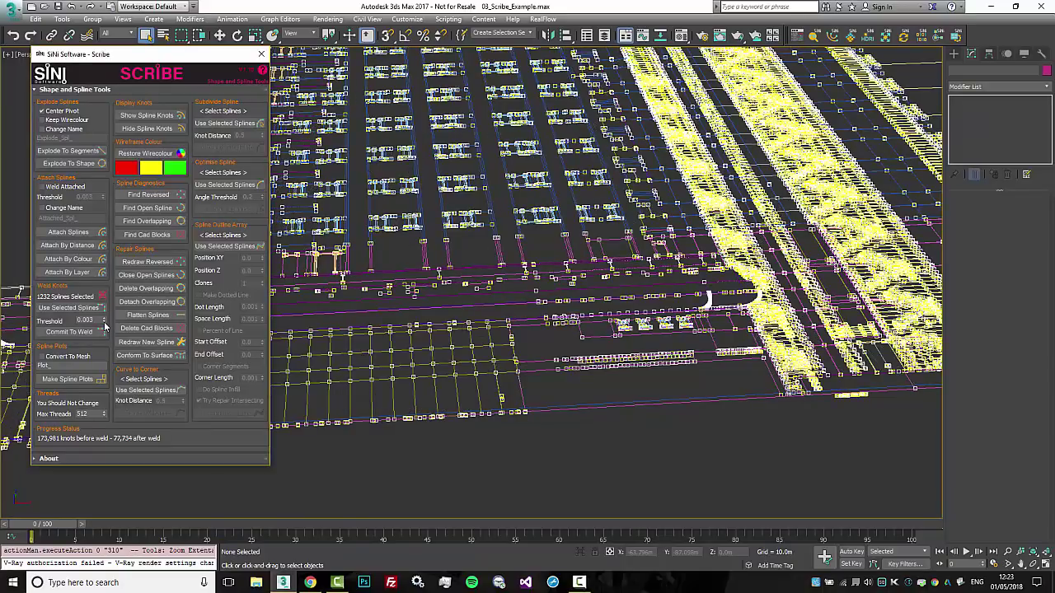
click(95, 331)
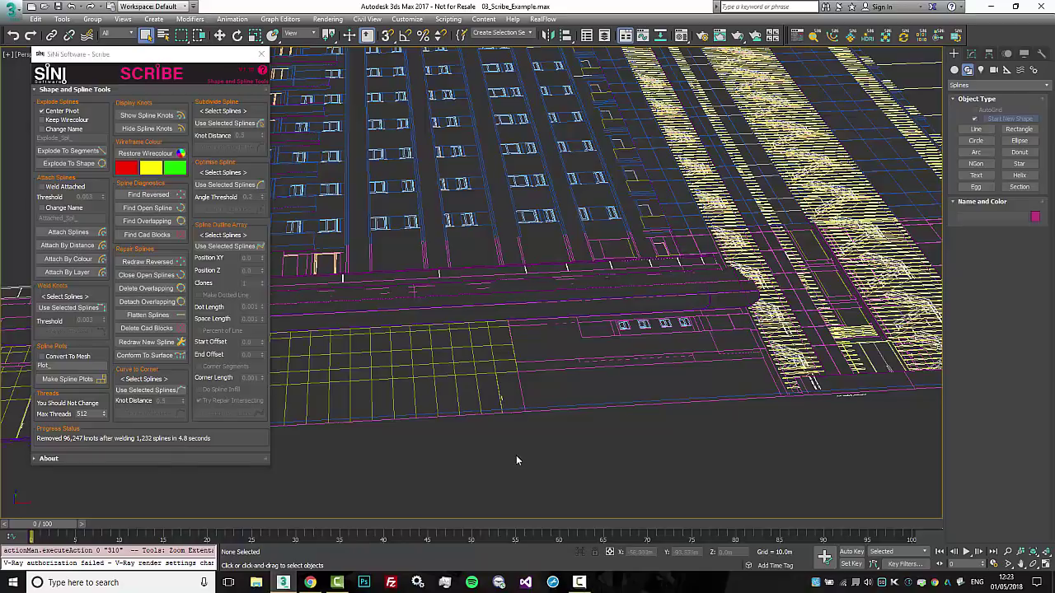
Step: Select all the welded building splines and load them into Optimise Spline
scroll(516, 455, down, 10)
drag(774, 124, 343, 497)
scroll(614, 321, up, 10)
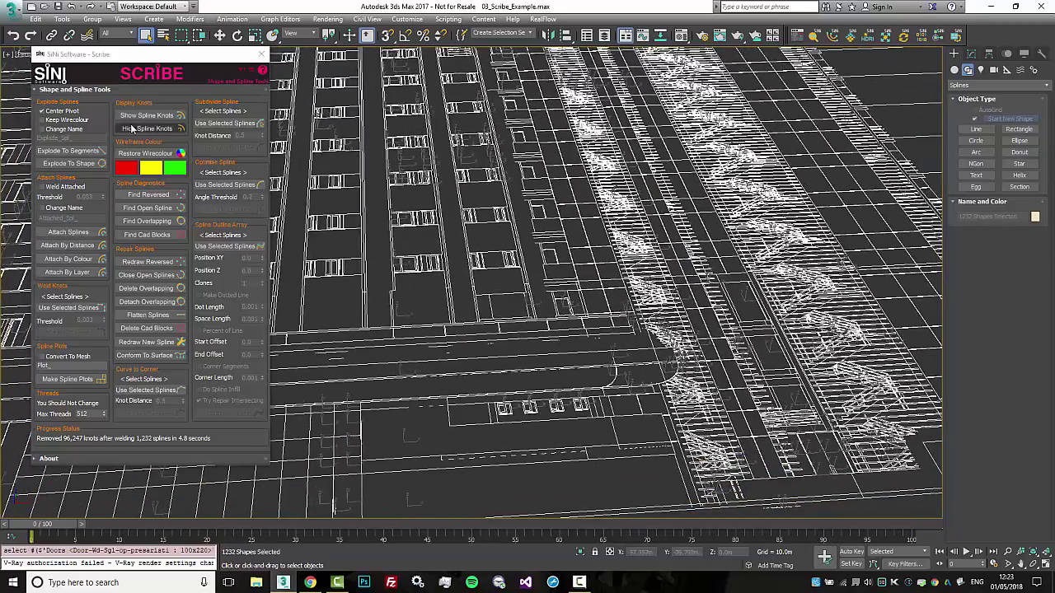
click(226, 185)
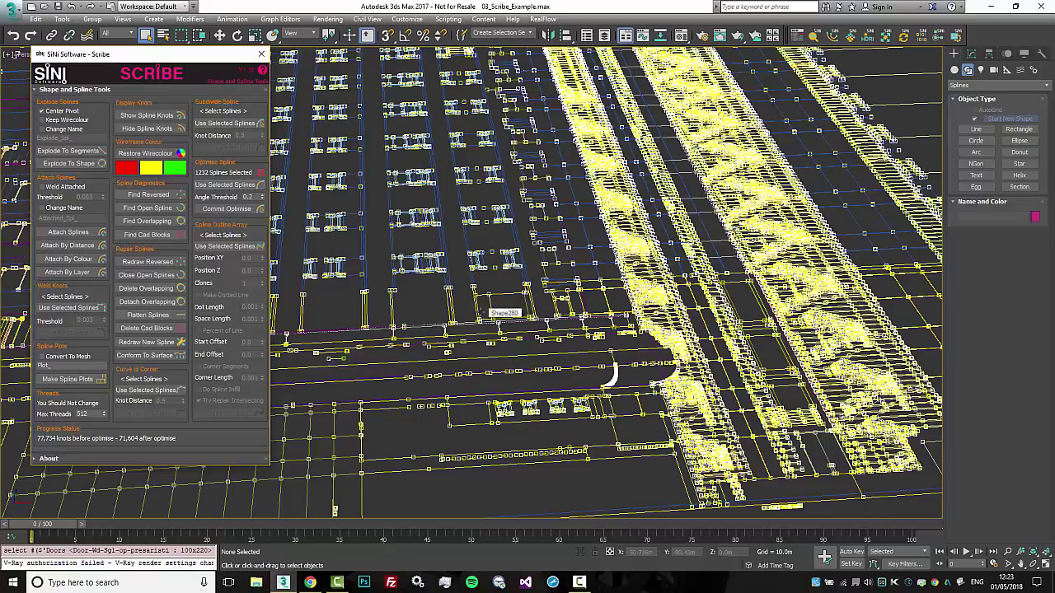
Step: Inspect the optimised knots at the building's base and commit the optimisation with an angle threshold of 0.2
scroll(501, 312, up, 4)
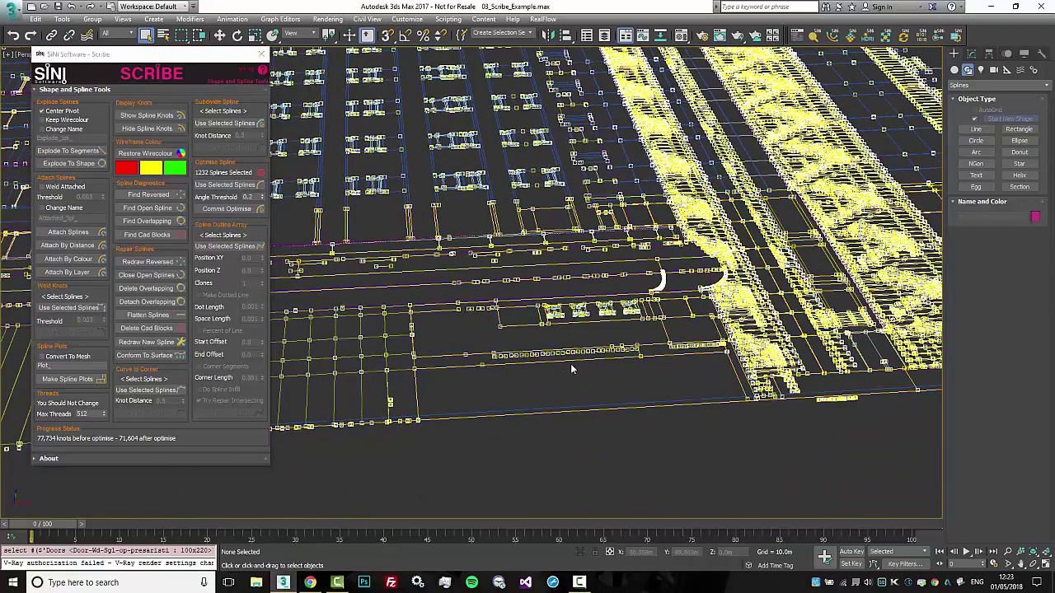
scroll(507, 373, up, 3)
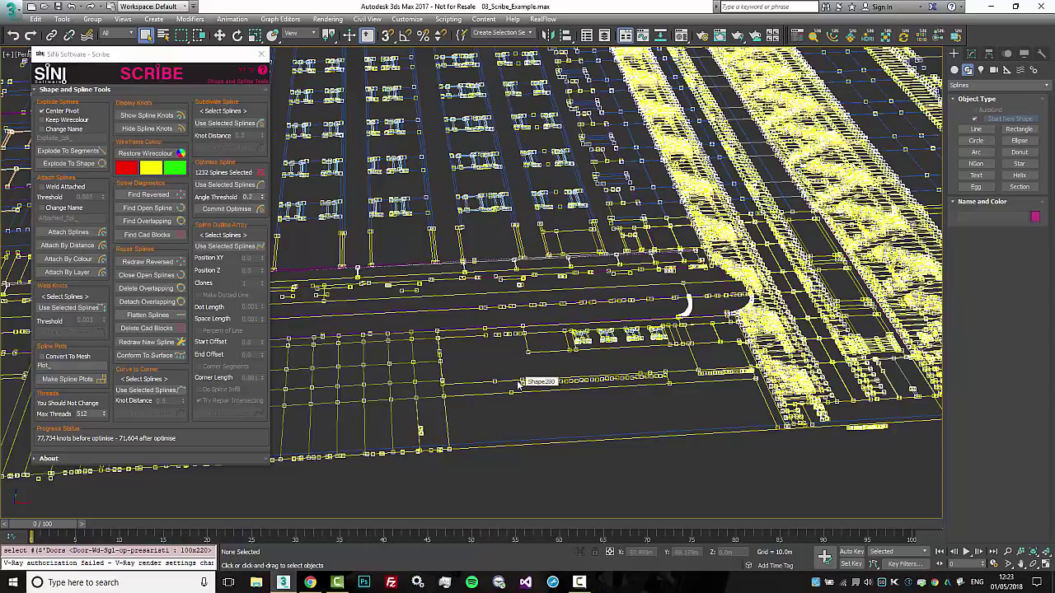
scroll(518, 384, up, 1)
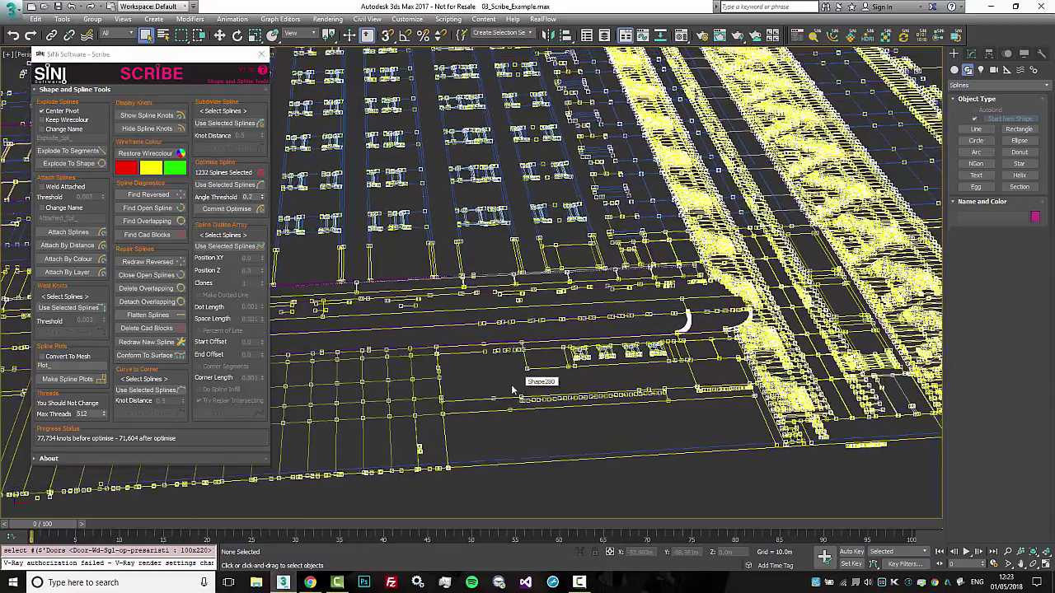
click(227, 209)
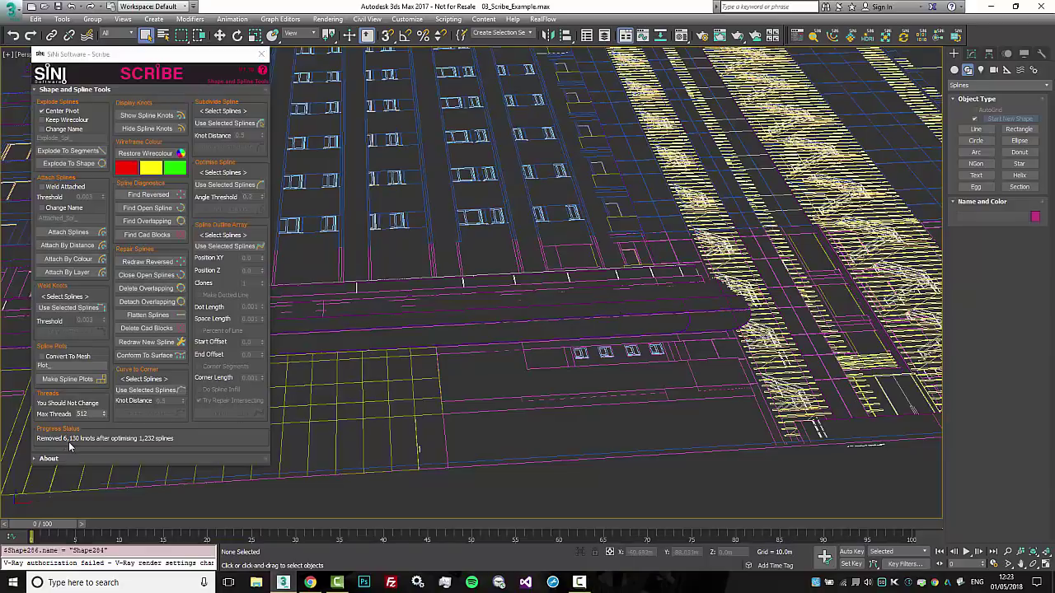
Step: Select the whole building elevation and run Find Overlapping on its splines
middle_drag(725, 285, 516, 376)
scroll(727, 350, down, 6)
scroll(493, 376, down, 5)
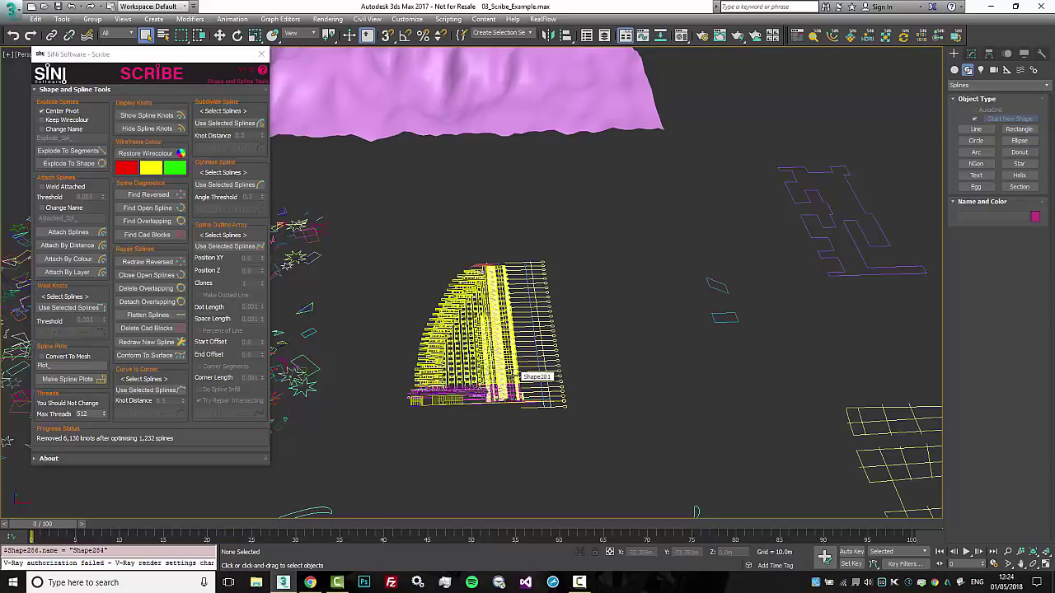
middle_drag(603, 240, 599, 252)
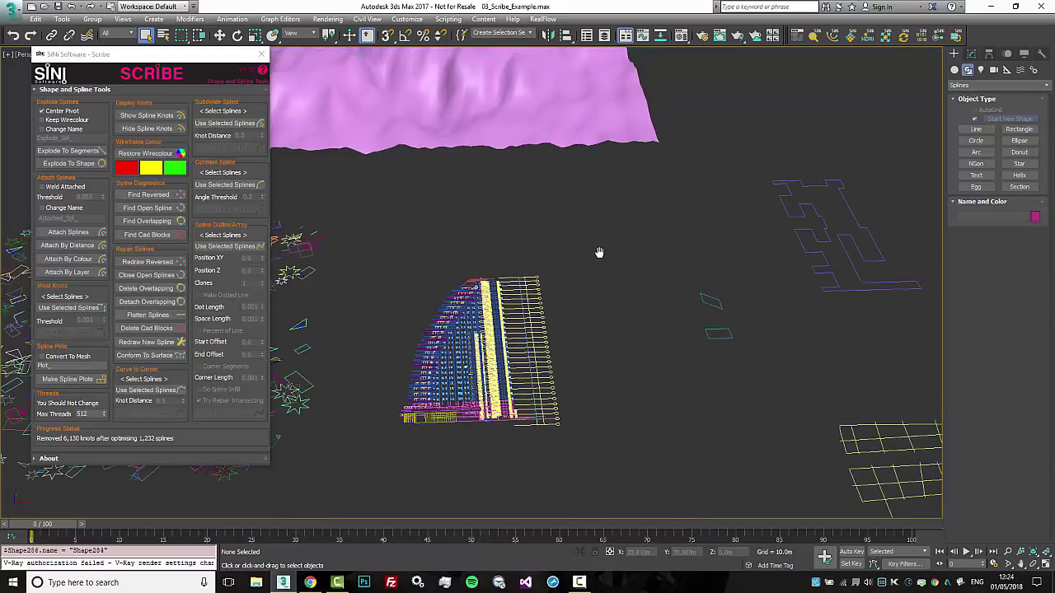
middle_drag(600, 252, 636, 184)
scroll(608, 246, up, 3)
drag(294, 452, 295, 451)
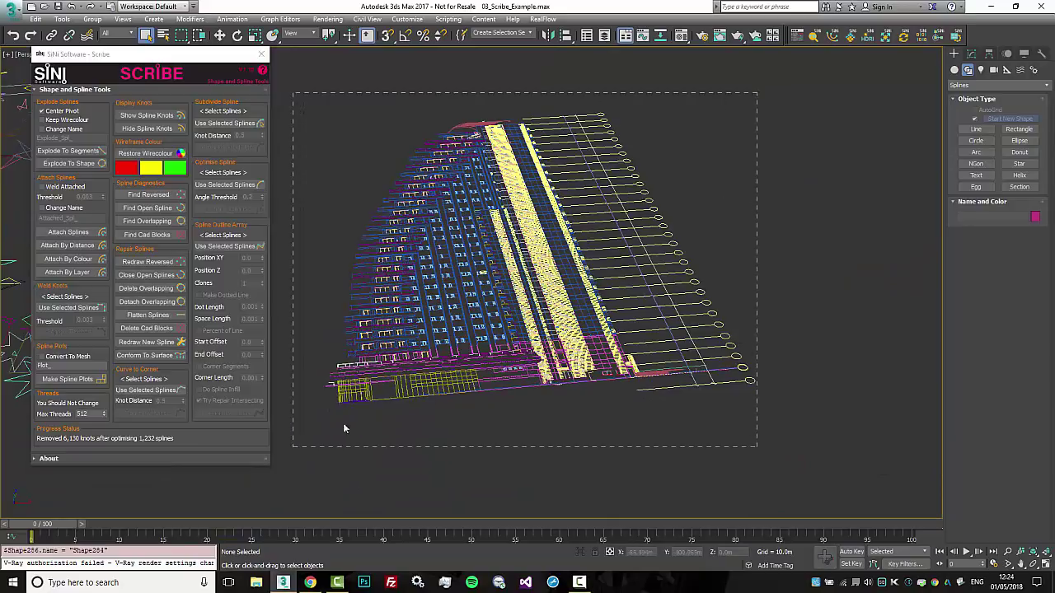
click(148, 221)
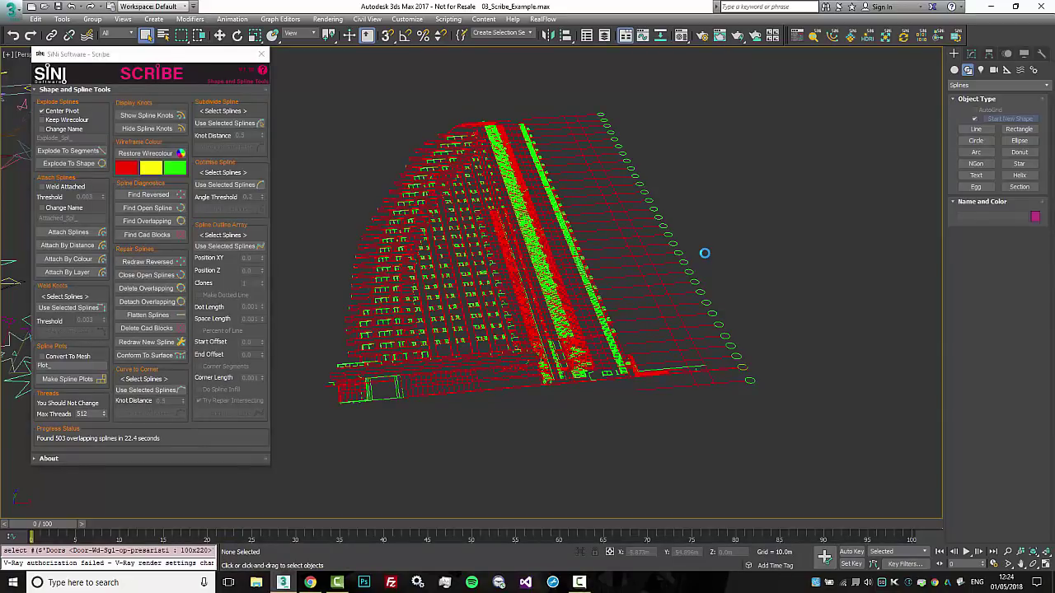
Step: Select all the red-flagged overlapping splines and detach their overlapping segments with Detach Overlapping
middle_drag(745, 246, 767, 248)
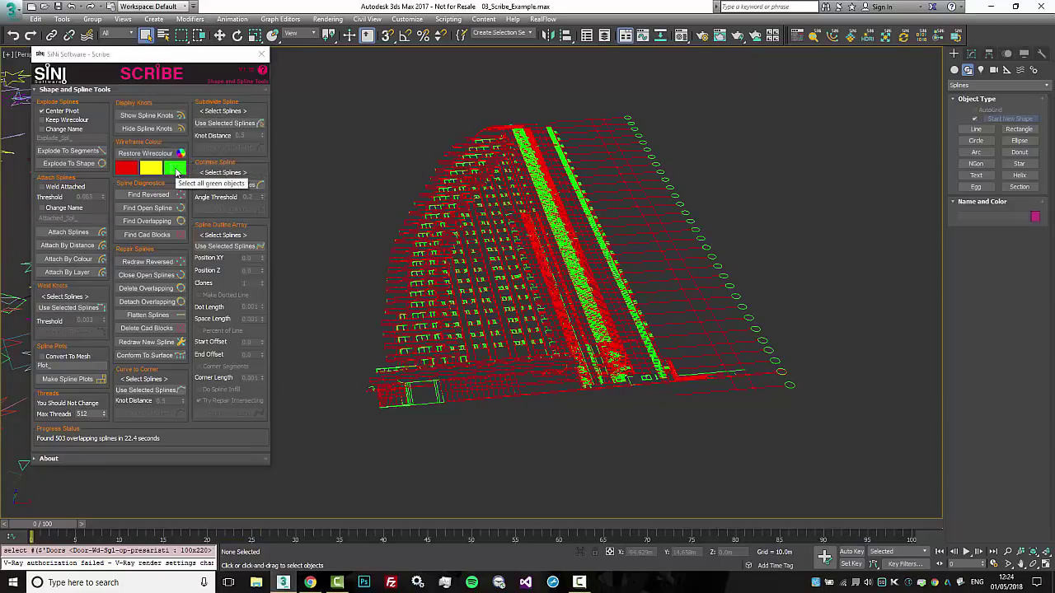
click(123, 169)
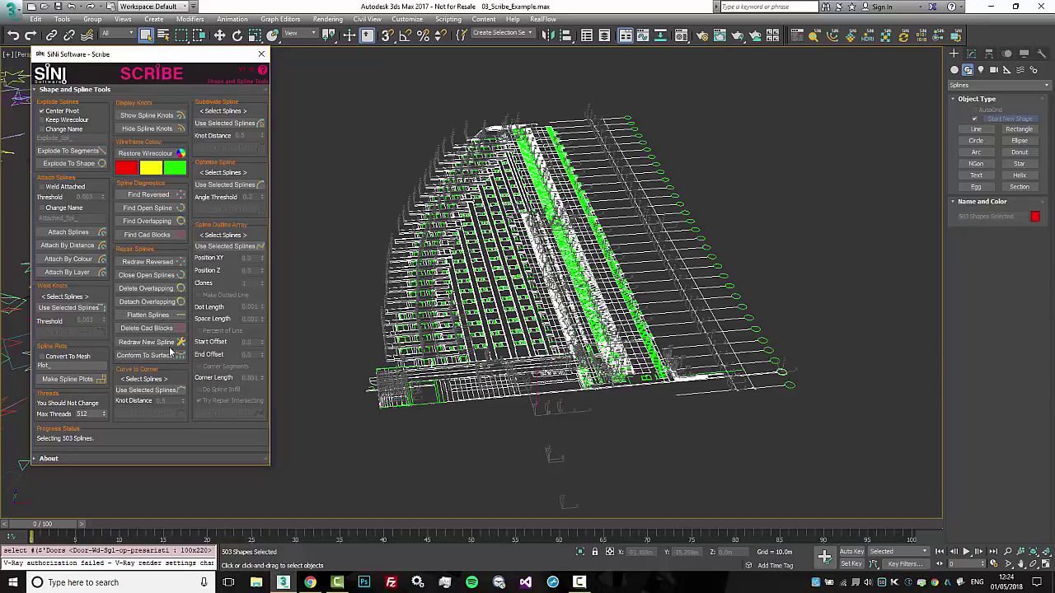
click(148, 302)
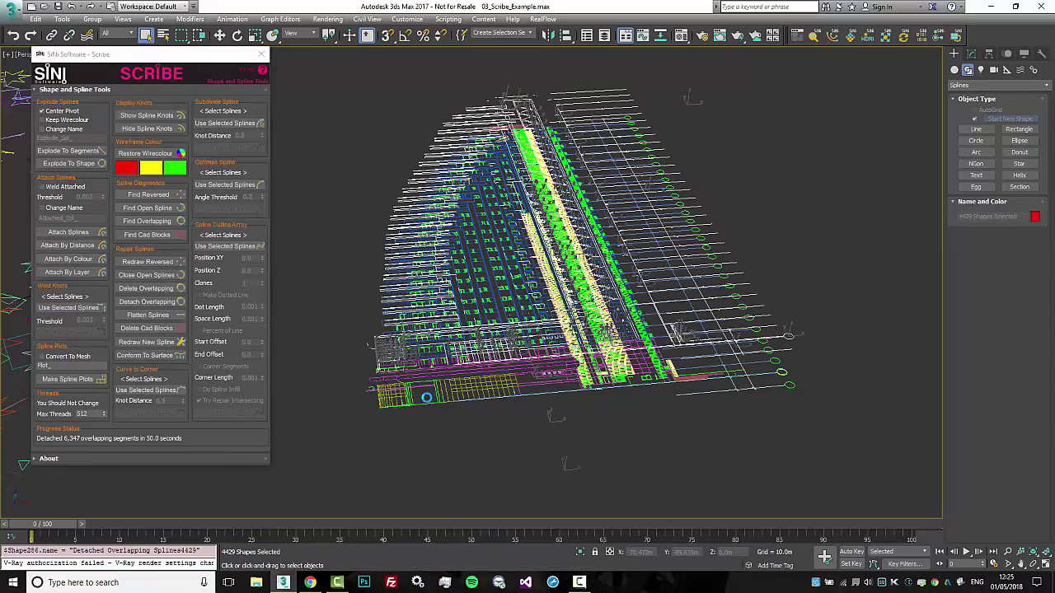
Step: Inspect the selected detached overlapping segments on the building and delete them
alt+middle_drag(533, 382, 560, 263)
scroll(559, 263, up, 3)
middle_drag(520, 195, 509, 283)
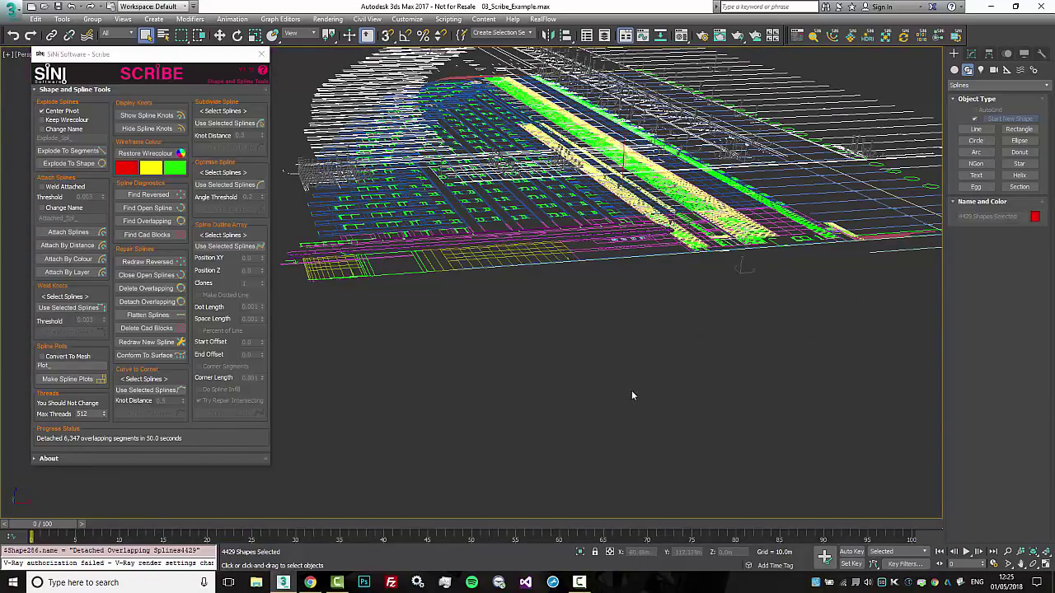
middle_drag(631, 391, 624, 410)
middle_drag(599, 330, 577, 402)
scroll(577, 402, down, 3)
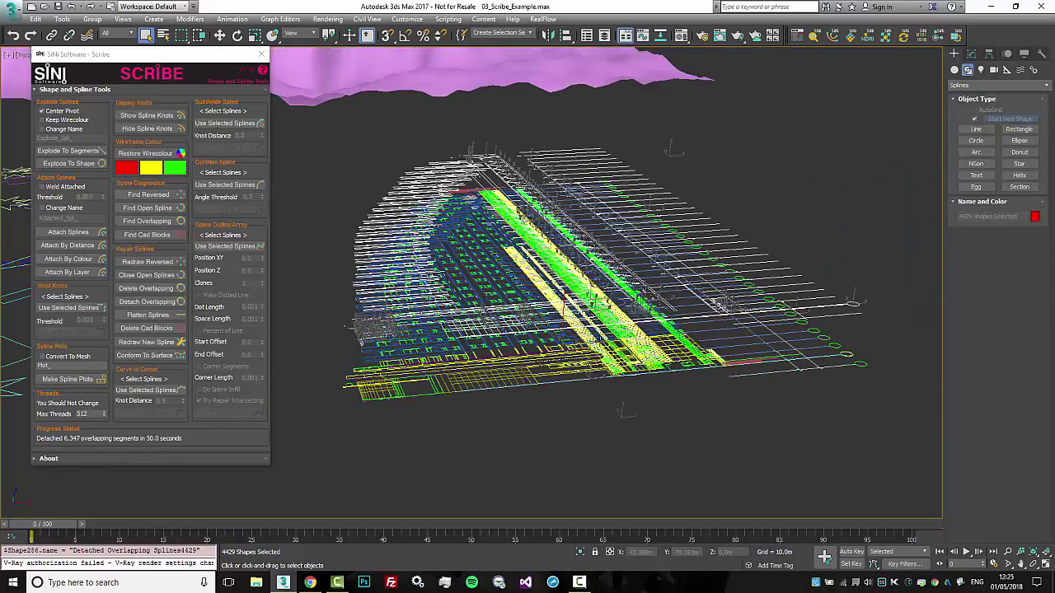
alt+middle_drag(630, 316, 596, 352)
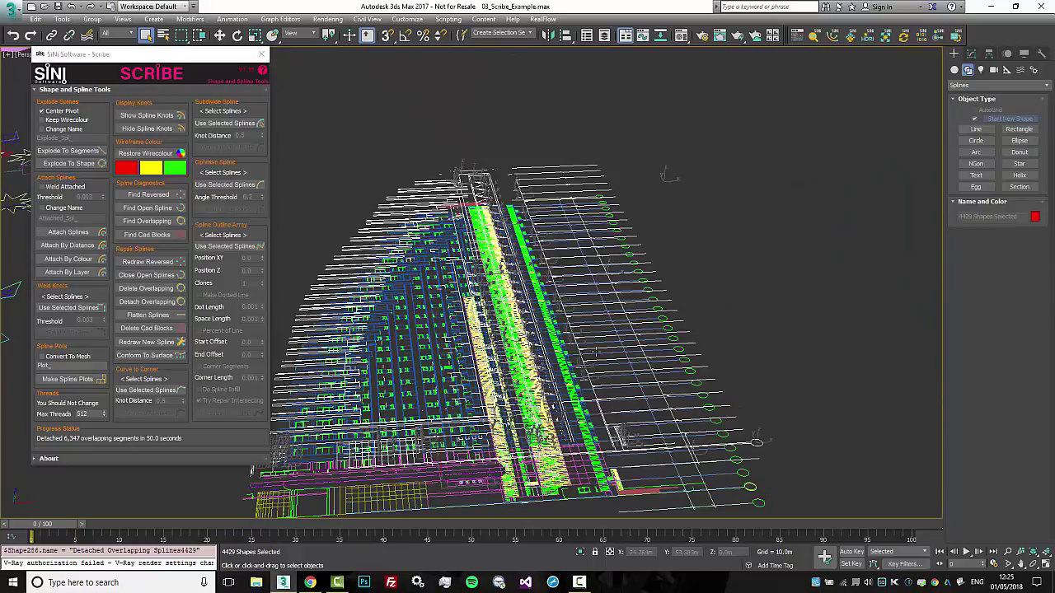
key(Delete)
Step: Select the splines and text floating above the terrain together with the terrain plane and conform them to its surface
scroll(810, 303, down, 10)
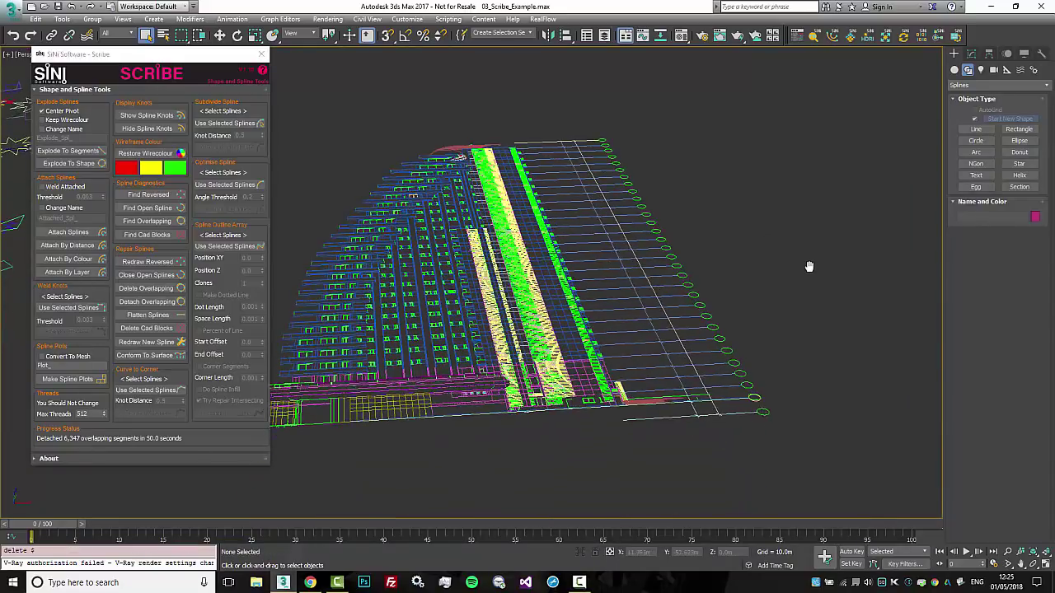
middle_drag(805, 281, 737, 287)
middle_drag(643, 208, 679, 242)
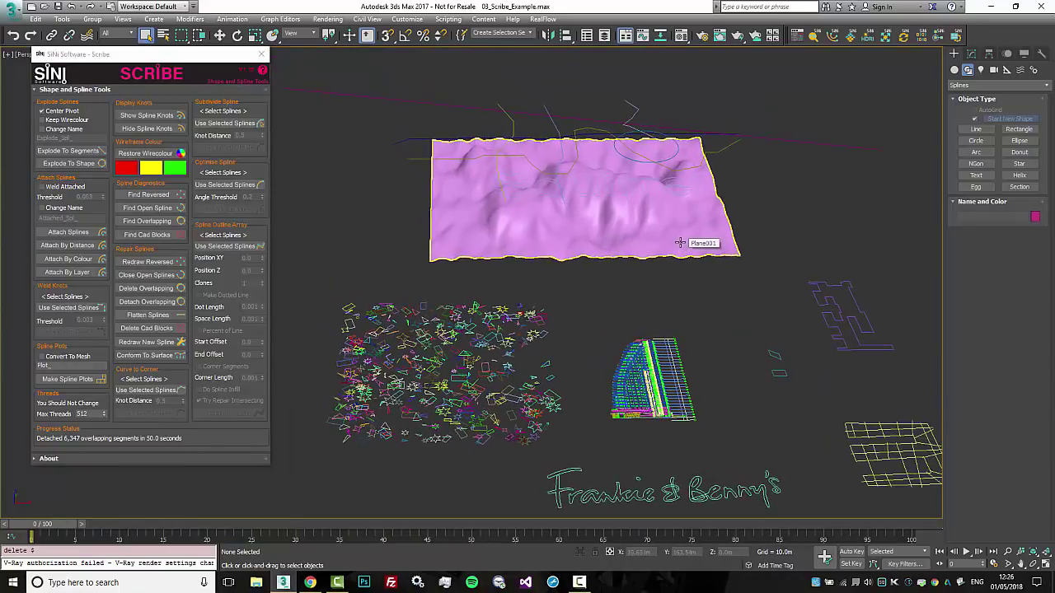
alt+middle_drag(674, 210, 675, 186)
drag(705, 81, 440, 200)
alt+middle_drag(783, 90, 816, 97)
scroll(793, 207, up, 3)
click(817, 145)
scroll(821, 204, down, 3)
key(1)
key(1)
drag(459, 287, 462, 282)
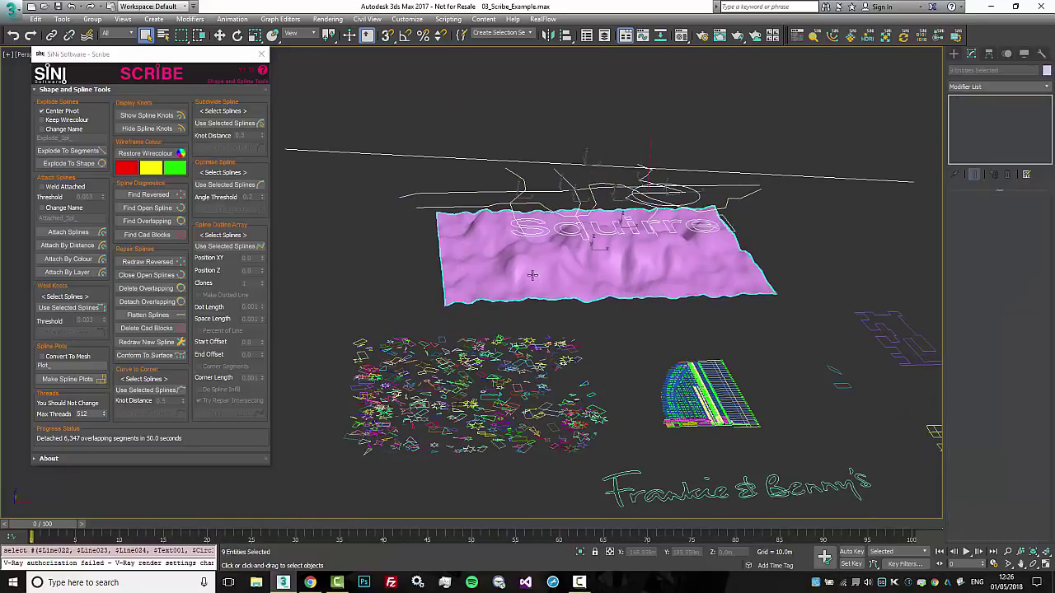
click(164, 355)
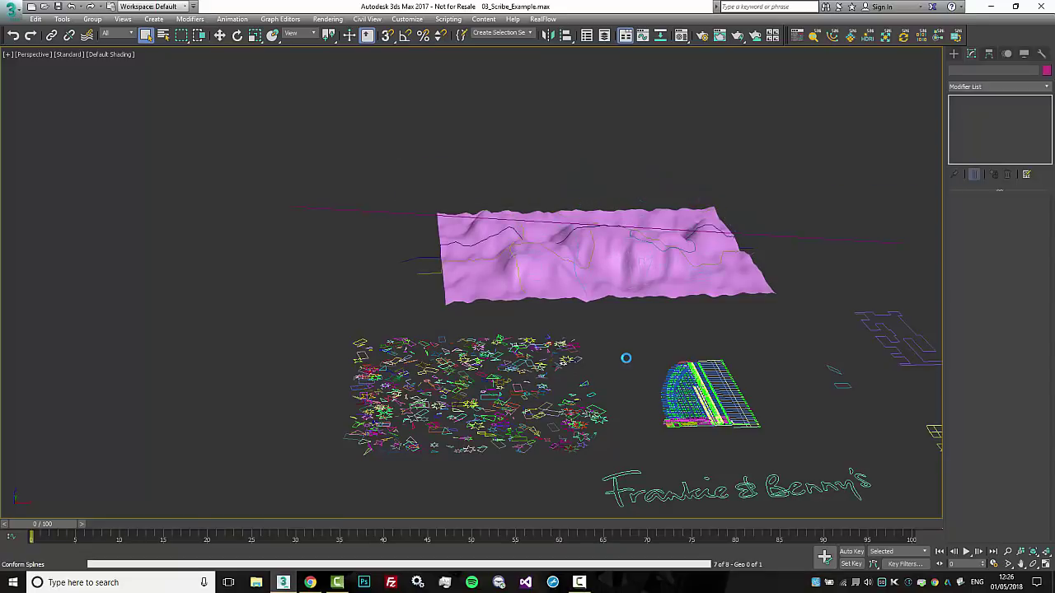
Step: Examine from several angles how the conformed splines follow the terrain surface
alt+middle_drag(507, 253, 662, 322)
scroll(534, 259, up, 4)
scroll(662, 322, down, 5)
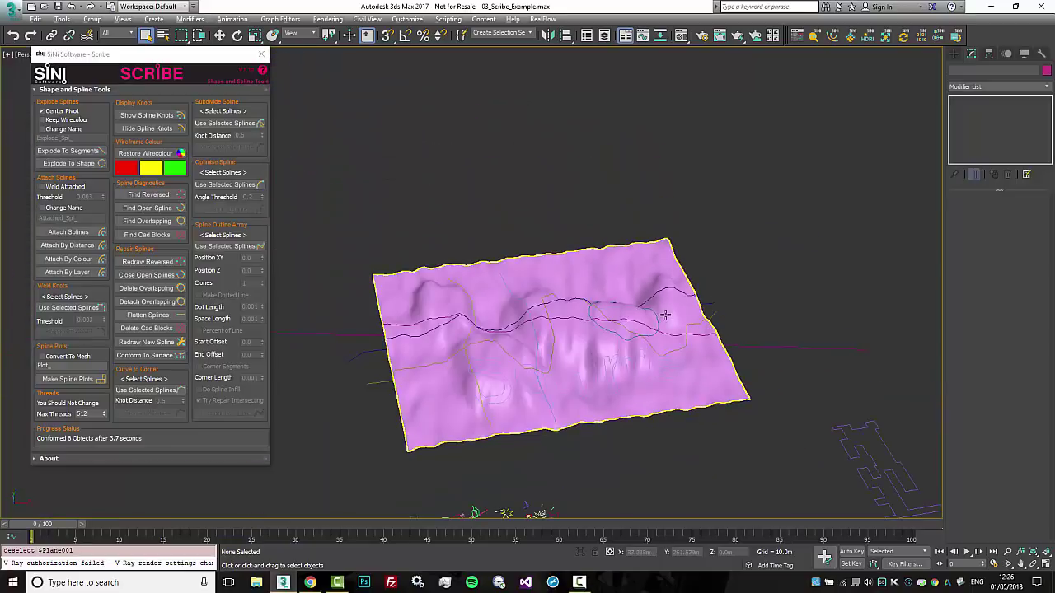
click(706, 350)
alt+middle_drag(740, 410, 730, 388)
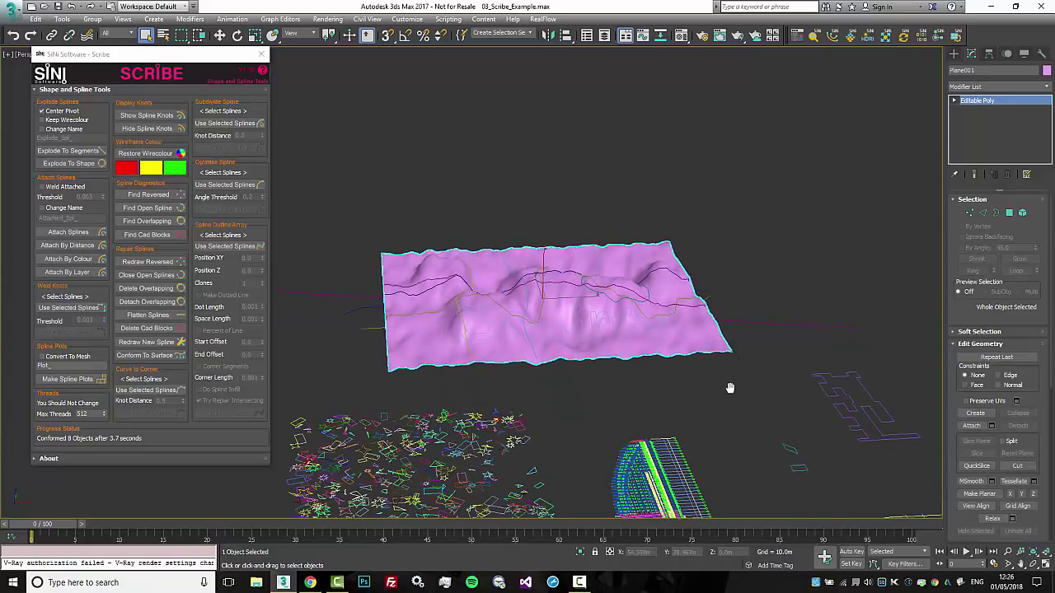
middle_drag(730, 388, 746, 325)
scroll(749, 335, up, 4)
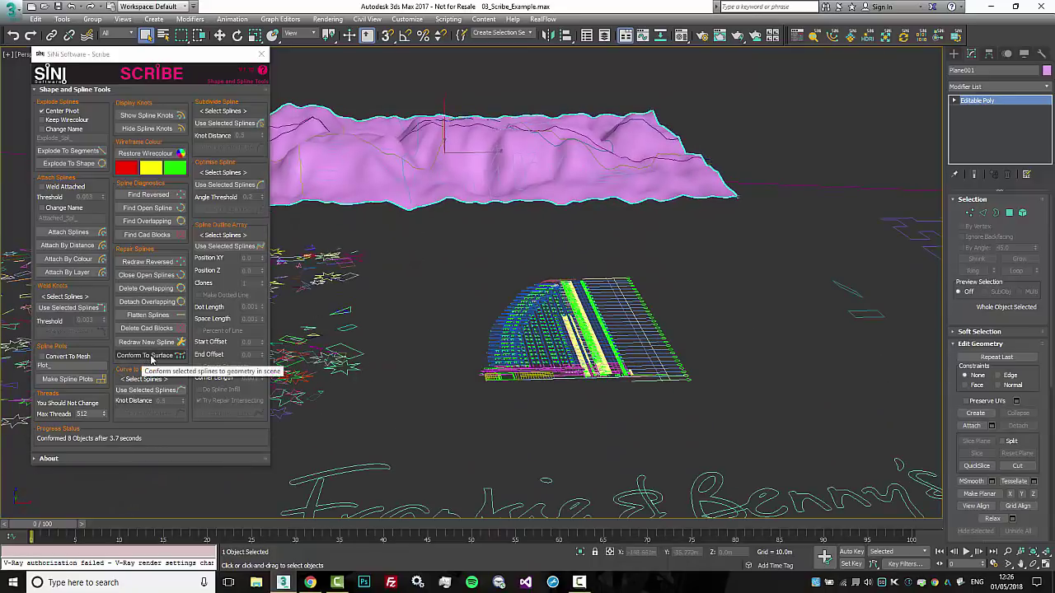
middle_drag(788, 320, 764, 350)
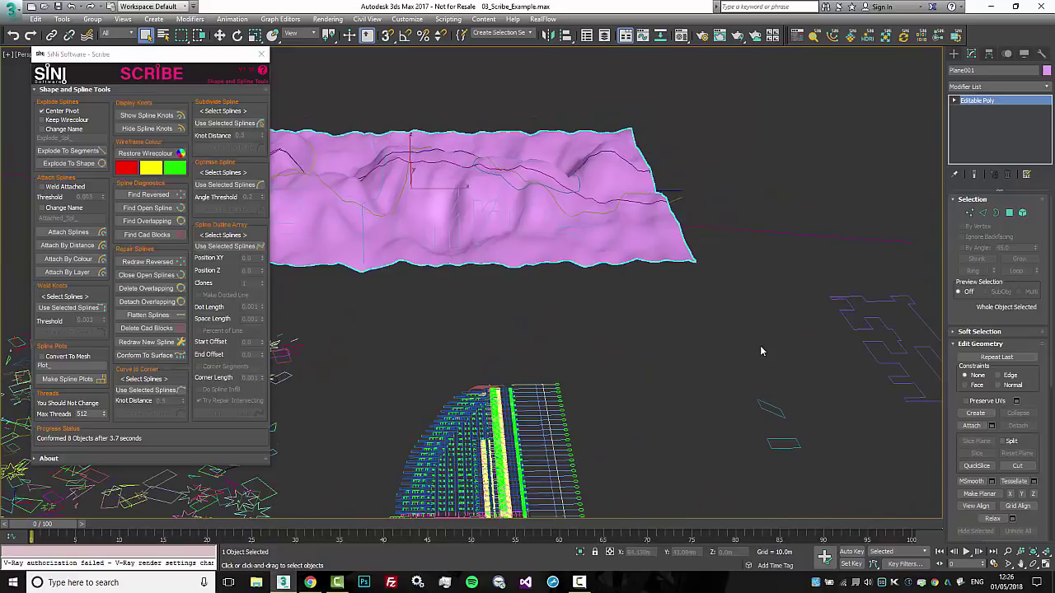
Step: Try extruding the two small rectangular splines beside the building by 25 m, and remove the Extrude modifier from both
middle_drag(791, 329, 672, 276)
drag(541, 338, 546, 344)
alt+middle_drag(553, 356, 712, 313)
scroll(635, 318, up, 3)
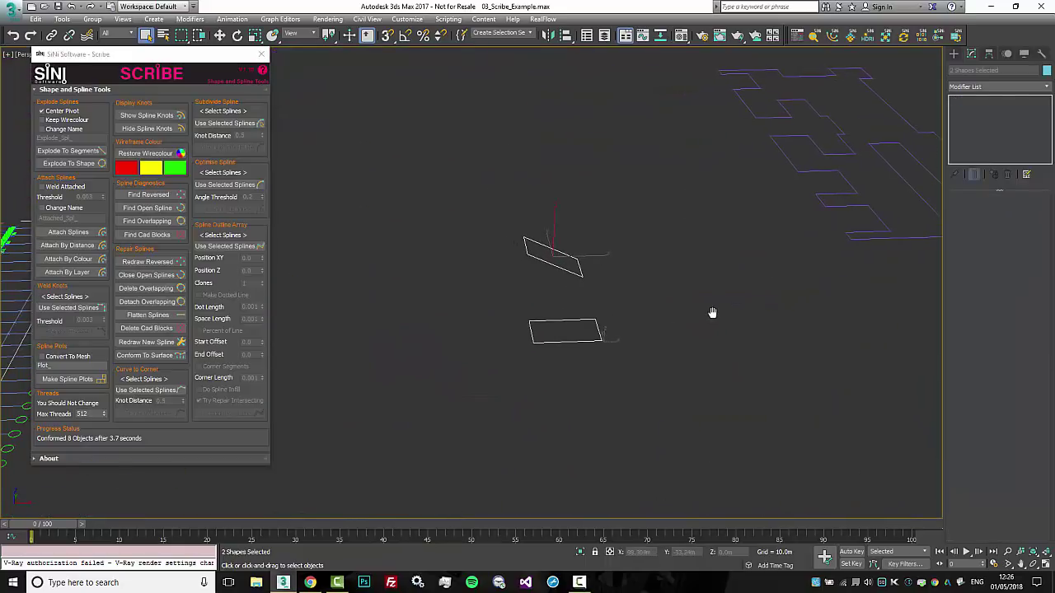
key(Tab)
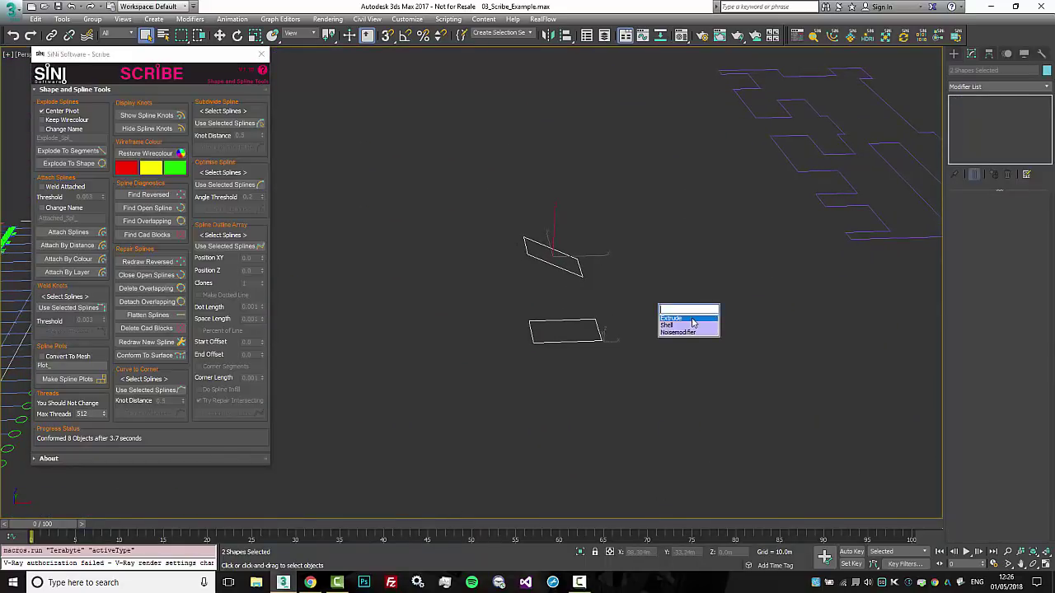
click(692, 318)
alt+middle_drag(683, 346, 668, 328)
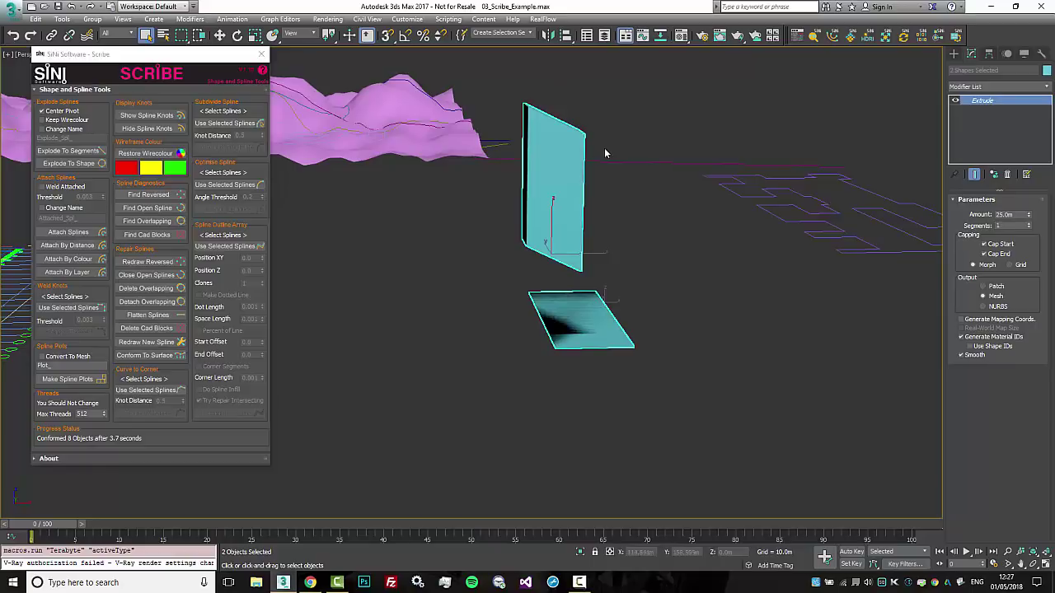
alt+middle_drag(614, 325, 600, 323)
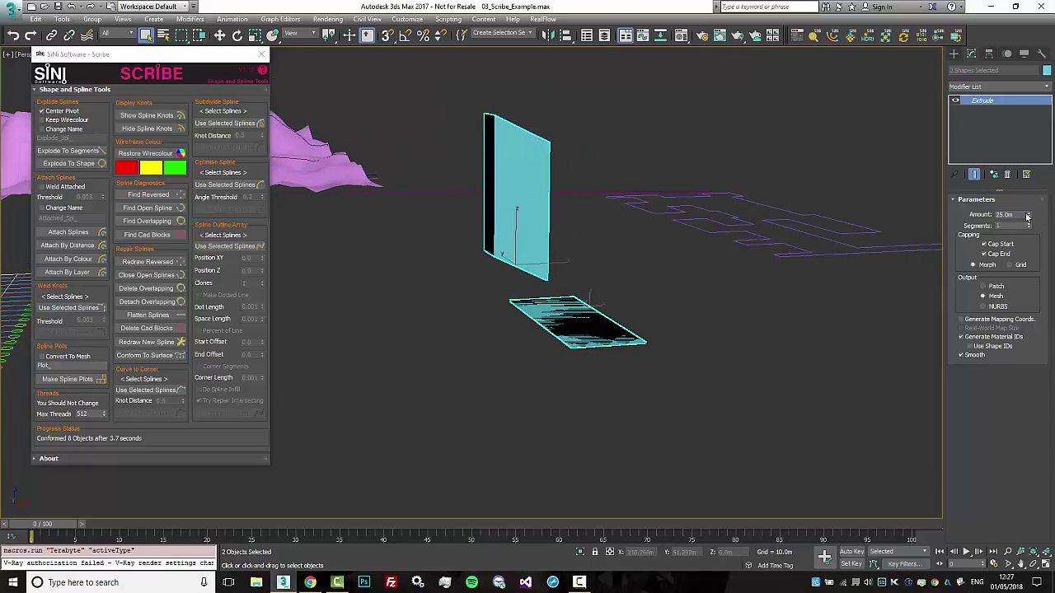
mouse_move(1027, 216)
mouse_down()
mouse_move(1028, 205)
mouse_move(1028, 217)
mouse_up()
alt+middle_drag(636, 234, 636, 265)
click(1010, 175)
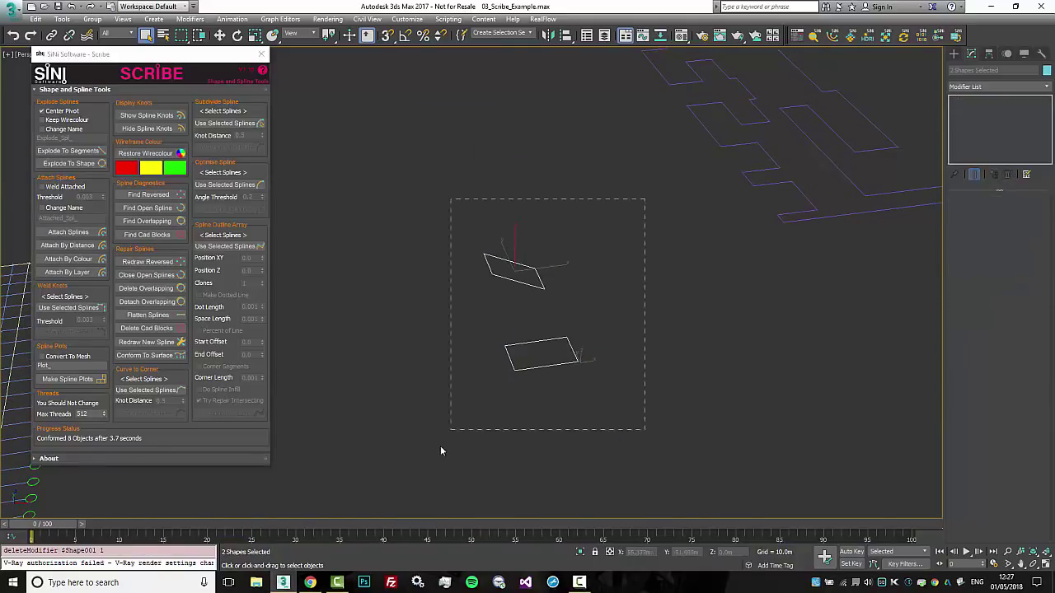
Step: Redraw the two small rectangles with Redraw New Spline and extrude them 5.5 m
drag(440, 451, 440, 451)
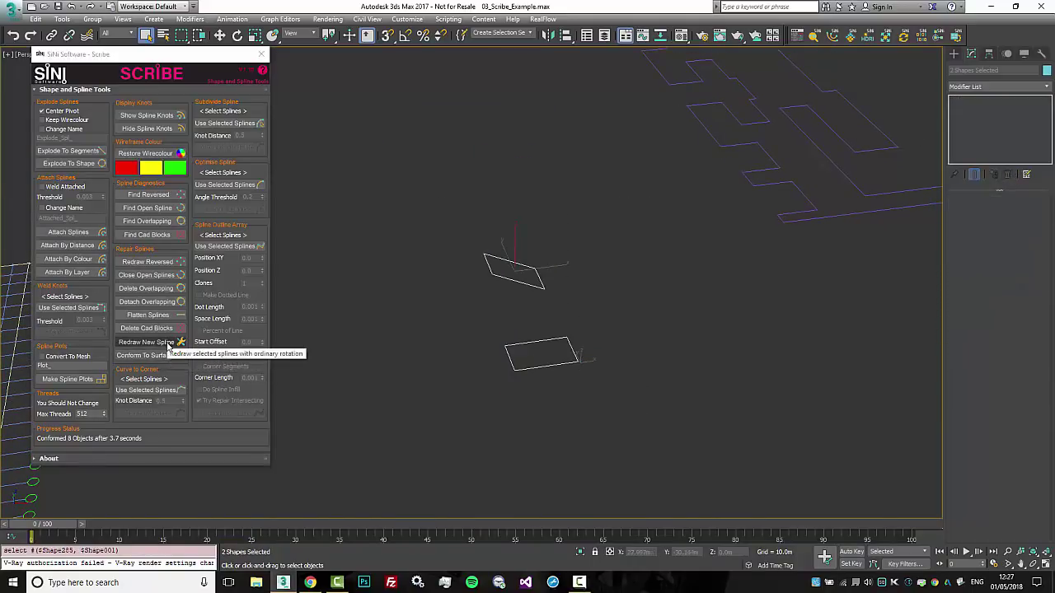
click(168, 345)
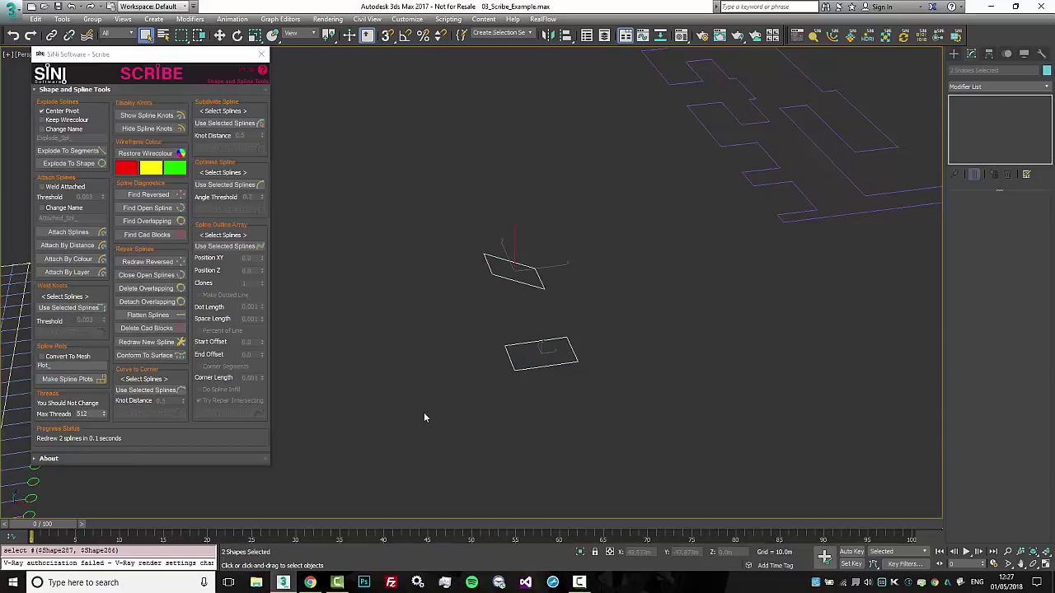
key(x)
click(416, 419)
alt+middle_drag(658, 307, 647, 268)
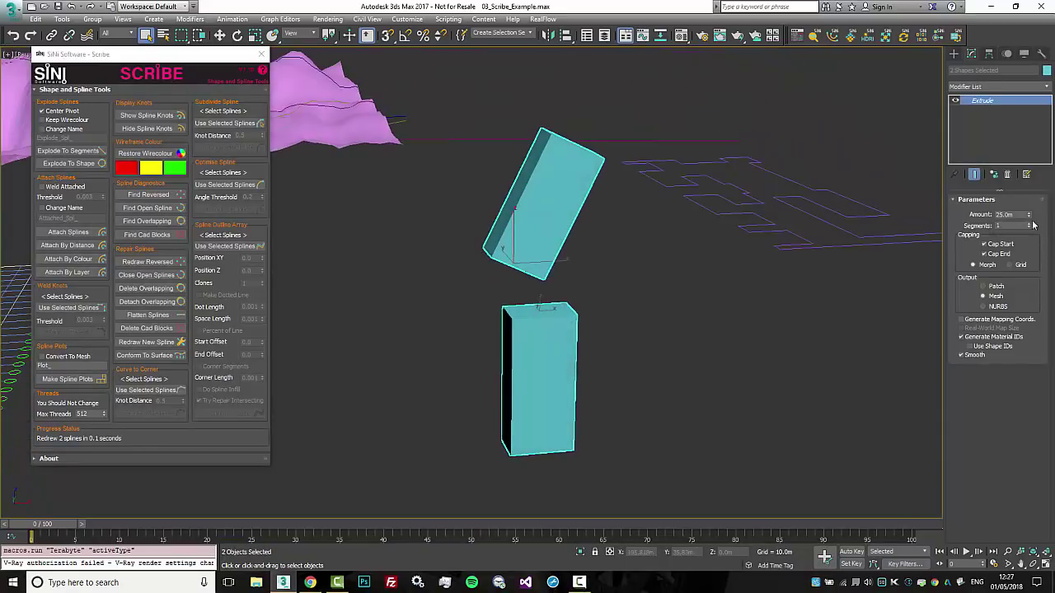
mouse_move(1028, 216)
mouse_down()
mouse_move(1029, 239)
mouse_move(1029, 225)
mouse_up()
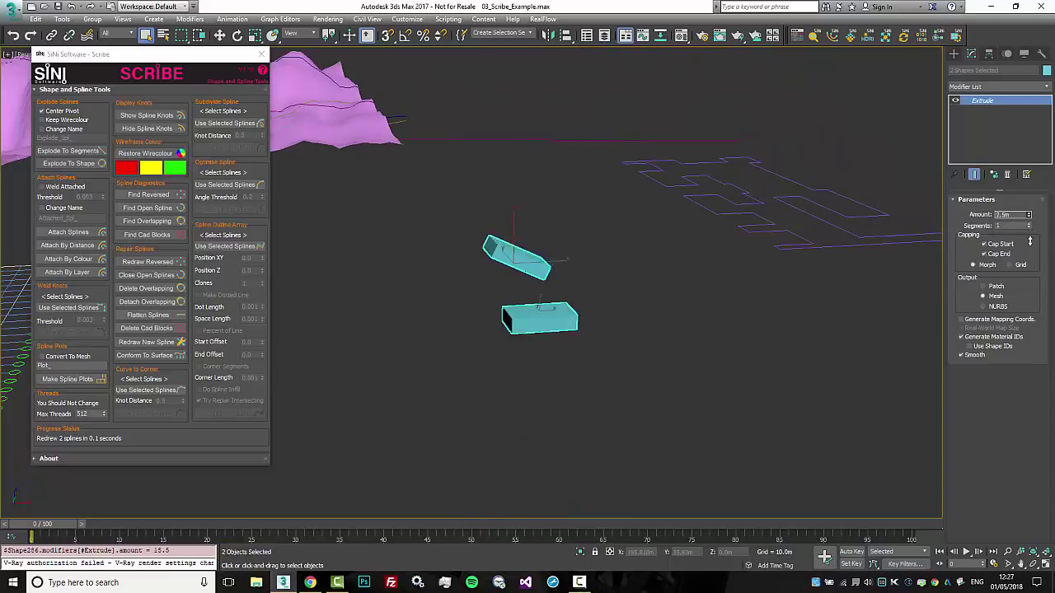
drag(1029, 240, 1030, 237)
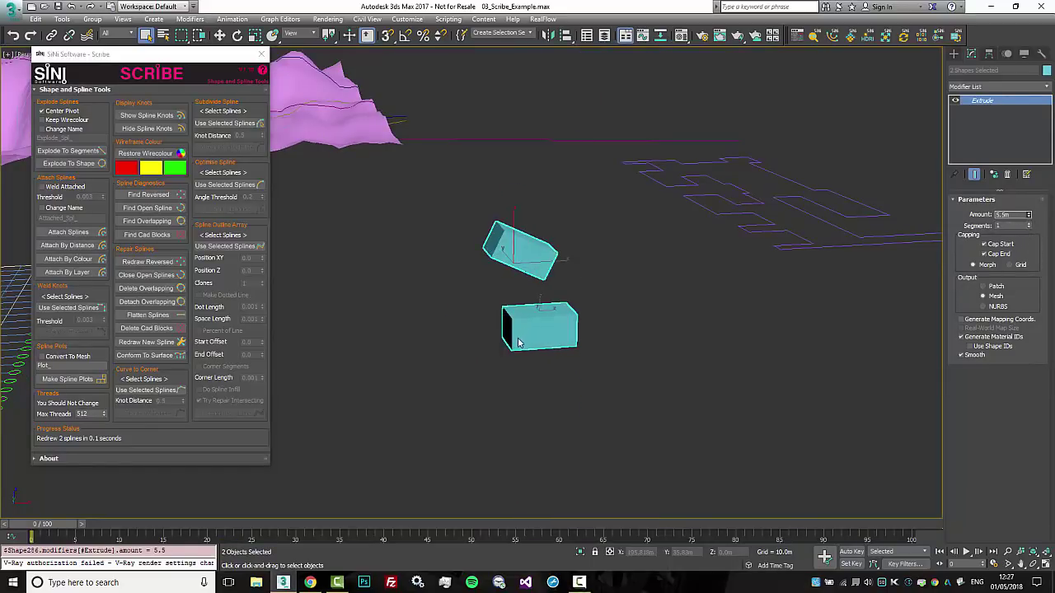
Step: Select the lower extruded box and set its extrusion amount to 17 m
right_click(640, 346)
click(567, 336)
middle_drag(580, 358, 598, 389)
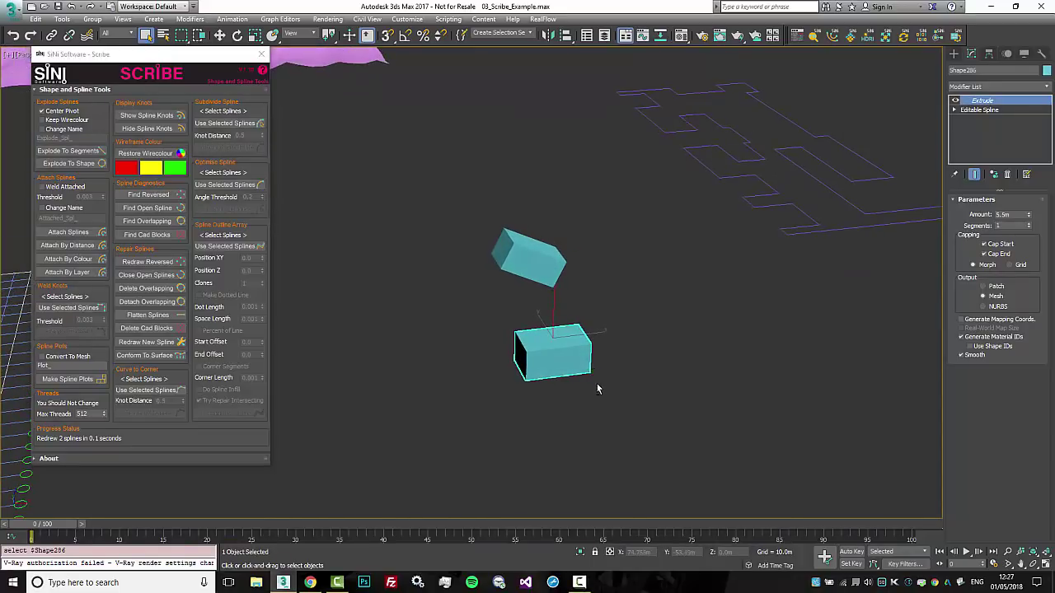
drag(1029, 216, 1027, 201)
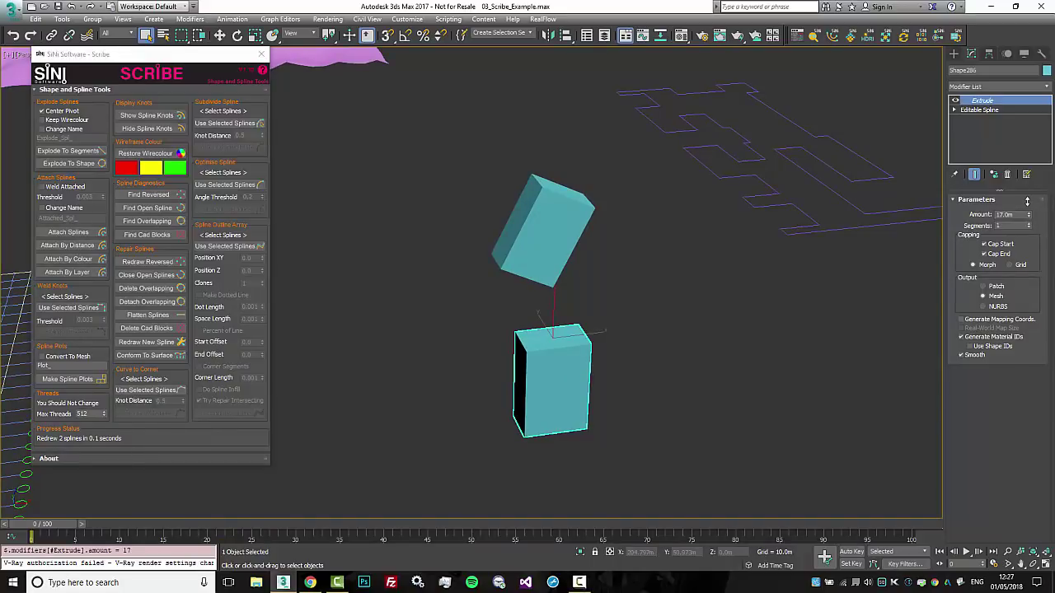
Step: Remove the lower box's Extrude modifier and clear both rectangle shapes from the scene
click(1011, 175)
alt+middle_drag(815, 261, 774, 268)
key(ctrl+z)
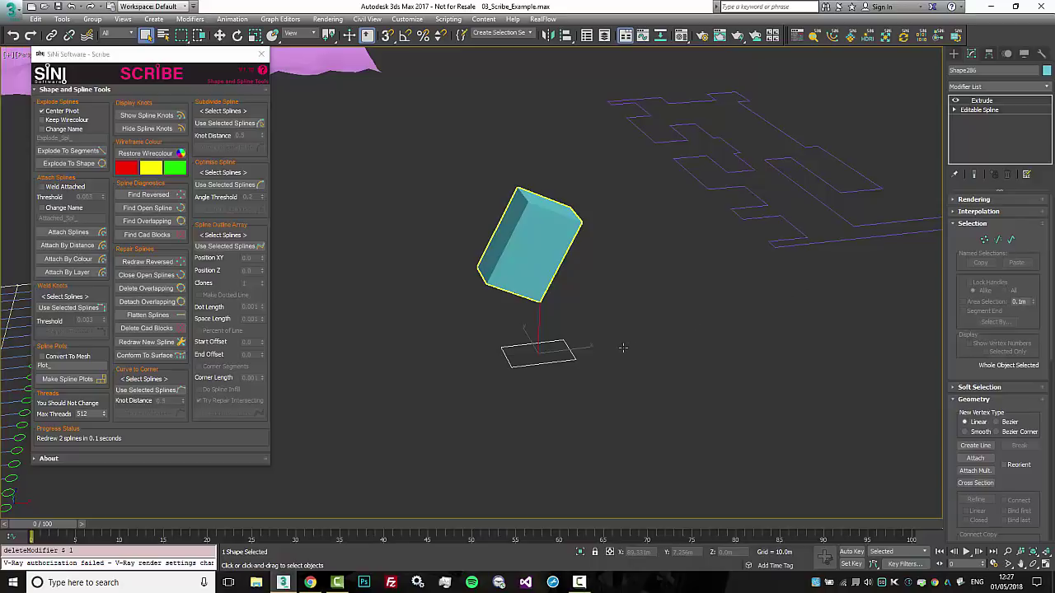
key(ctrl+z)
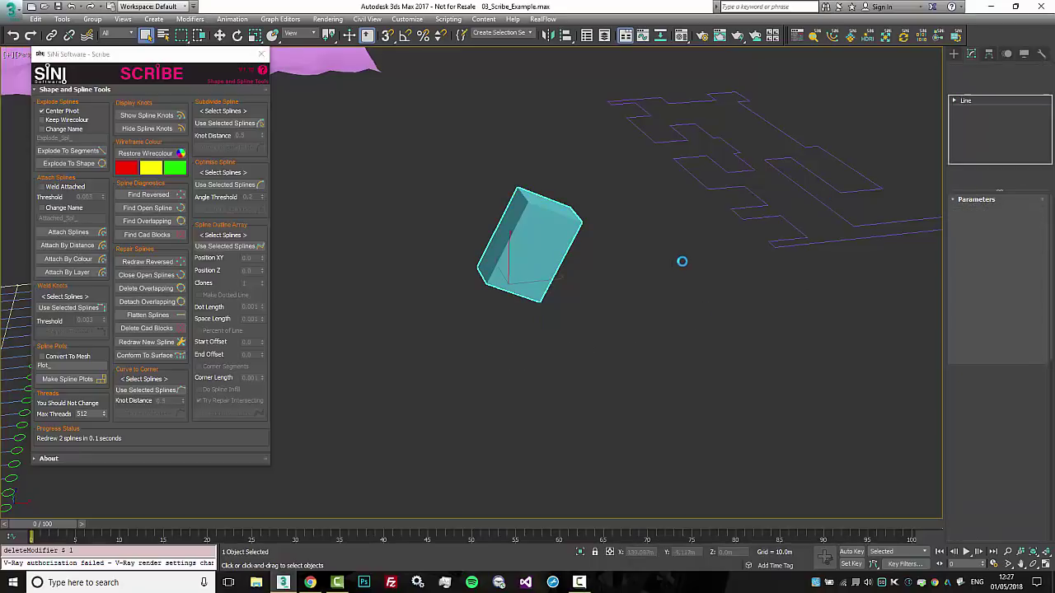
right_click(534, 227)
click(539, 242)
click(537, 238)
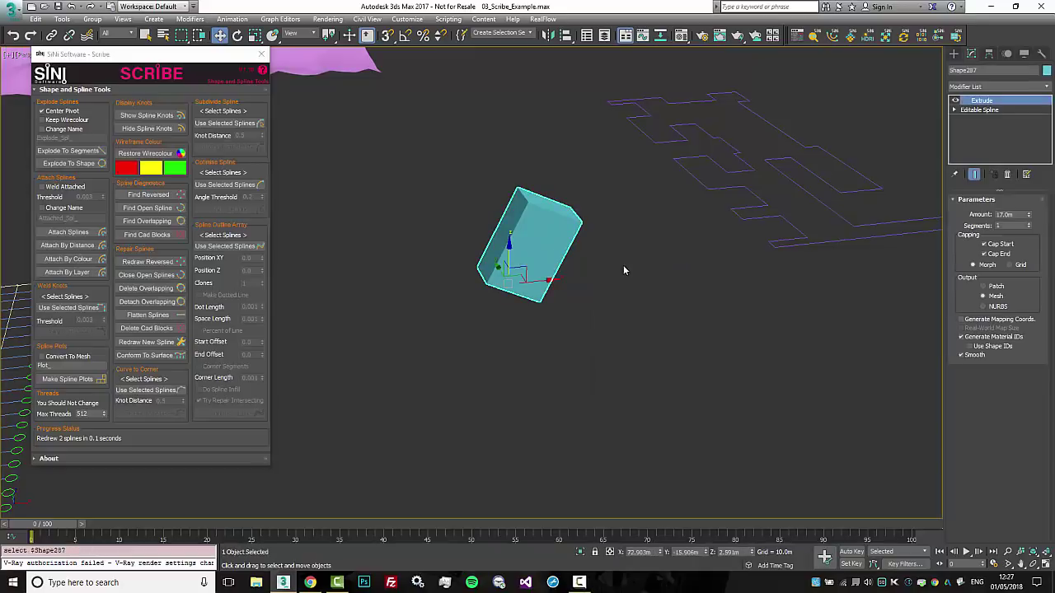
key(Delete)
Step: Select the stepped floor-plan outline and apply an Extrude modifier to it
middle_drag(684, 256, 599, 310)
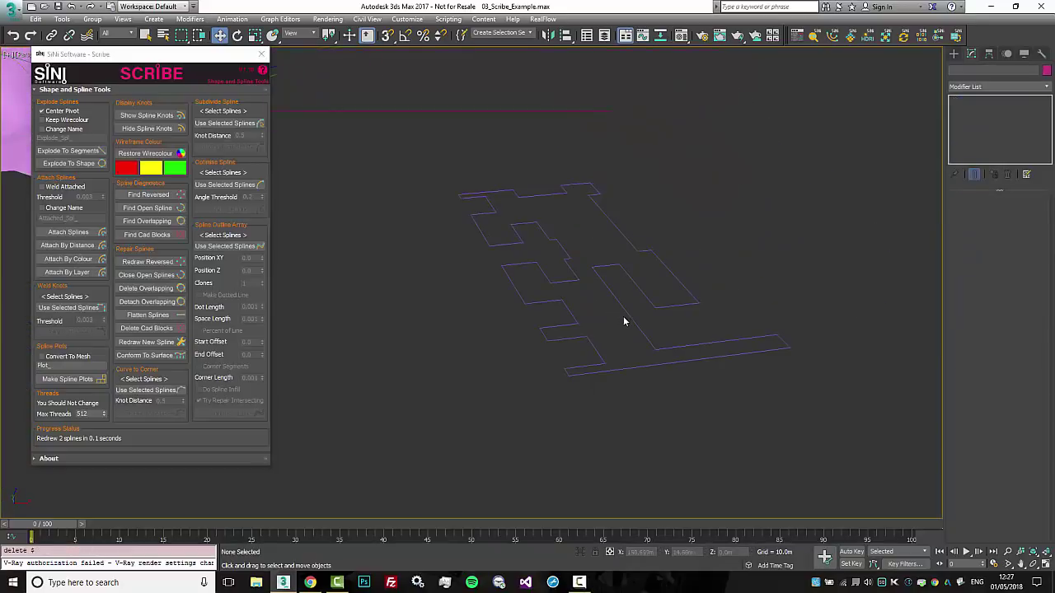
click(633, 320)
alt+middle_drag(655, 331, 713, 320)
text(xex)
key(Return)
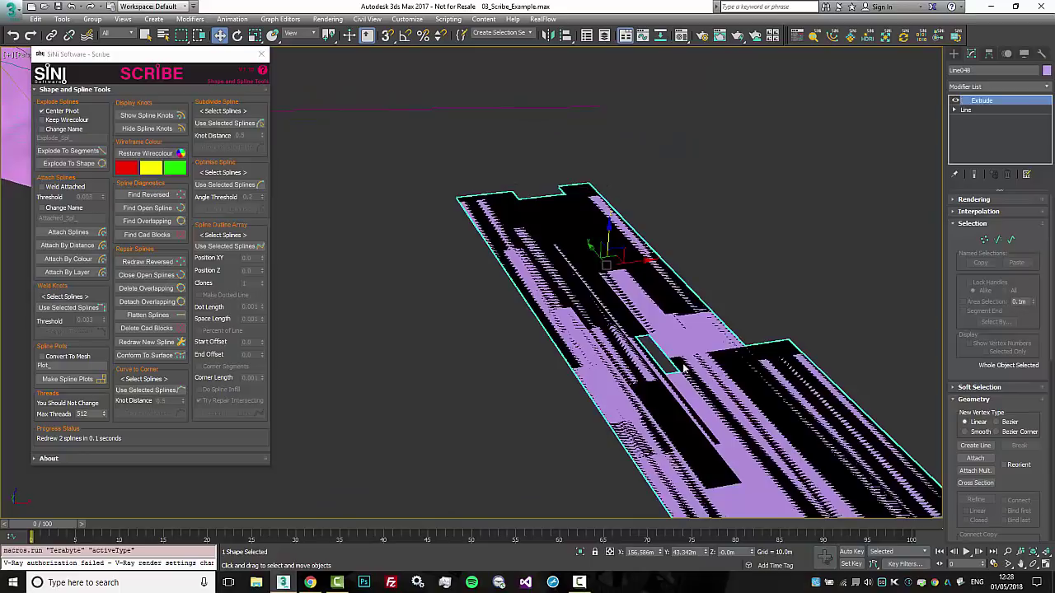
Step: Set the stepped floor-plan outline's extrusion amount to 8.5 m, and remove its Extrude modifier
mouse_move(1028, 217)
mouse_down()
mouse_move(1032, 243)
mouse_move(1032, 233)
mouse_up()
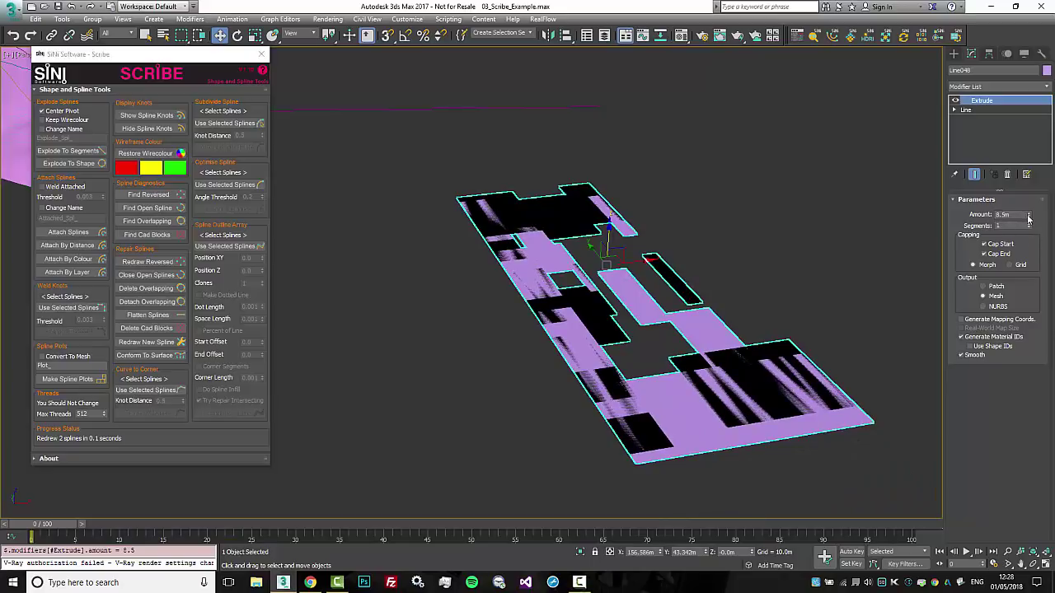
click(1007, 174)
alt+middle_drag(813, 297, 780, 303)
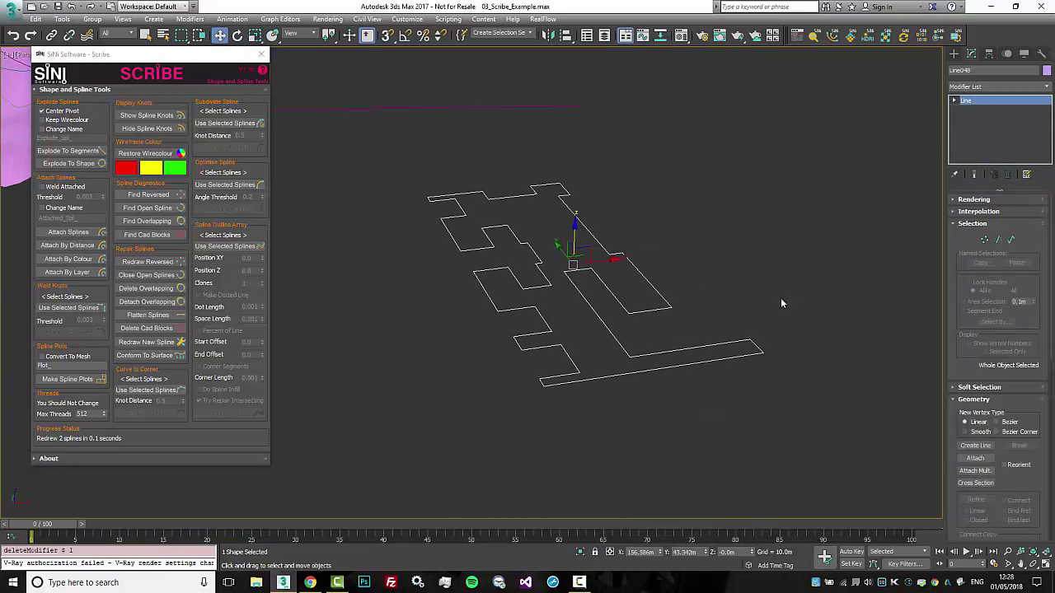
Step: Select the floor-plan outline's whole spline at sub-object level and rotate it to a steep tilt out of the horizontal plane
click(1012, 239)
drag(787, 136, 370, 454)
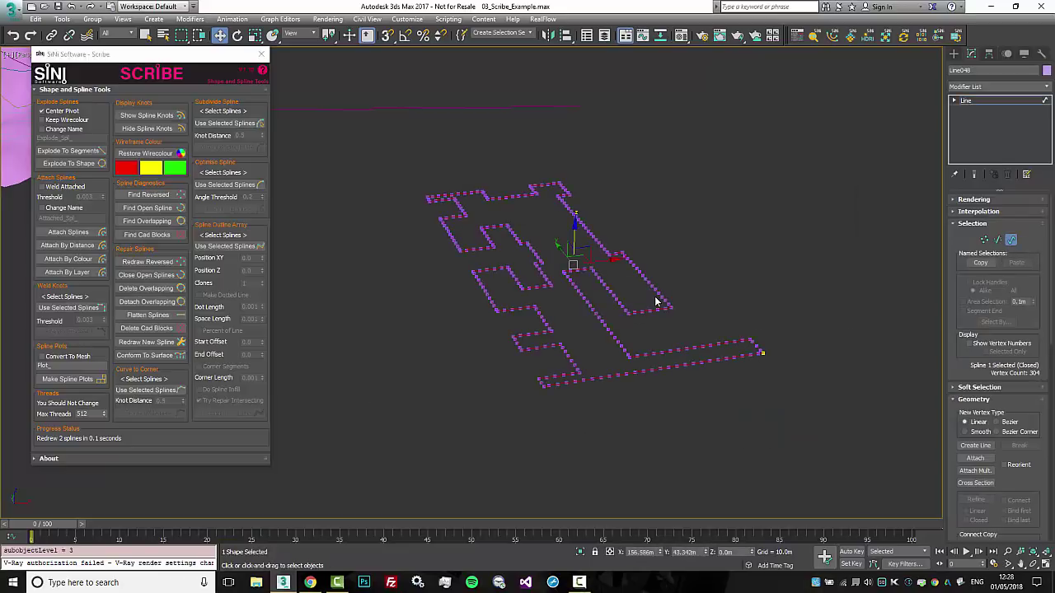
key(e)
drag(557, 236, 617, 219)
key(w)
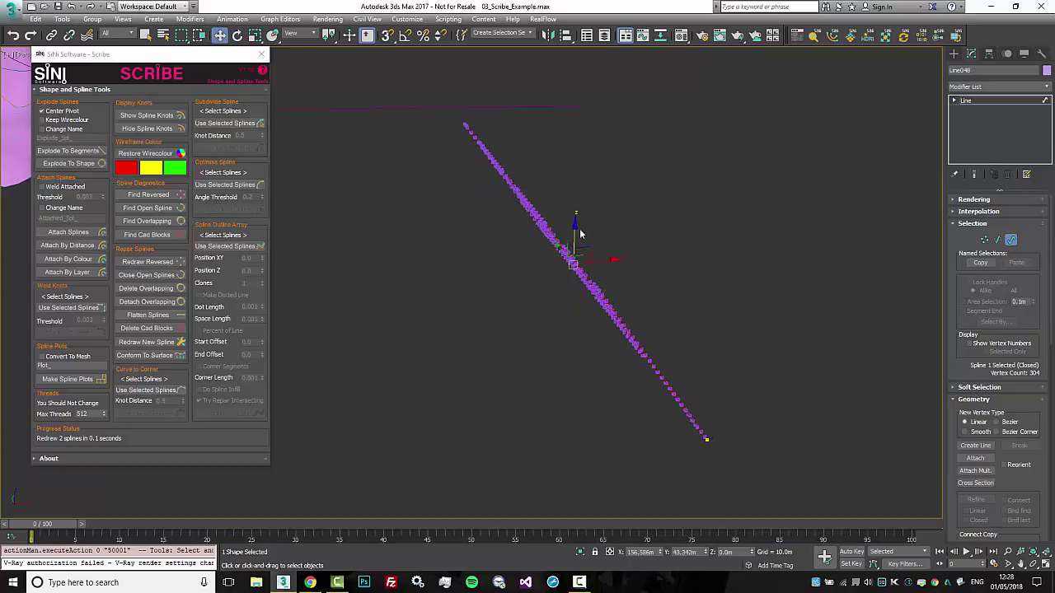
alt+middle_drag(577, 235, 610, 251)
click(1011, 239)
Step: Test an Extrude modifier on the tilted floor-plan outline and remove it again
alt+middle_drag(744, 417, 799, 412)
text(ext)
key(Return)
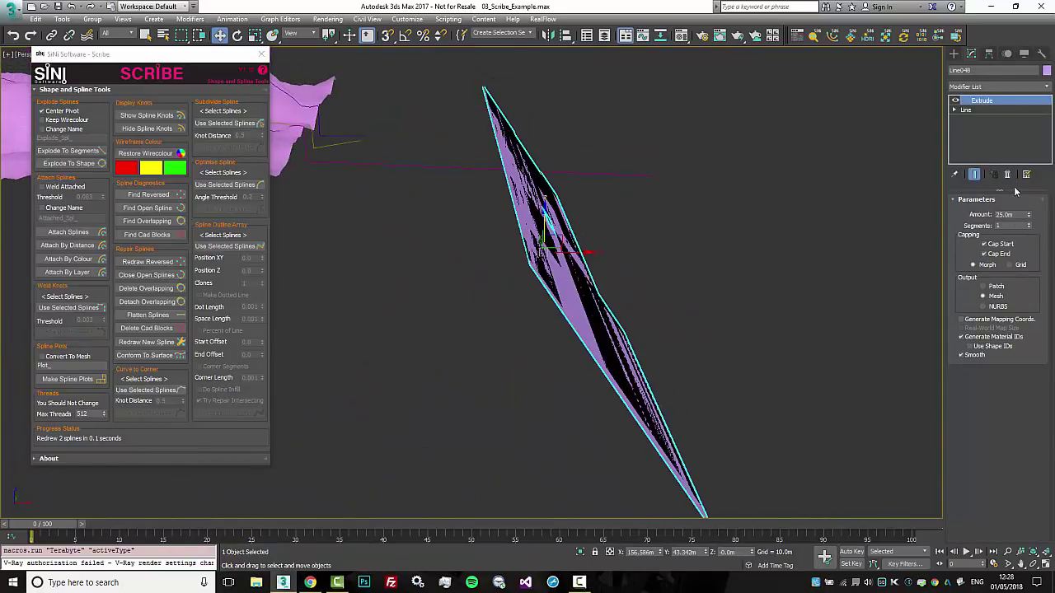
click(1008, 174)
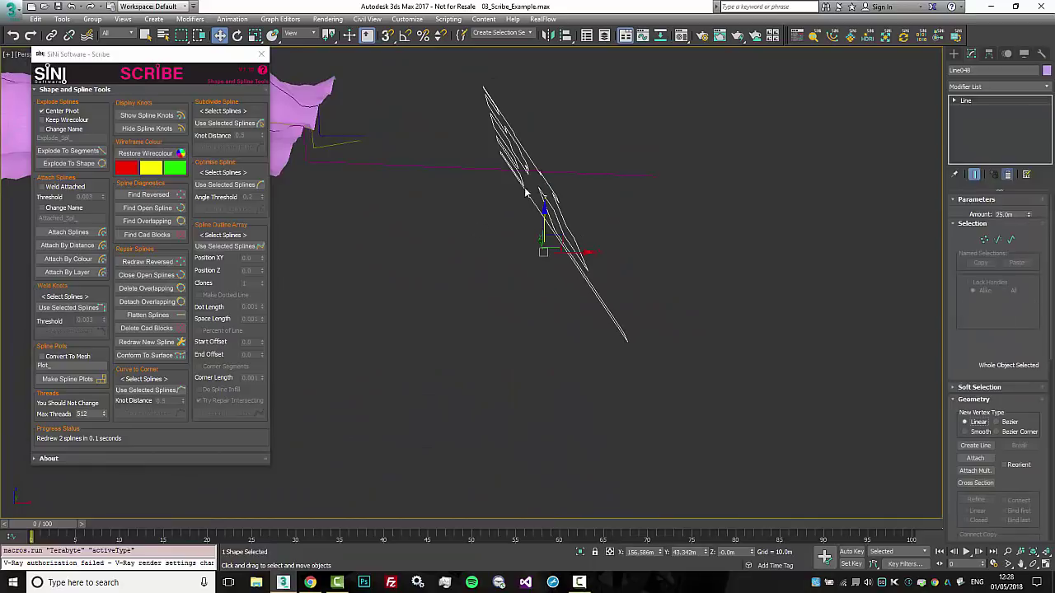
Step: Rebuild the tilted floor-plan outline with Redraw New Spline and extrude the redrawn shape 25 m
click(152, 343)
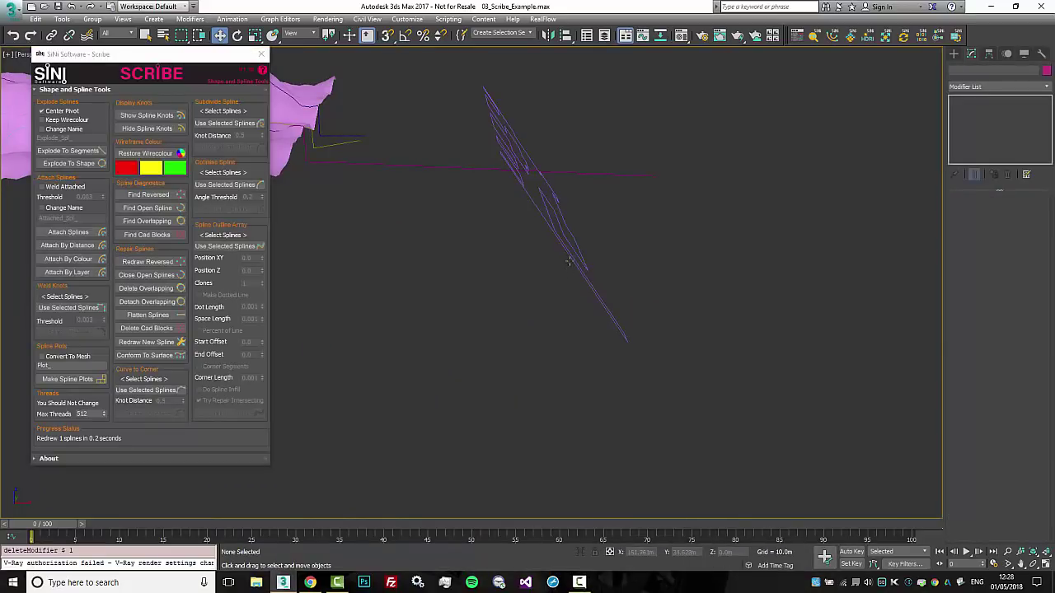
key(x)
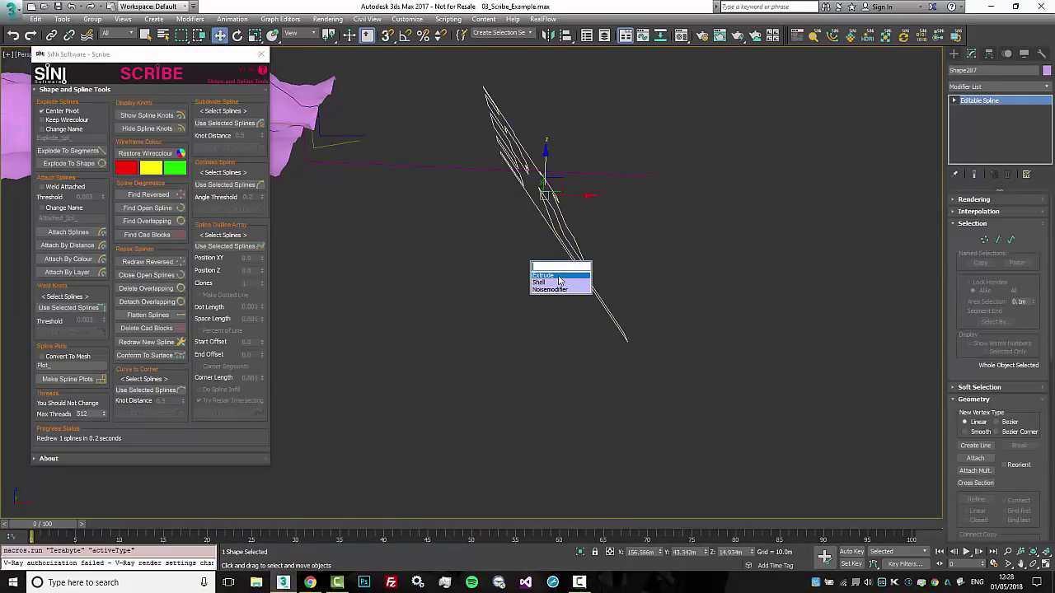
click(559, 277)
mouse_move(586, 290)
alt+middle_down()
mouse_move(532, 299)
mouse_move(589, 292)
mouse_move(602, 307)
mouse_move(676, 295)
alt+middle_up()
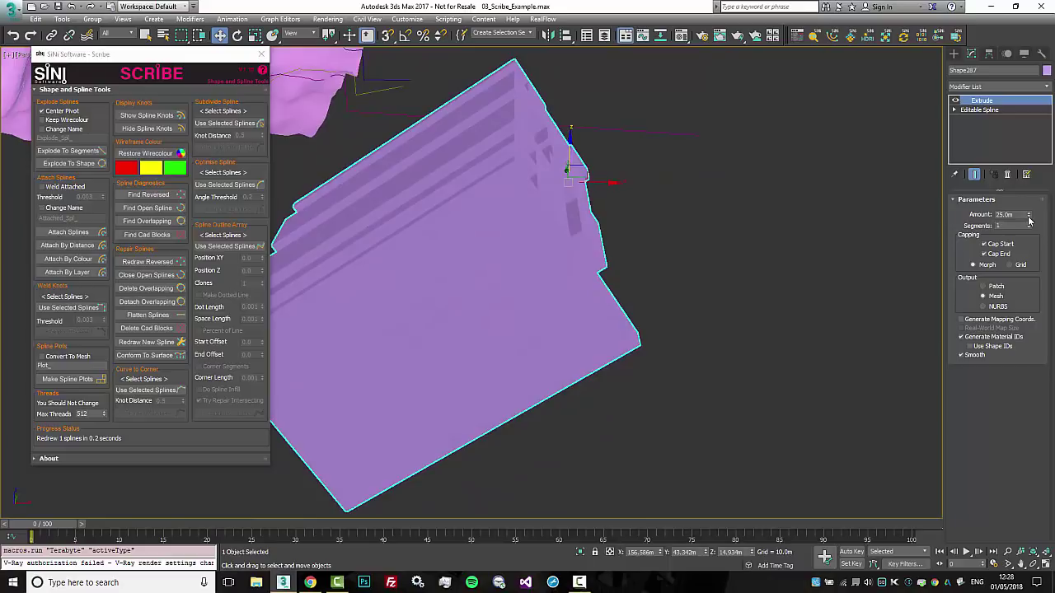
Step: Reload 03_Scribe_Example.max from the recent files without saving the modified scene
click(12, 10)
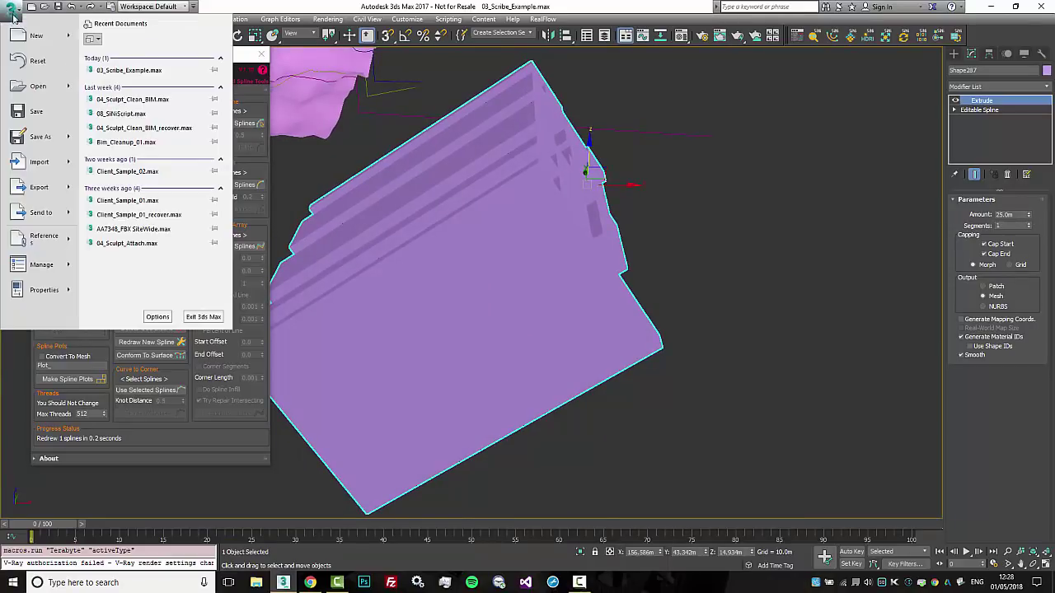
click(176, 78)
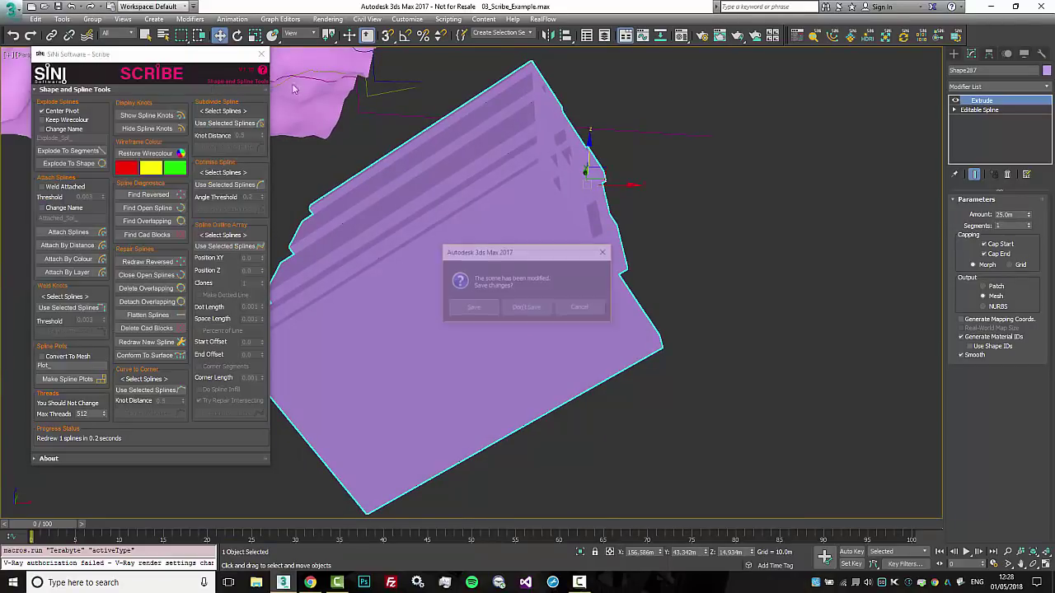
click(528, 308)
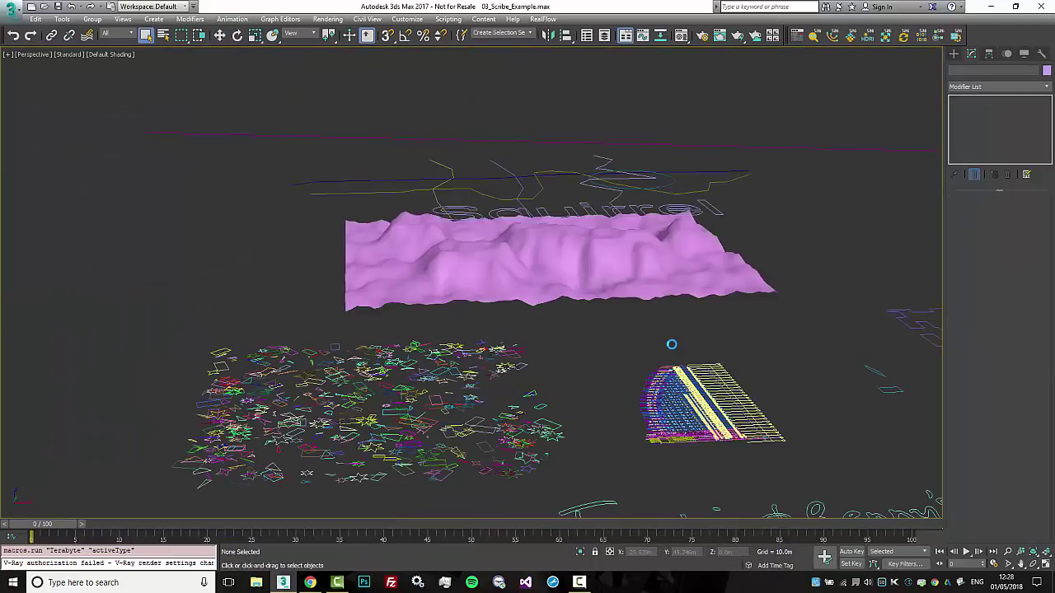
Step: Select the "Frankie & Benny's" lettering spline and open the Scribe tools
middle_drag(771, 307, 590, 182)
middle_drag(573, 402, 642, 288)
scroll(633, 334, up, 3)
drag(633, 330, 357, 421)
middle_drag(330, 475, 549, 423)
middle_drag(697, 168, 520, 273)
scroll(520, 273, down, 3)
middle_drag(599, 278, 642, 260)
scroll(522, 339, up, 3)
middle_drag(530, 333, 546, 325)
click(849, 36)
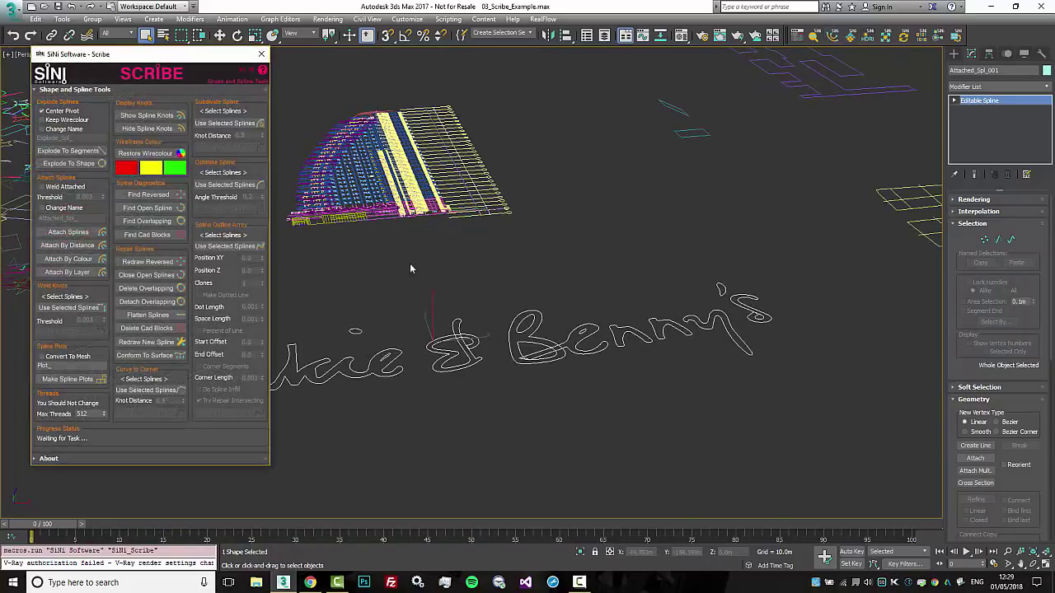
Step: Load the selected lettering into Optimise Spline and raise its Angle Threshold to 36.1, checking the knots along the curves
click(225, 185)
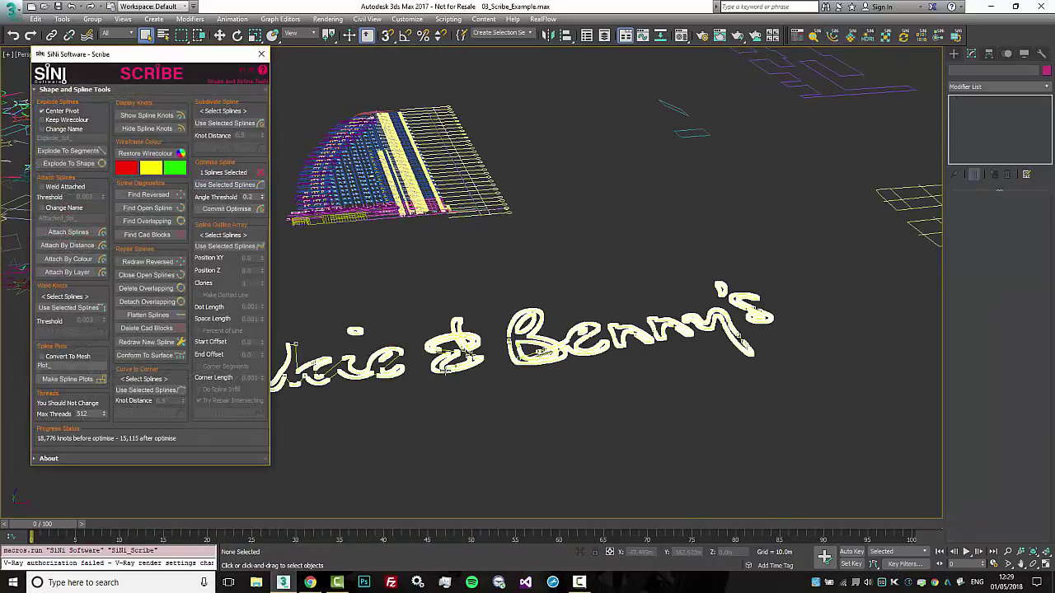
scroll(437, 369, up, 5)
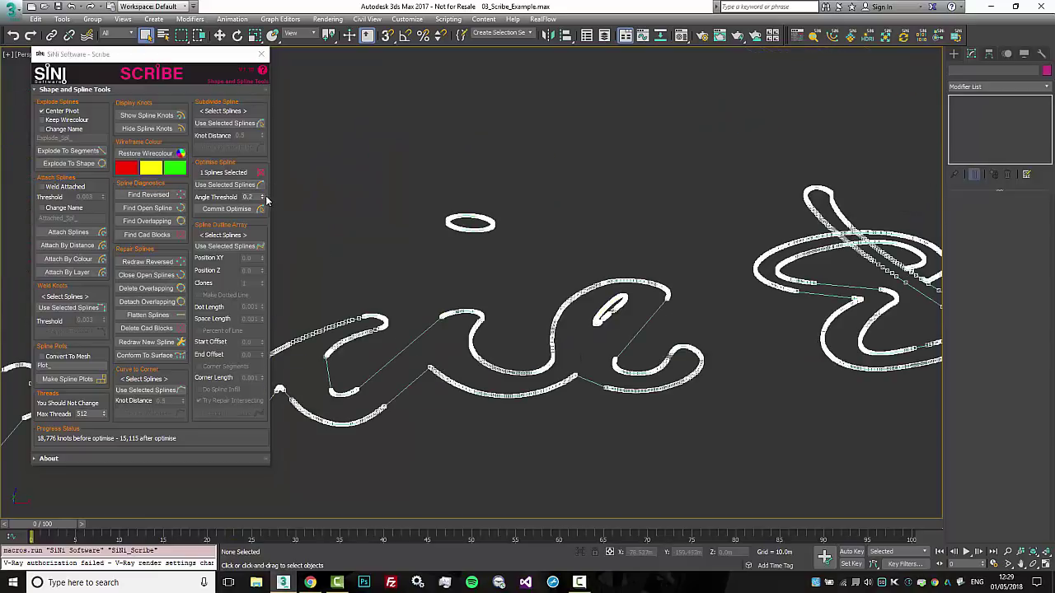
drag(264, 198, 263, 246)
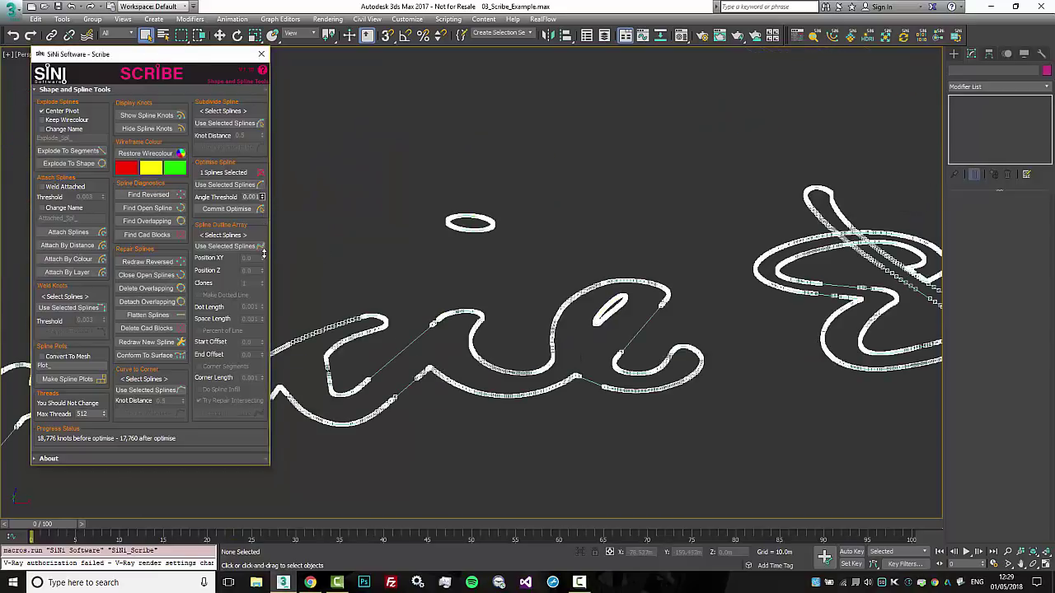
drag(264, 141, 262, 123)
drag(266, 2, 266, 535)
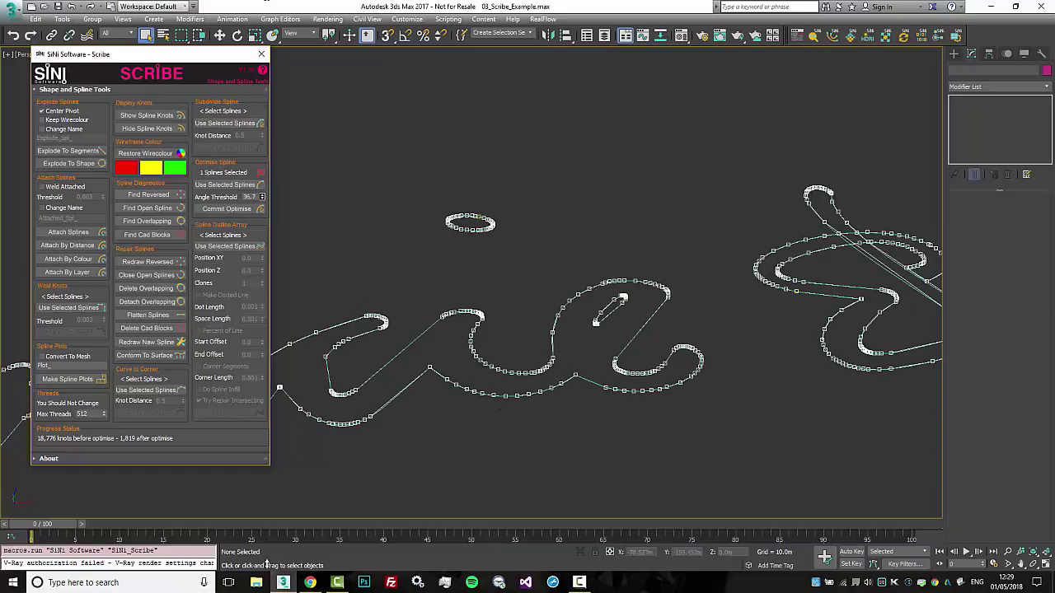
middle_drag(477, 429, 508, 425)
scroll(556, 421, up, 3)
scroll(555, 421, down, 3)
scroll(558, 419, up, 3)
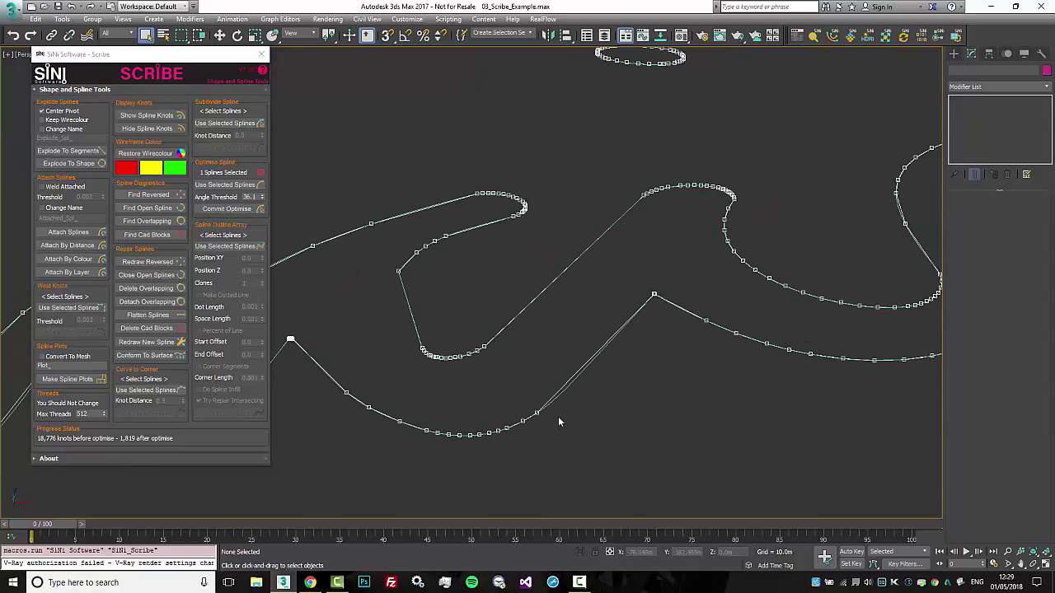
middle_drag(739, 371, 649, 418)
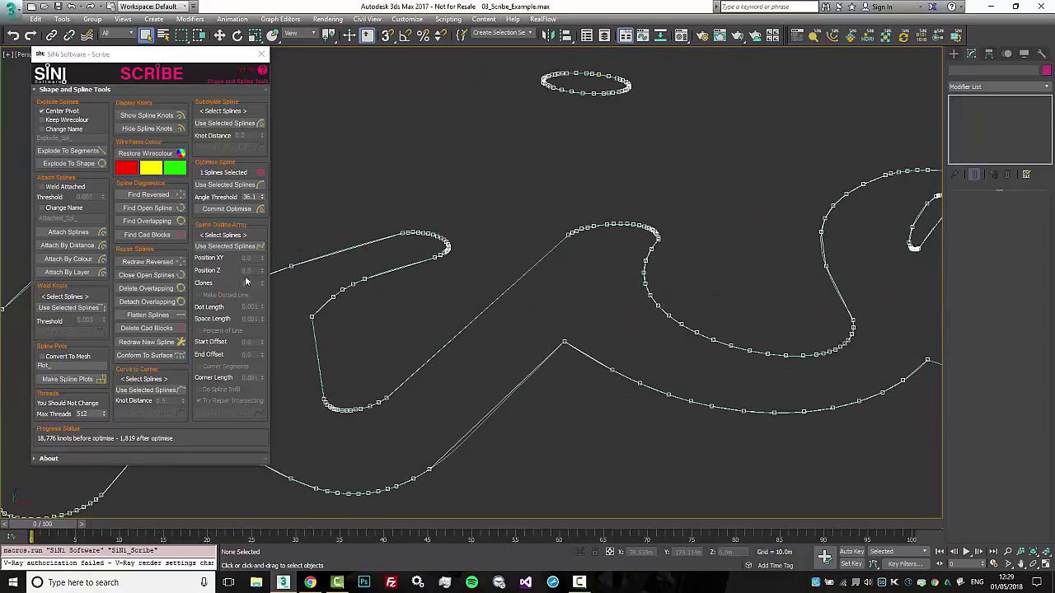
Step: Try lower Angle Threshold values such as 26.2 on the lettering and commit the optimisation
drag(262, 199, 263, 245)
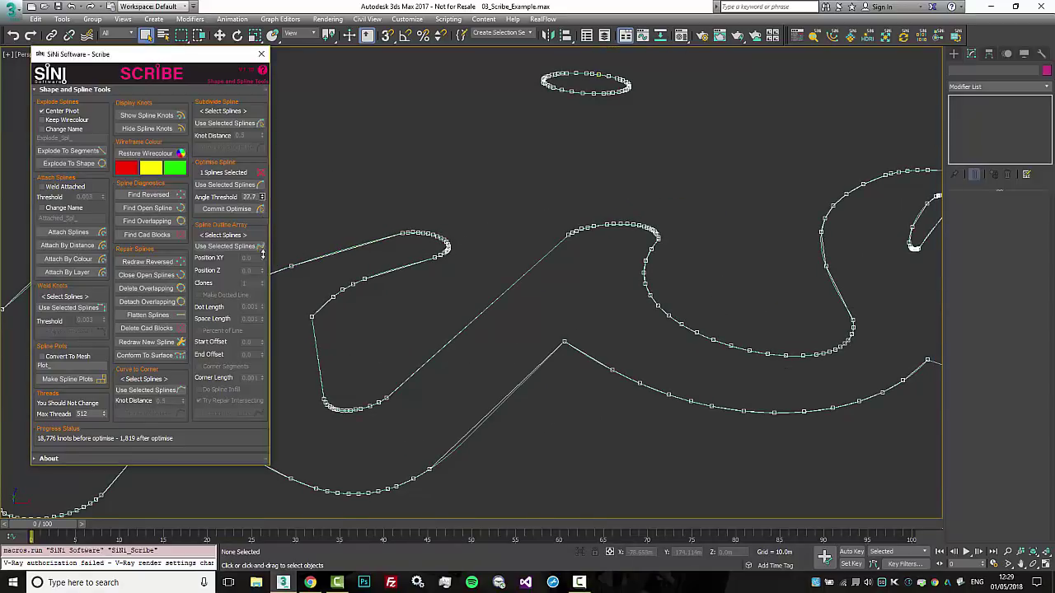
middle_drag(367, 300, 368, 265)
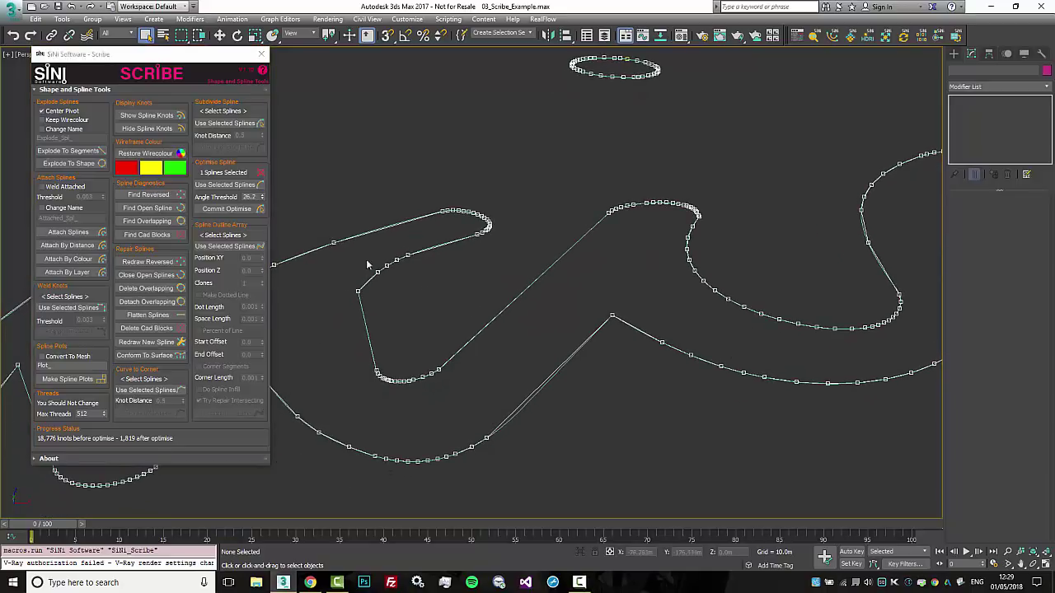
drag(263, 198, 265, 237)
middle_drag(385, 275, 430, 295)
right_click(263, 198)
click(227, 209)
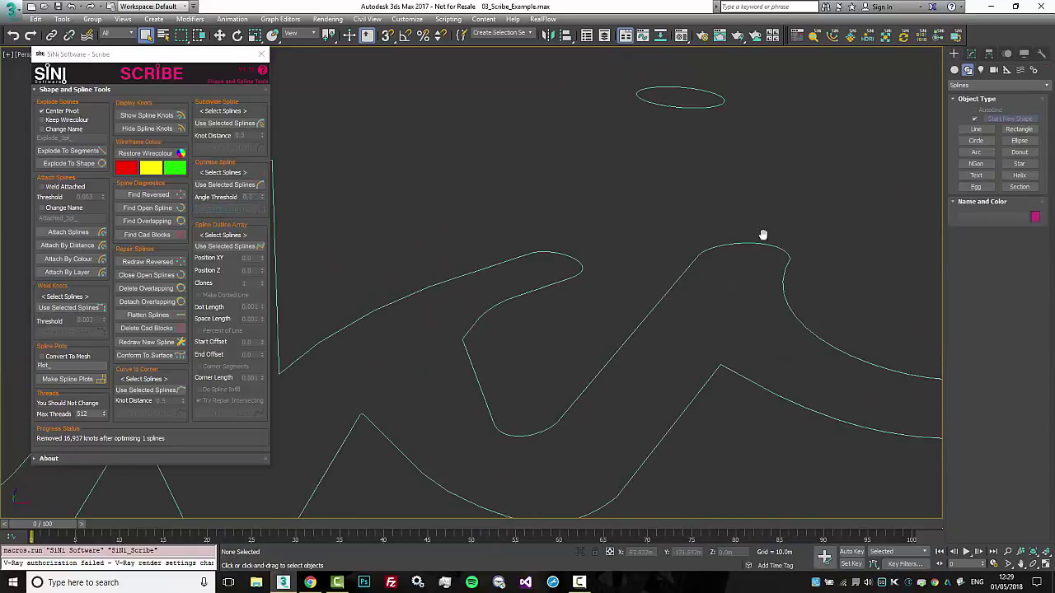
Step: Select the stepped floor-plan outline, preview it in Optimise Spline and discard the preview
scroll(761, 235, down, 5)
alt+middle_drag(749, 229, 723, 249)
scroll(574, 252, down, 5)
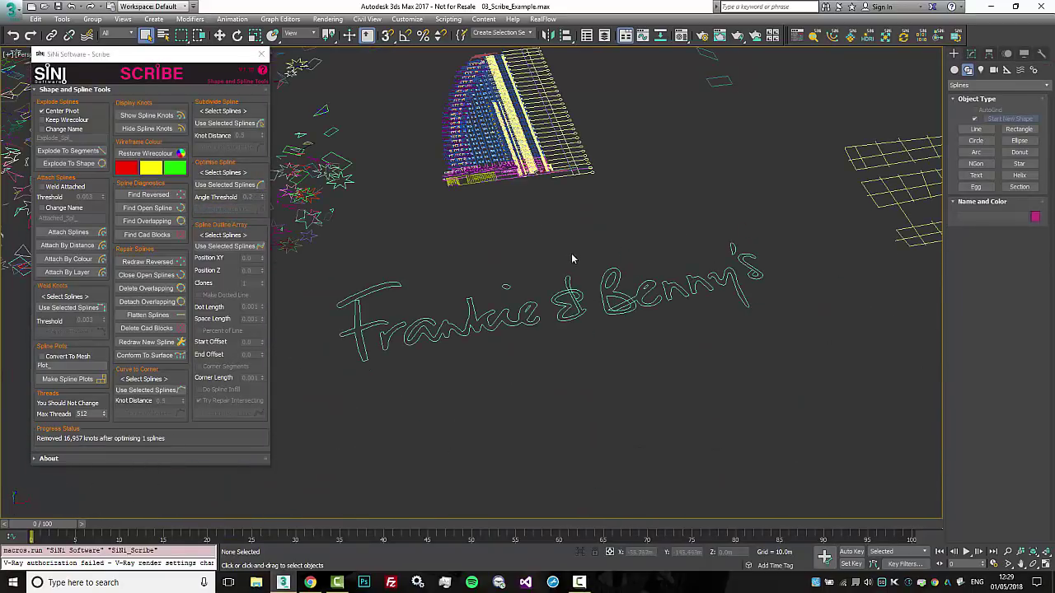
alt+middle_drag(574, 252, 586, 220)
middle_drag(645, 264, 541, 387)
drag(737, 251, 770, 168)
middle_drag(684, 201, 592, 290)
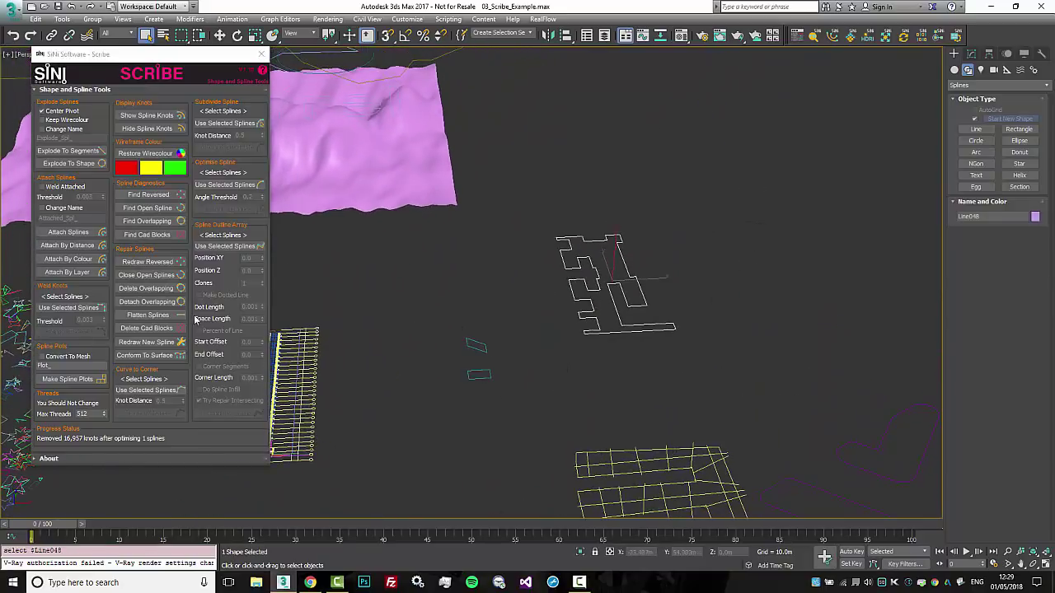
middle_drag(424, 340, 444, 338)
scroll(600, 338, up, 5)
scroll(601, 338, down, 3)
middle_drag(601, 338, 551, 389)
middle_drag(550, 389, 540, 314)
scroll(433, 311, up, 4)
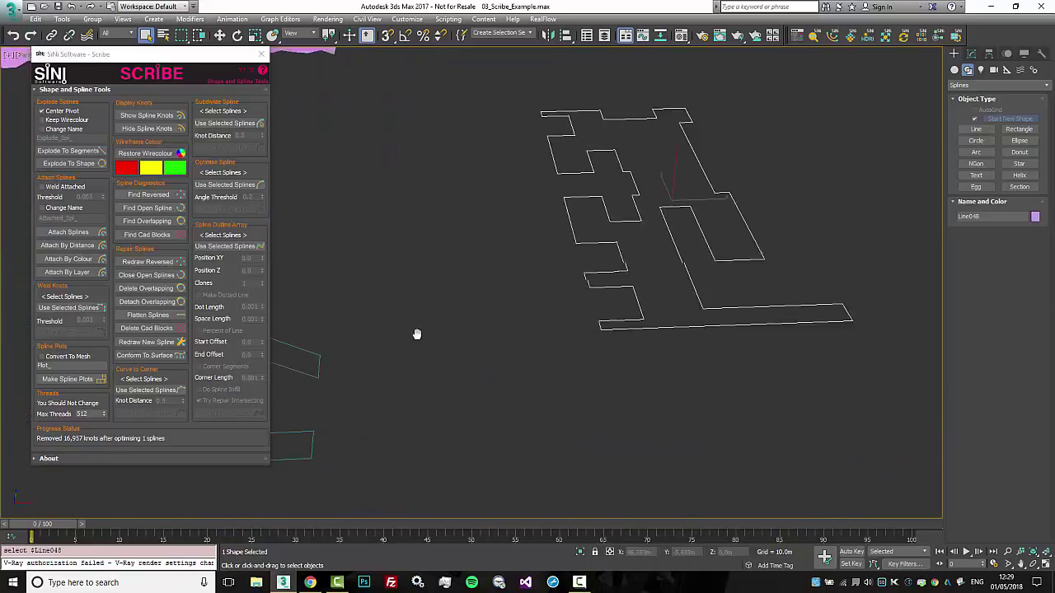
click(244, 185)
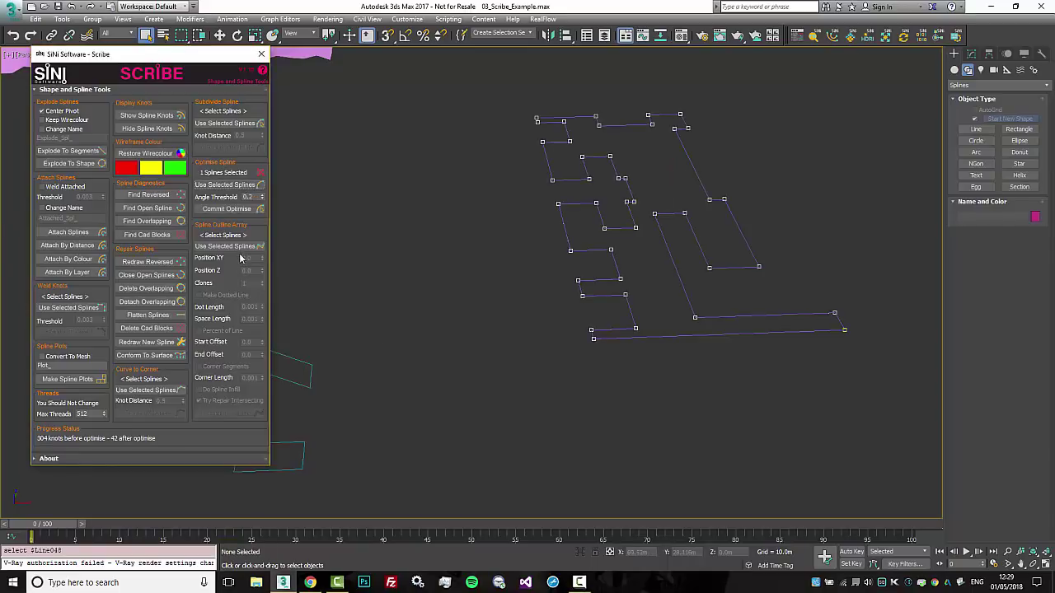
click(260, 173)
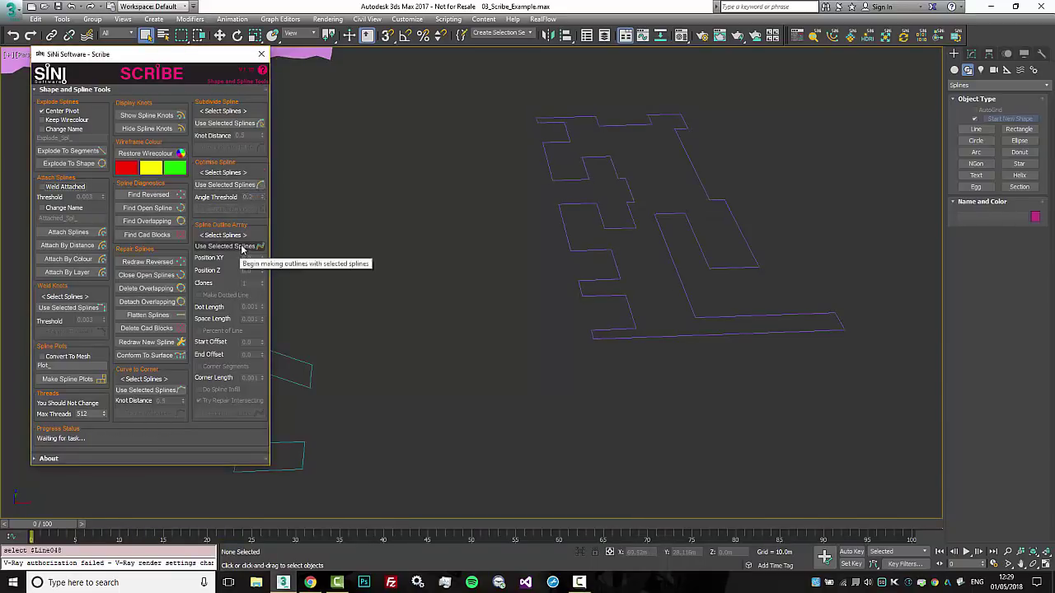
Step: Load the stepped floor-plan outline into Spline Outline Array and set Position XY to 1.4
click(569, 248)
click(257, 245)
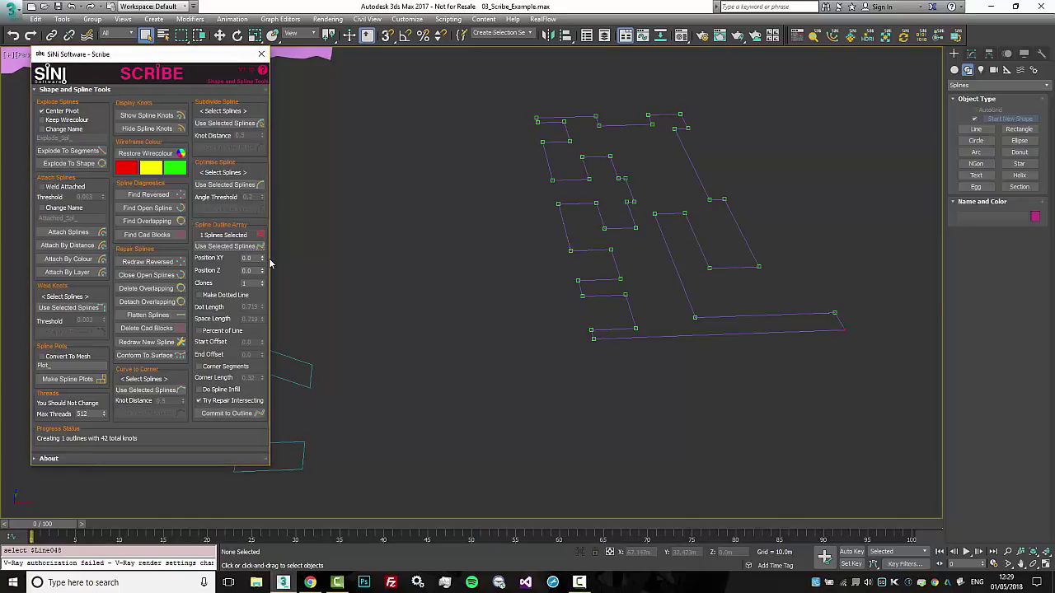
drag(262, 261, 261, 257)
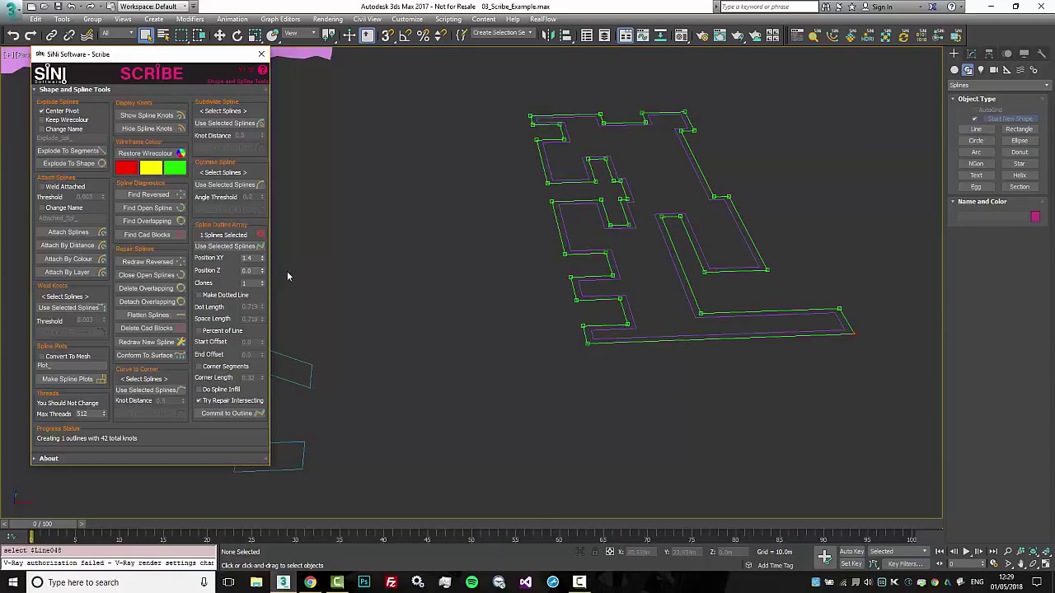
middle_drag(288, 272, 309, 275)
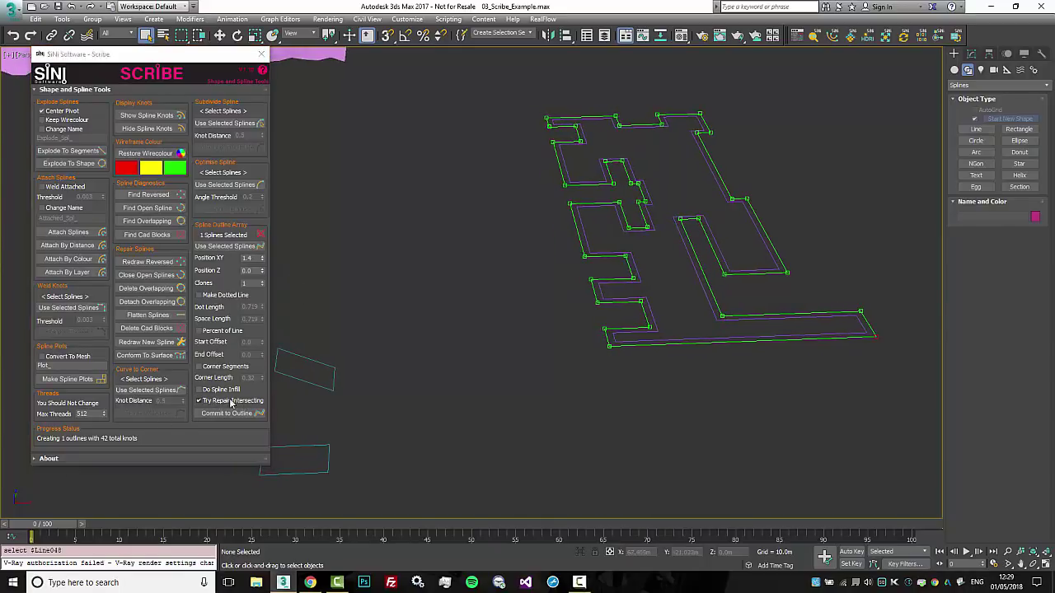
alt+middle_drag(471, 287, 430, 310)
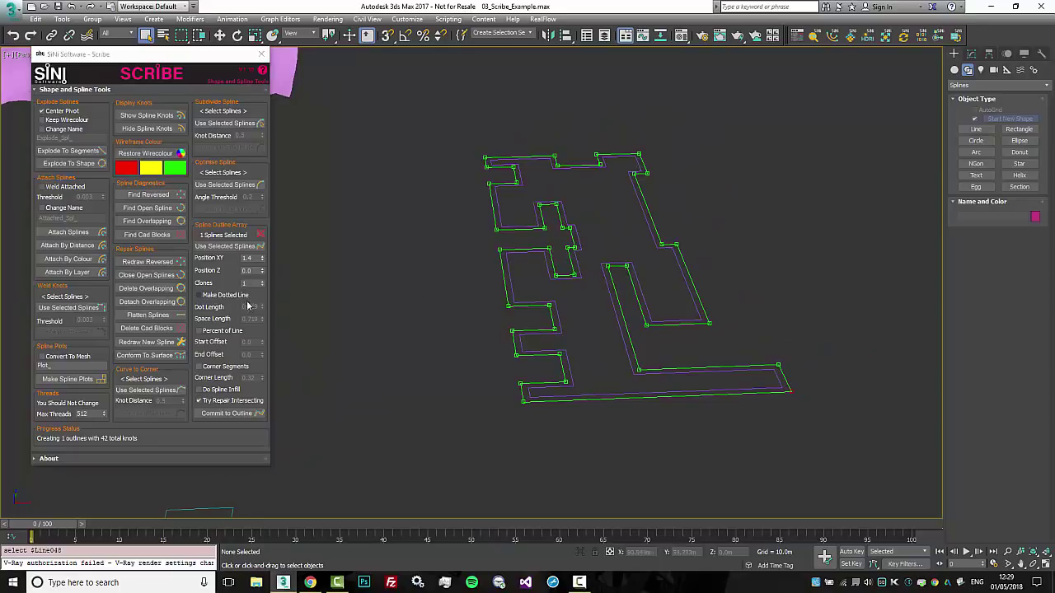
Step: Raise the outline array's Position XY to 2.7 and its Clones to 50
drag(261, 259, 265, 210)
middle_drag(428, 253, 424, 268)
scroll(423, 270, down, 5)
scroll(425, 272, up, 5)
scroll(377, 272, down, 4)
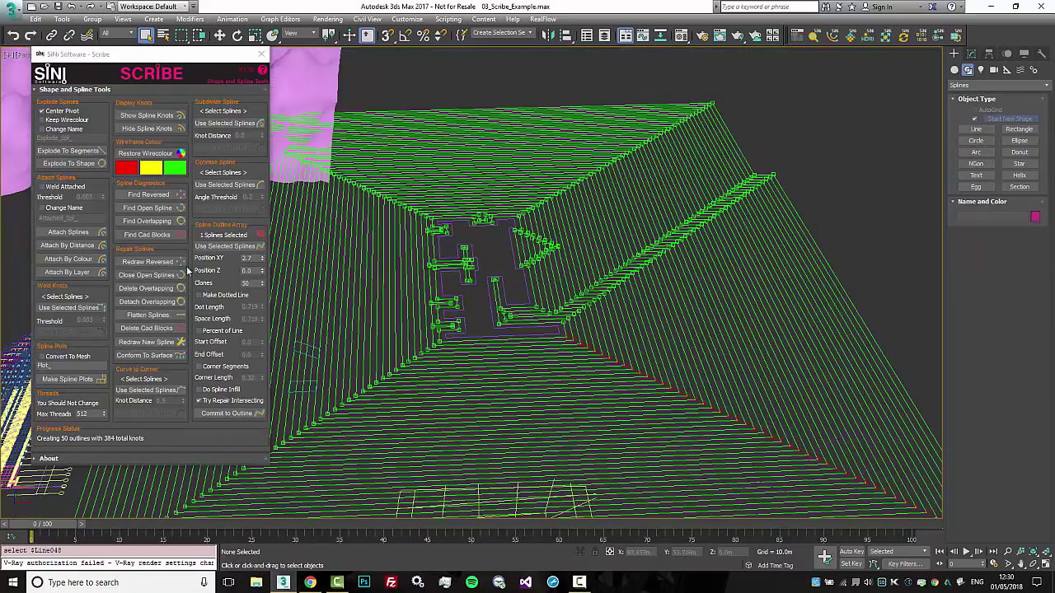
Step: Reset the outline array's Position XY and Position Z to 0.0 and its Clones to 1
drag(264, 259, 265, 250)
right_click(262, 271)
right_click(262, 260)
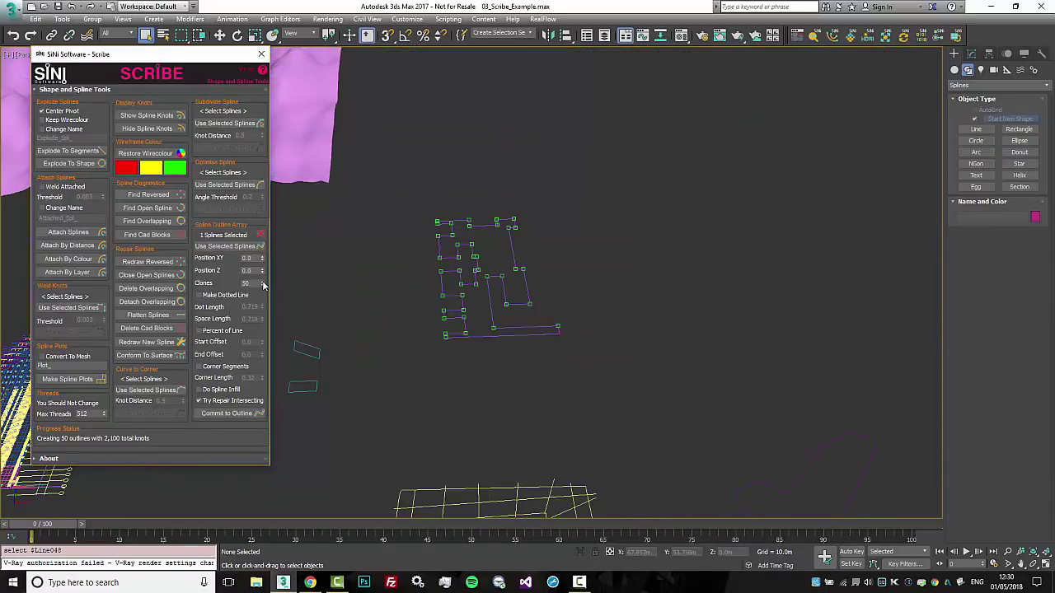
right_click(264, 284)
Step: Hide the original floor-plan spline so that only the outline preview remains, and clear the selection
scroll(536, 272, up, 5)
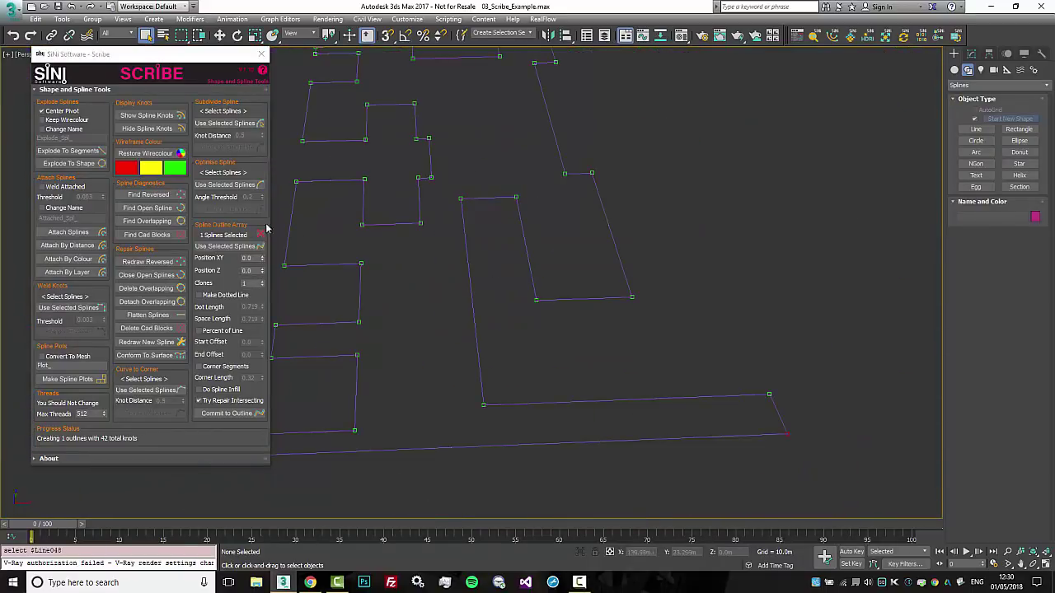
alt+middle_drag(310, 236, 603, 316)
click(659, 309)
click(660, 309)
key(ctrl+d)
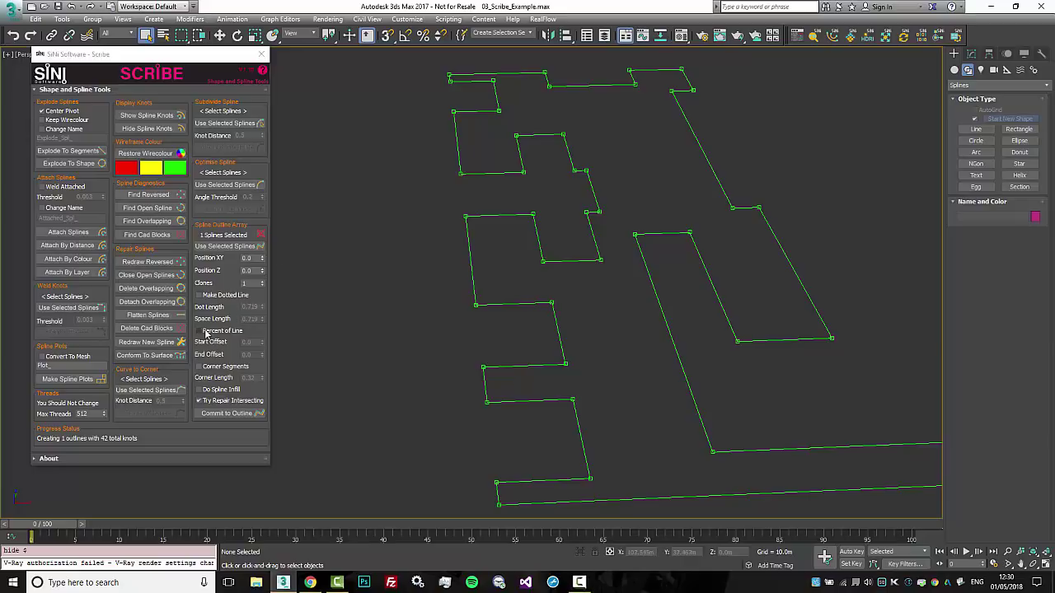
Step: Make the outline preview a dotted line with Dot Length 3.619 and Space Length 4.319
click(199, 295)
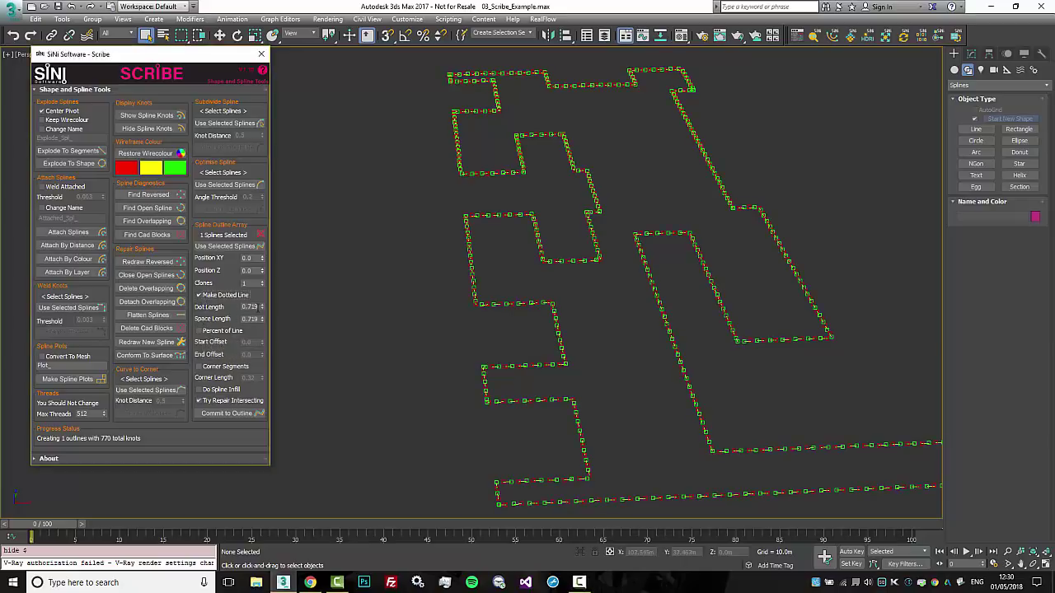
drag(262, 307, 265, 297)
mouse_move(616, 308)
middle_down()
mouse_move(582, 280)
mouse_move(646, 351)
mouse_move(611, 304)
middle_up()
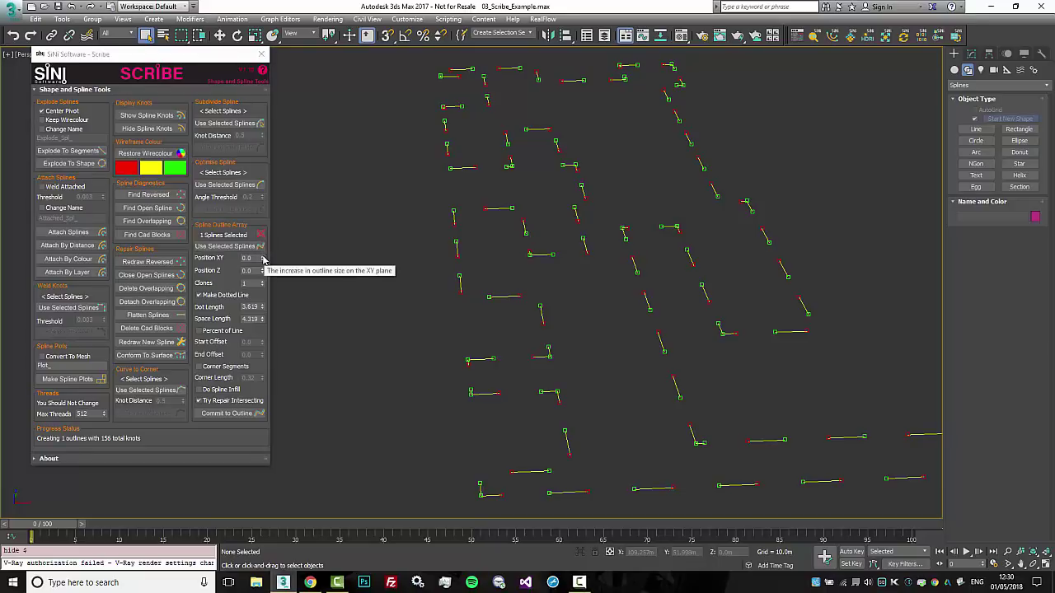
Step: Offset the dotted outline array with Position XY 4.9 and raise its Clones to 6
drag(262, 258, 275, 219)
middle_drag(614, 304, 552, 252)
scroll(552, 252, down, 3)
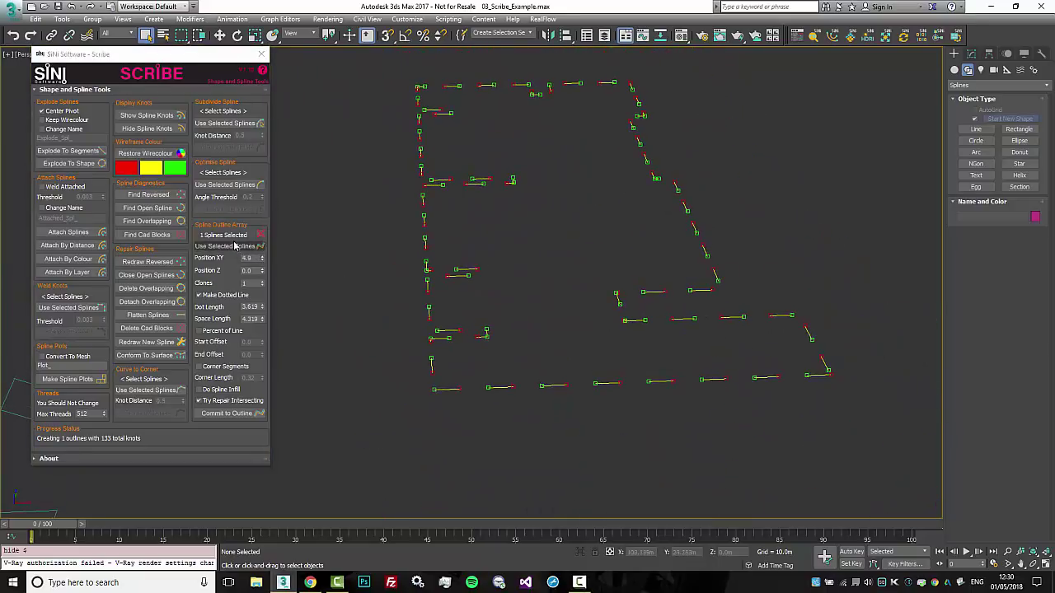
drag(262, 285, 263, 284)
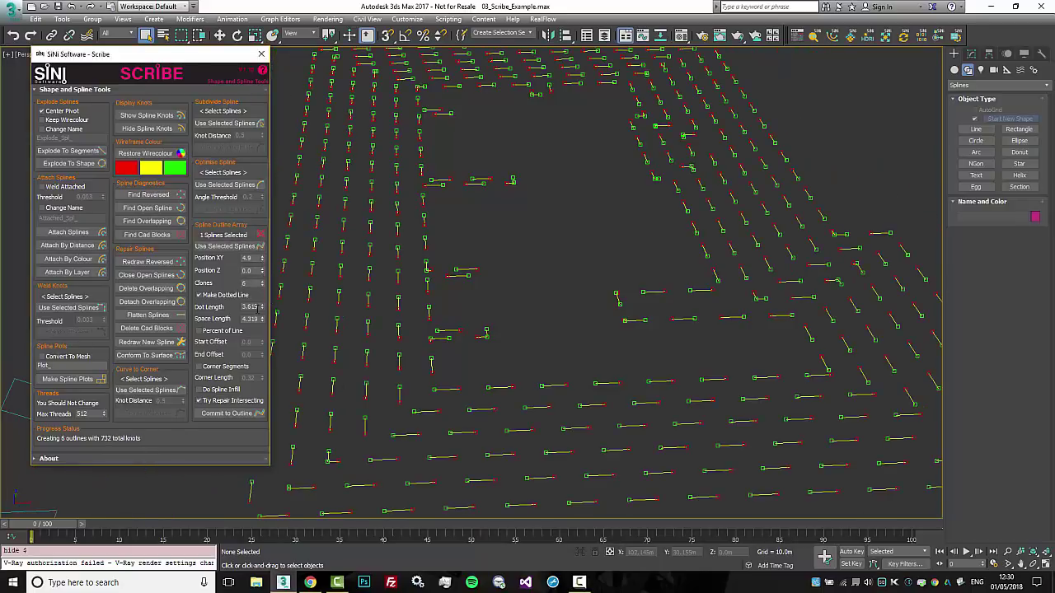
Step: Enable Do Spline Infill for the dotted outline array and inspect the filled gaps between the dots up close
click(218, 389)
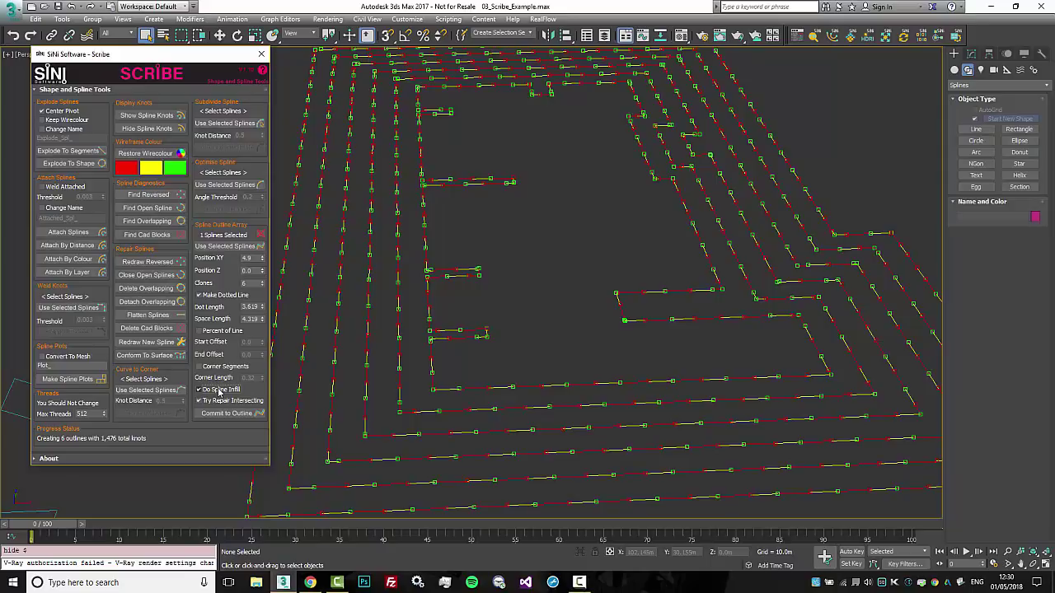
middle_drag(456, 400, 495, 385)
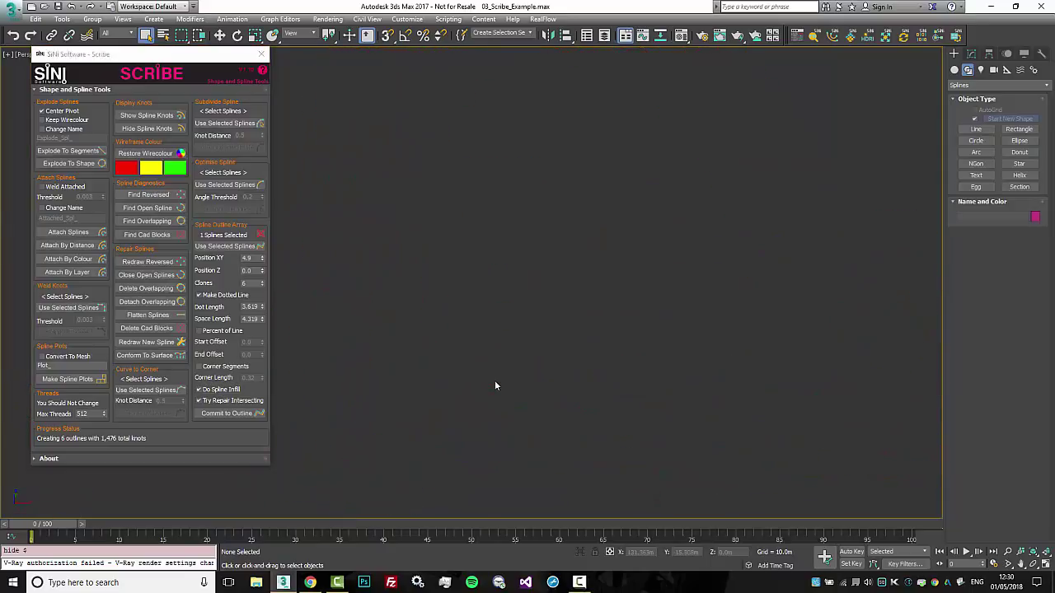
key(z)
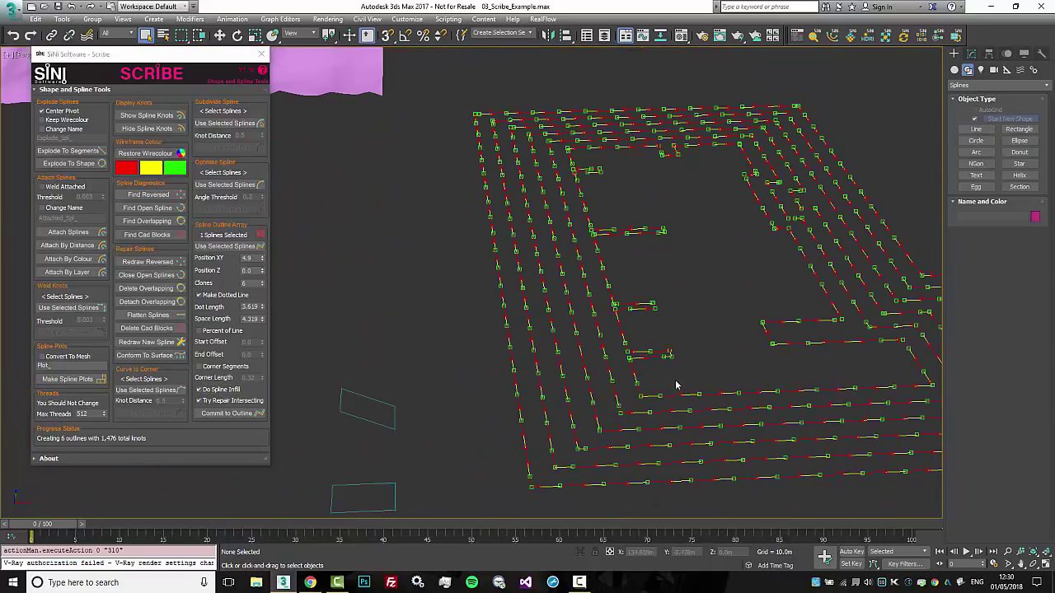
scroll(671, 379, up, 5)
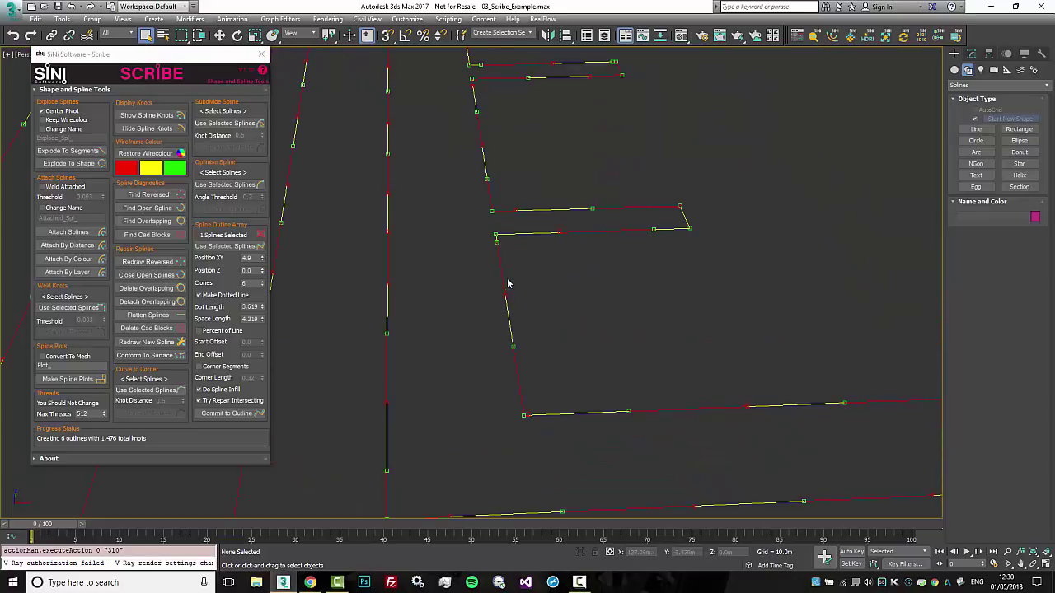
scroll(567, 348, down, 4)
scroll(584, 355, down, 8)
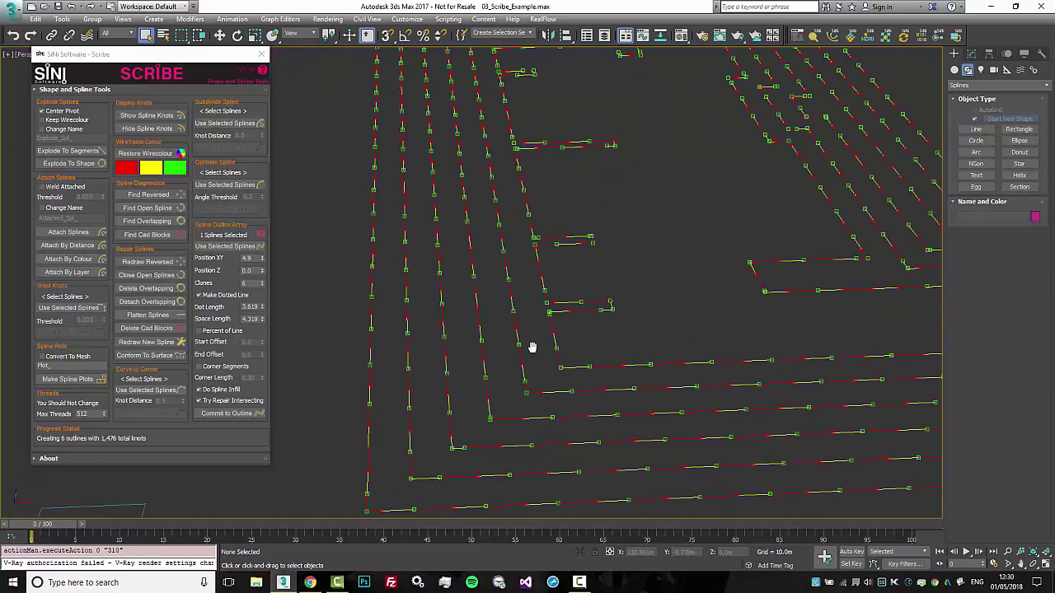
Step: Enable Percent of Line for the outline array and set Start Offset to 28.7 and End Offset to 19.1
click(199, 330)
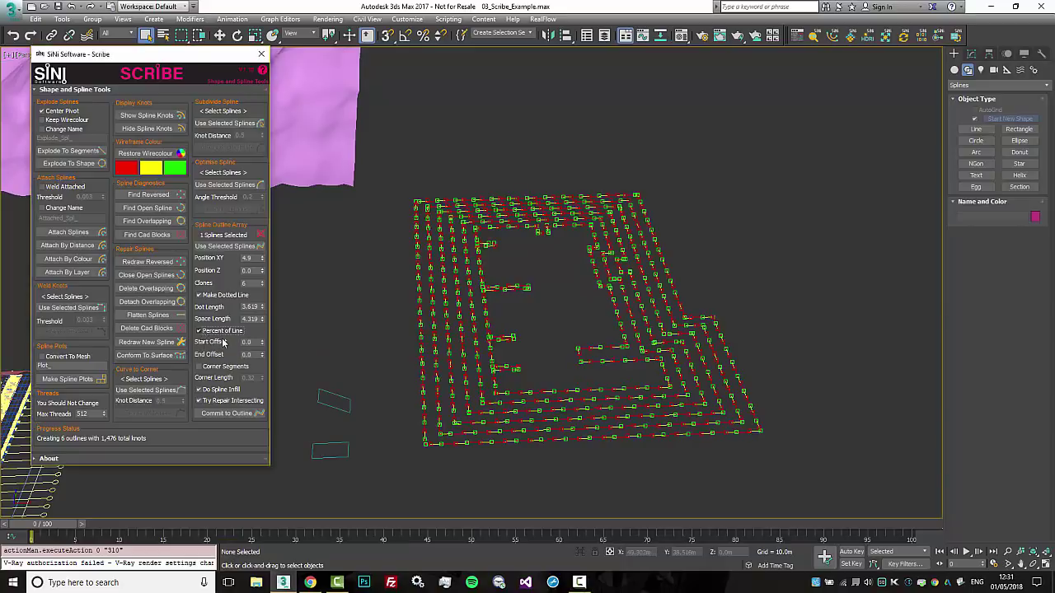
drag(261, 341, 260, 188)
scroll(483, 370, up, 6)
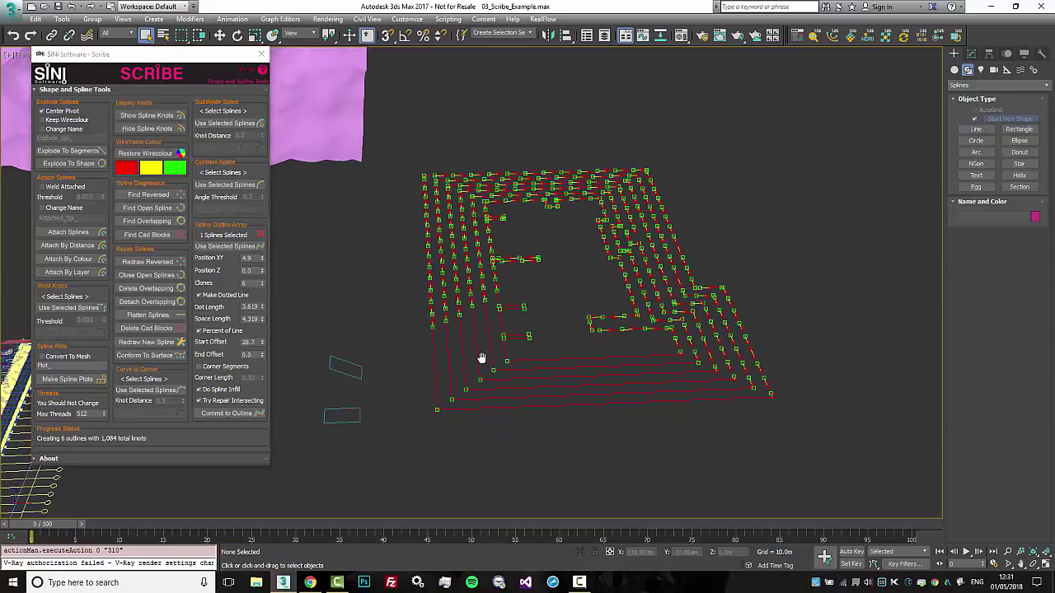
middle_drag(494, 371, 579, 368)
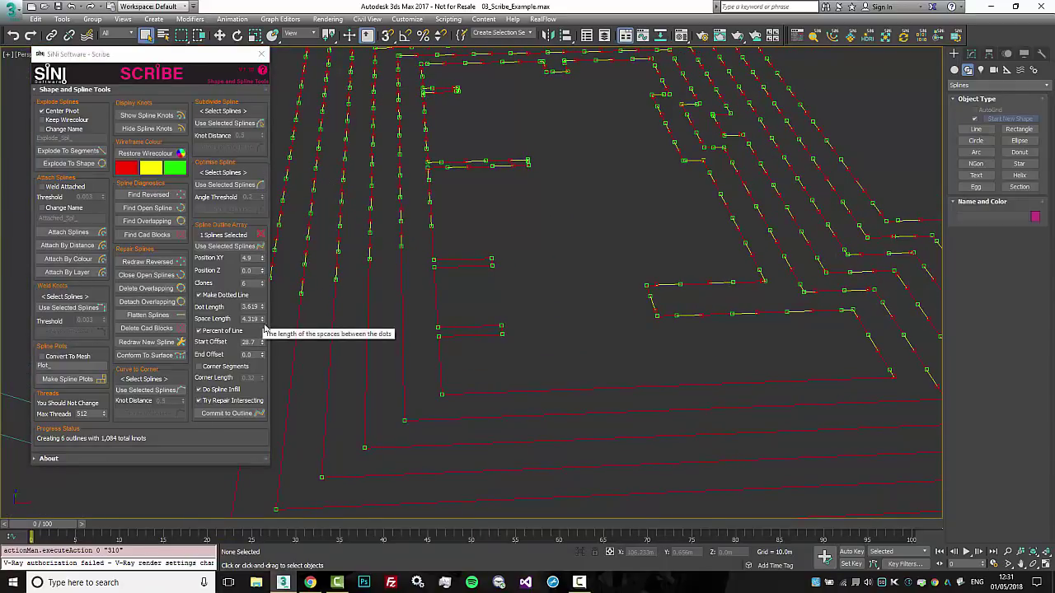
drag(261, 354, 262, 248)
middle_drag(603, 302, 555, 331)
scroll(537, 306, down, 6)
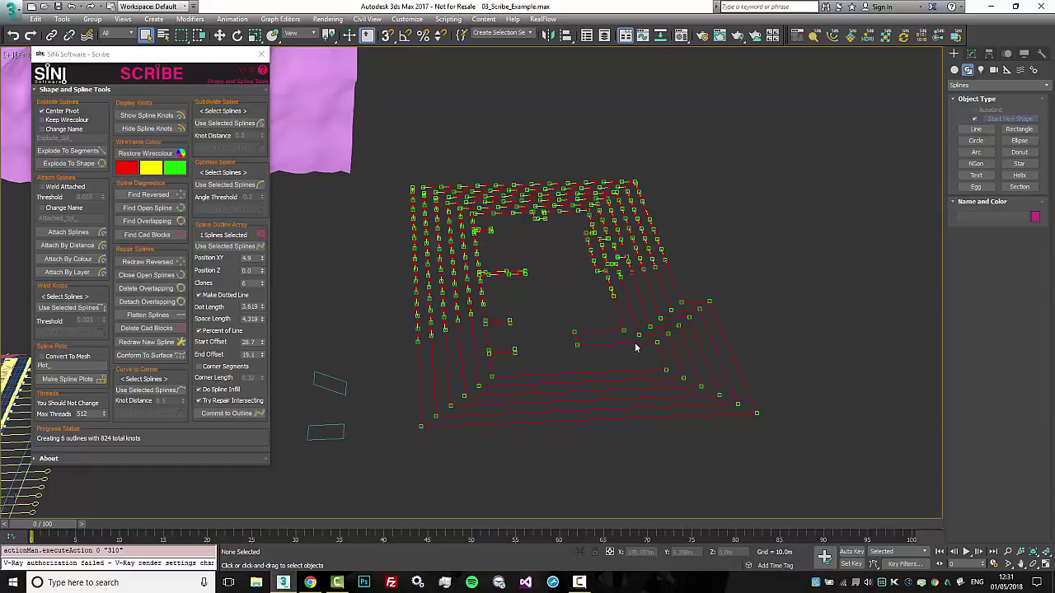
Step: Turn off Do Spline Infill and reset the outline array's Start Offset and End Offset to 0.0
click(199, 389)
middle_drag(547, 285, 571, 334)
scroll(571, 335, up, 5)
scroll(569, 321, down, 5)
right_click(263, 343)
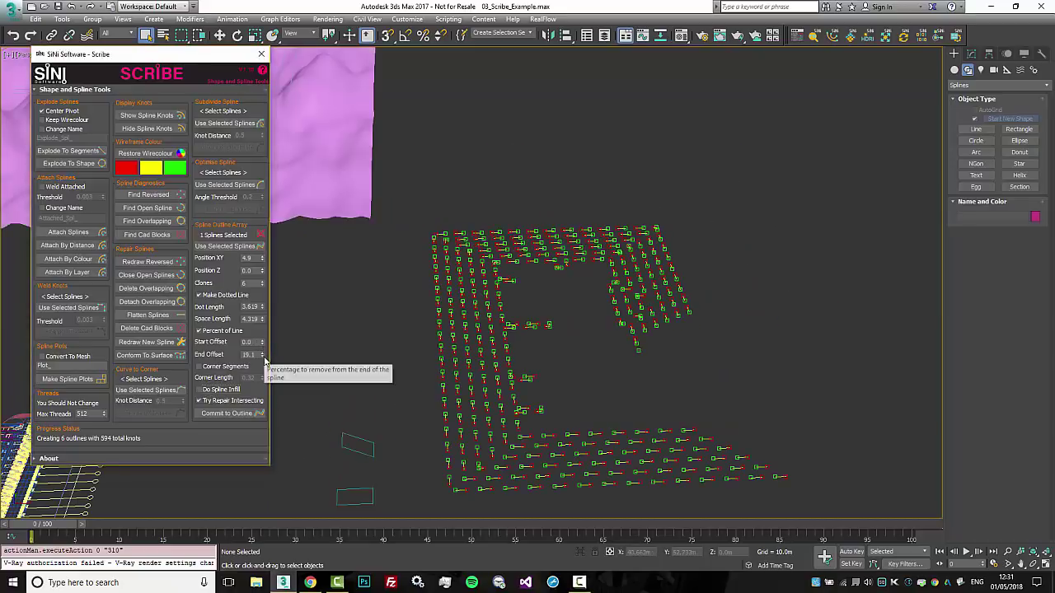
right_click(263, 356)
drag(263, 355, 278, 328)
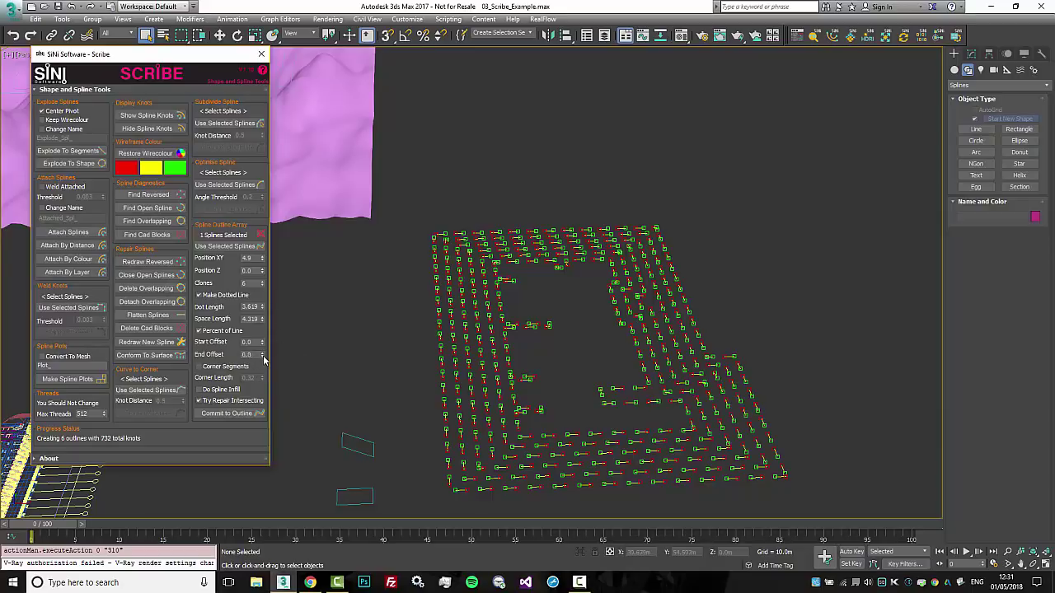
right_click(263, 354)
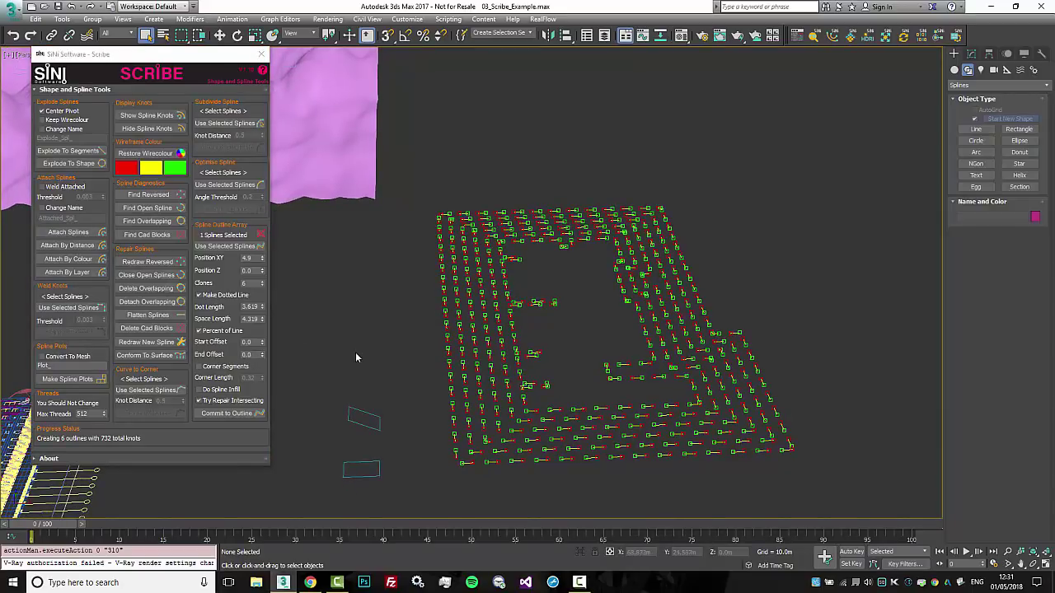
Step: Reset the outline array's Position XY to 0.0 and turn off Make Dotted Line
right_click(263, 260)
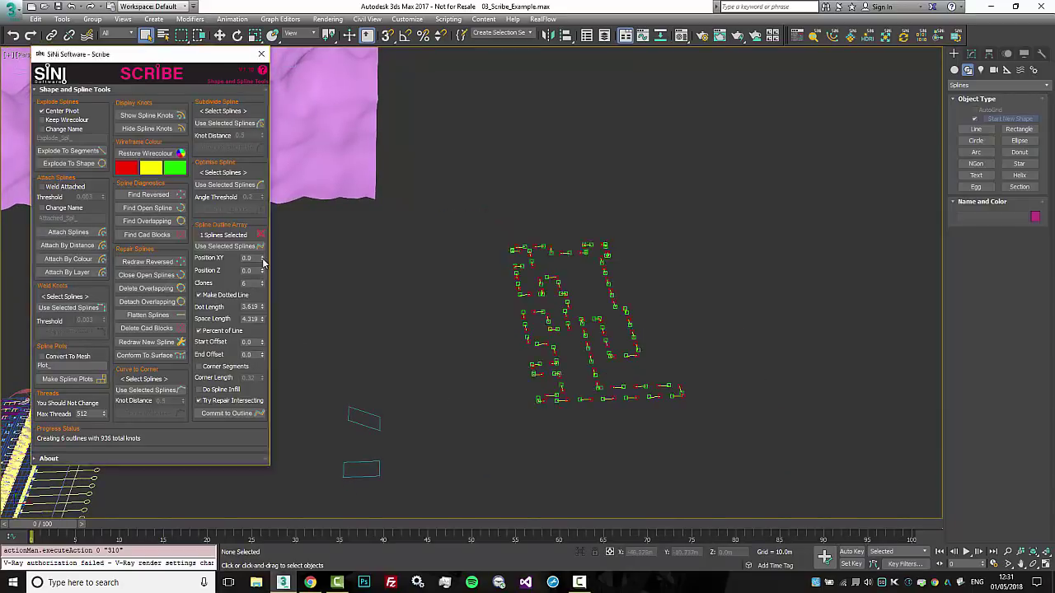
click(224, 295)
alt+middle_drag(468, 319, 707, 222)
scroll(451, 319, up, 4)
middle_drag(281, 273, 358, 403)
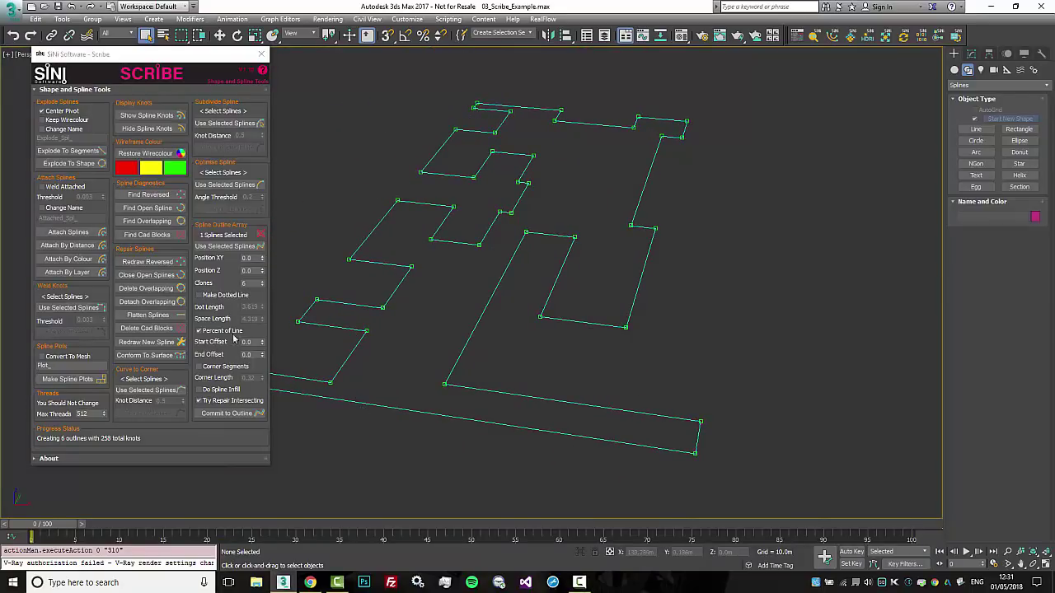
Step: Enable Corner Segments with a Corner Length of 2.32 and fill the gaps between the corners with Do Spline Infill
click(212, 370)
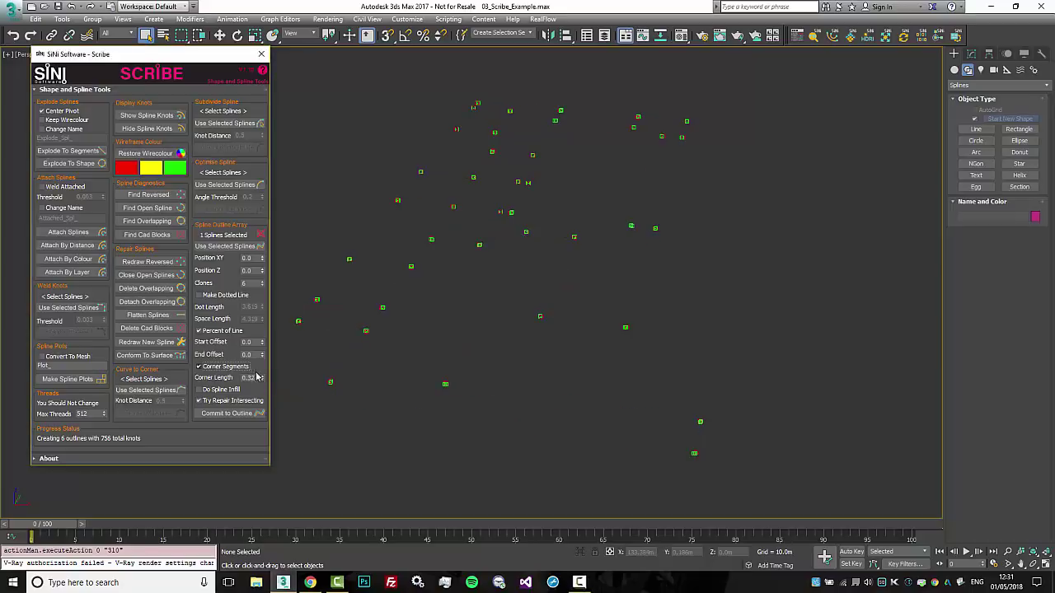
mouse_move(262, 378)
mouse_down()
mouse_move(263, 358)
mouse_move(263, 368)
mouse_up()
middle_drag(348, 365, 497, 368)
click(214, 392)
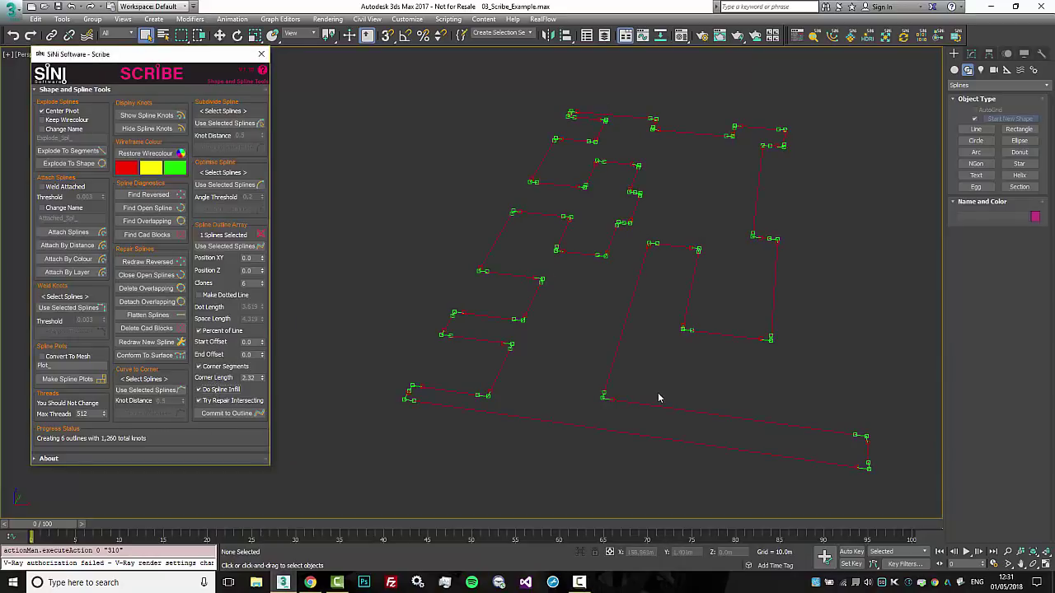
scroll(626, 394, up, 5)
scroll(536, 366, down, 5)
Step: Stack the outline clones vertically with Position Z 9.5 and inspect the levels from several angles
drag(262, 273, 267, 216)
scroll(544, 313, down, 8)
scroll(563, 356, up, 4)
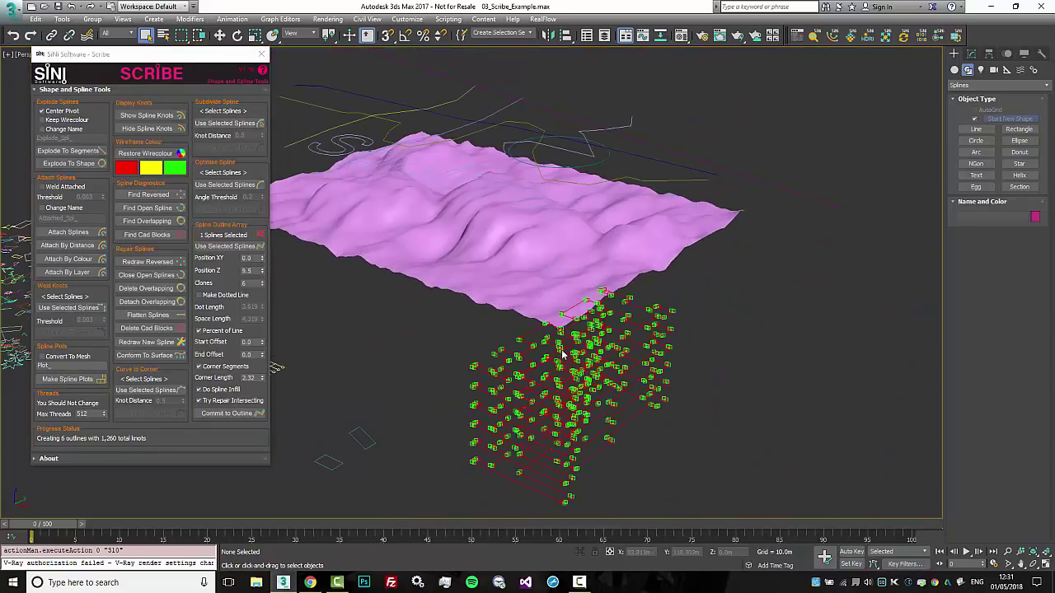
alt+middle_drag(652, 465, 644, 431)
scroll(589, 342, up, 6)
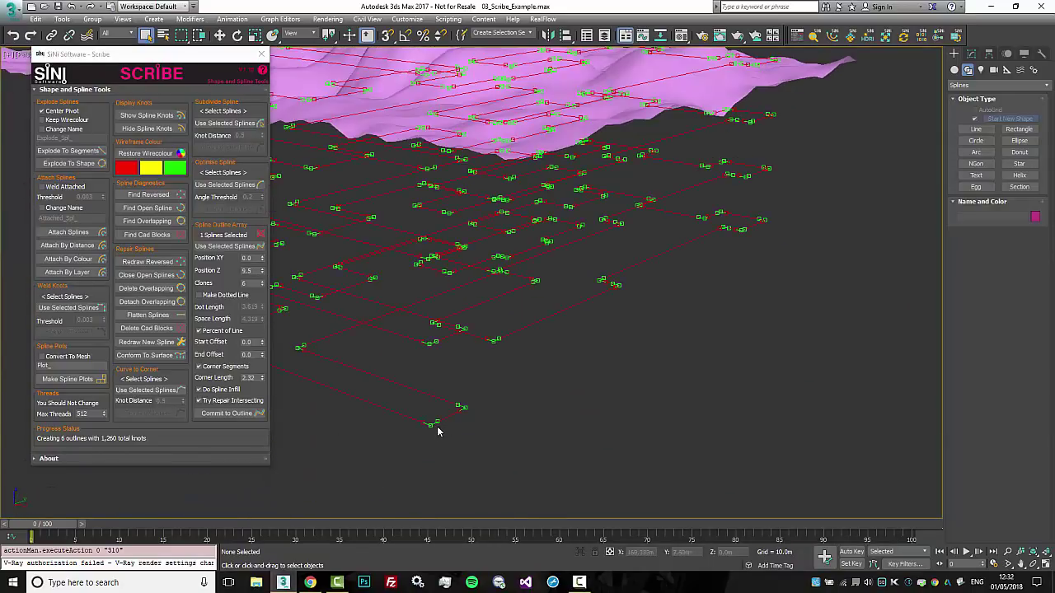
middle_drag(445, 419, 593, 423)
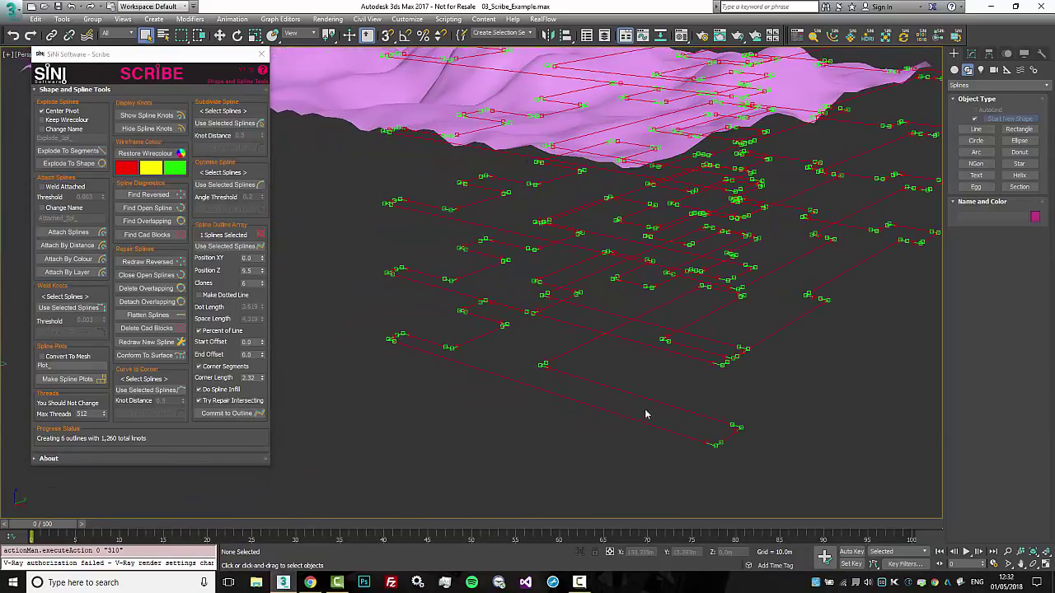
scroll(579, 410, down, 6)
alt+middle_drag(598, 420, 425, 409)
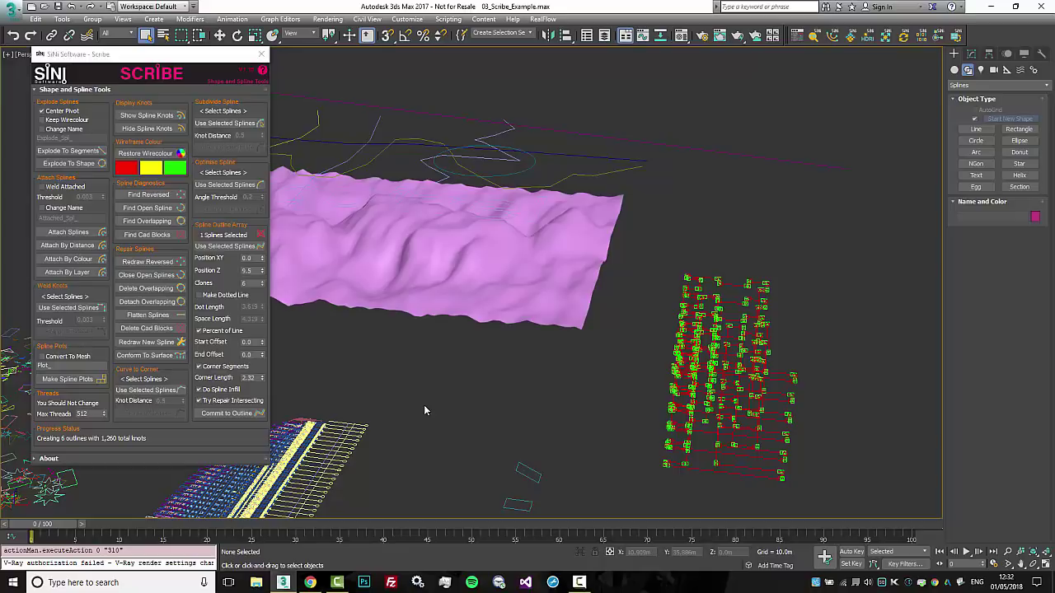
middle_drag(565, 401, 493, 373)
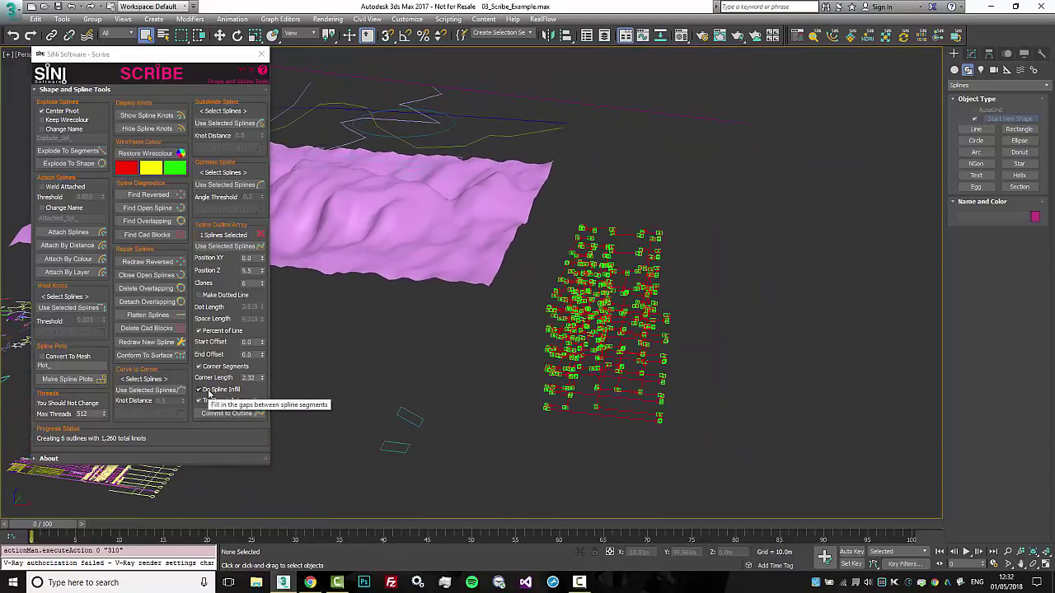
Step: Turn off Do Spline Infill and Corner Segments, and reset Position Z to 0.0 and Clones to 1
click(208, 394)
right_click(262, 272)
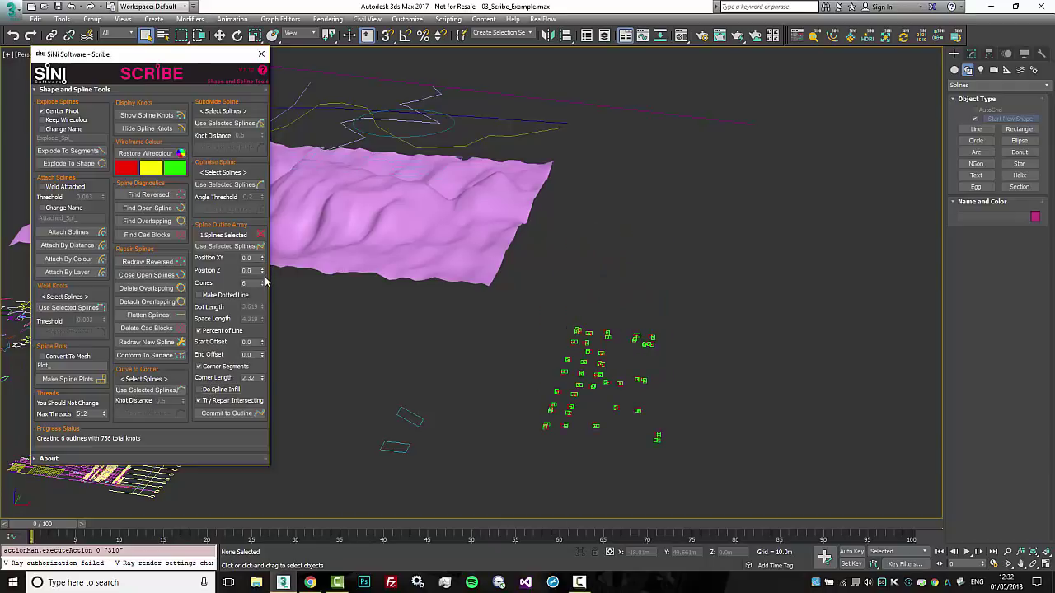
right_click(263, 285)
alt+middle_drag(521, 357, 593, 355)
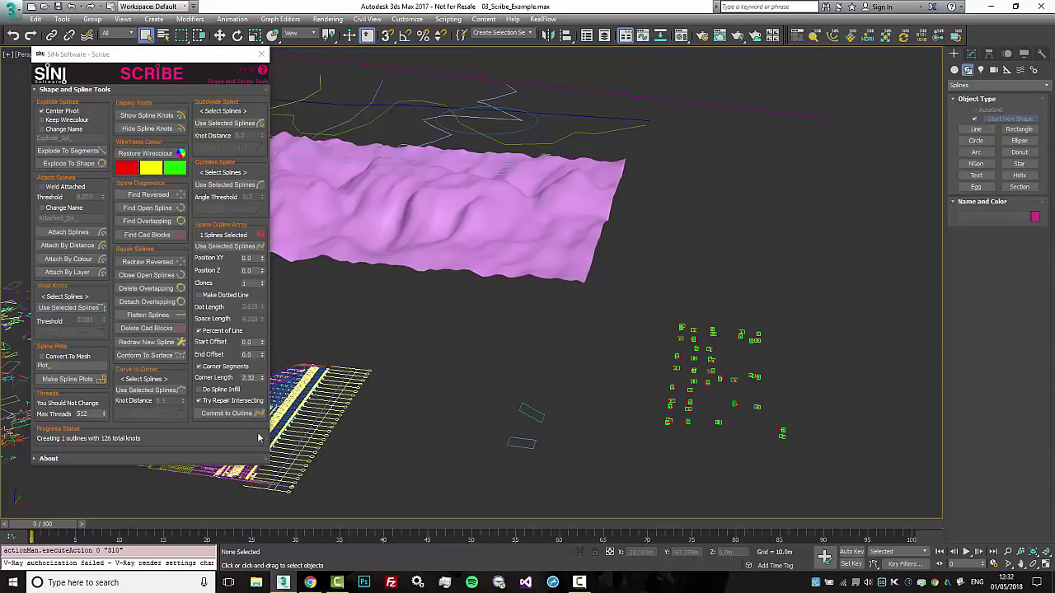
click(201, 366)
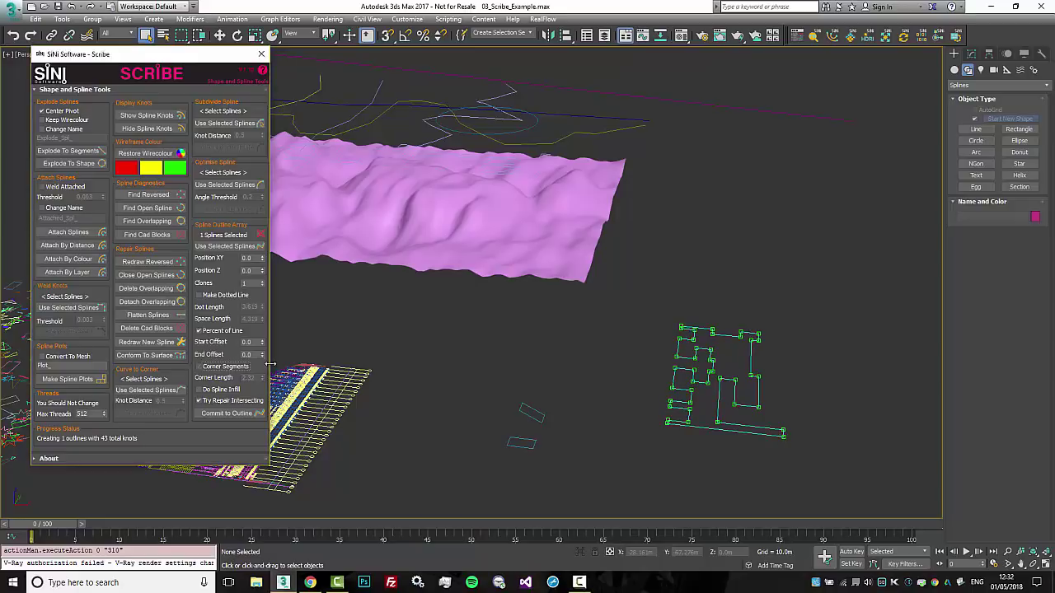
Step: Examine the dense imported CAD floor plan beside the terrain from several angles and distances
middle_drag(474, 356, 505, 371)
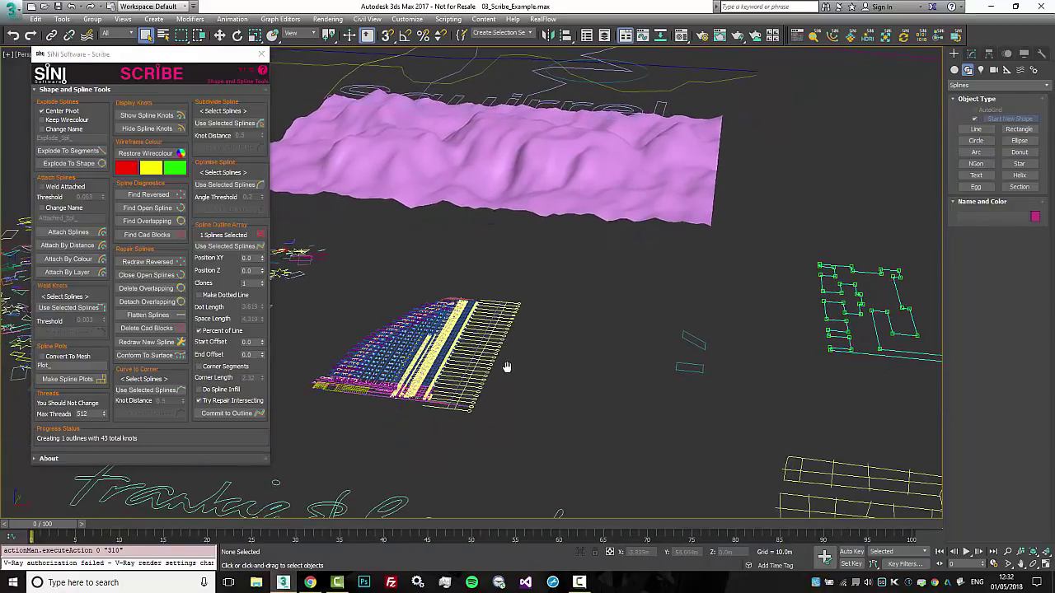
alt+middle_drag(409, 347, 483, 307)
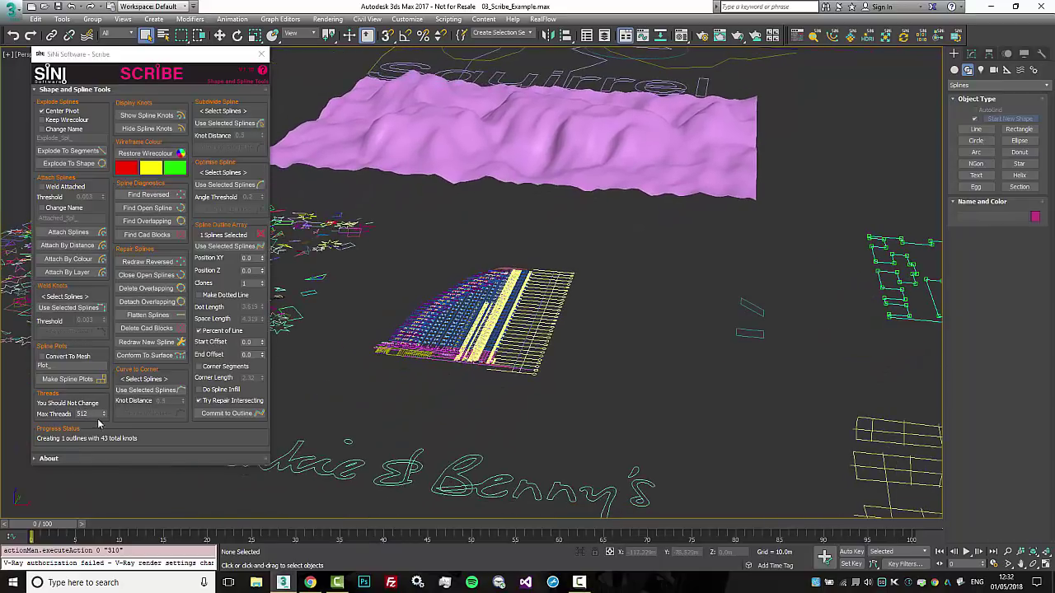
key(z)
middle_drag(557, 406, 539, 426)
scroll(544, 425, down, 3)
scroll(543, 425, up, 3)
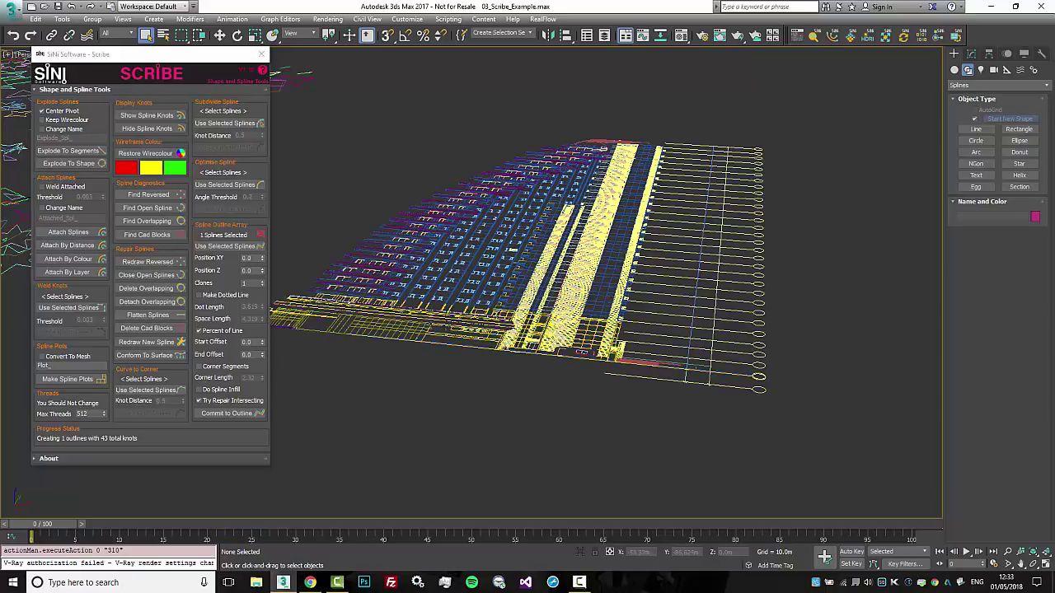
middle_drag(436, 328, 397, 349)
alt+middle_drag(528, 338, 393, 348)
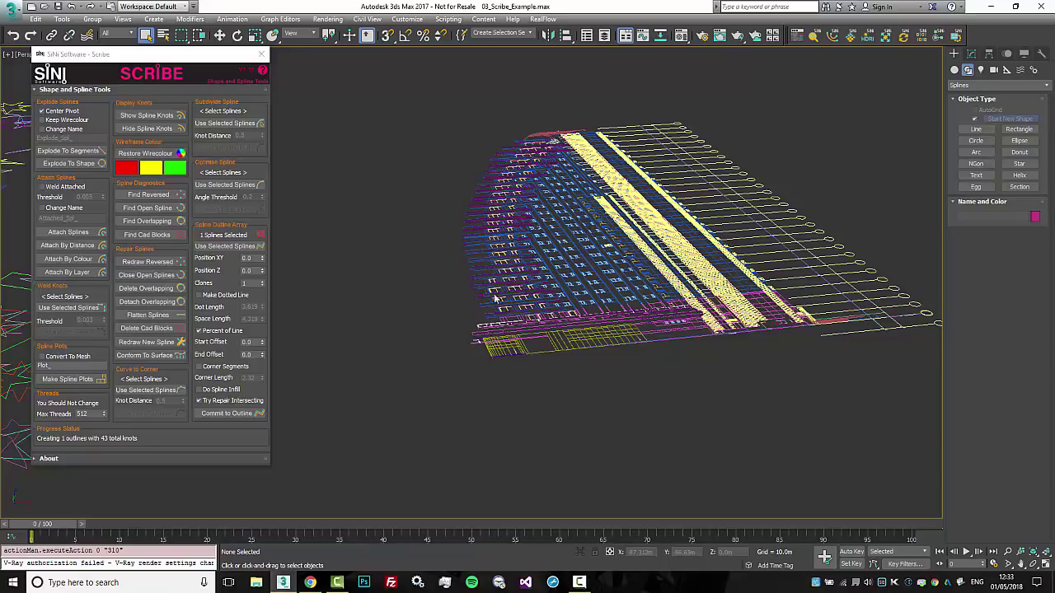
middle_drag(571, 289, 471, 341)
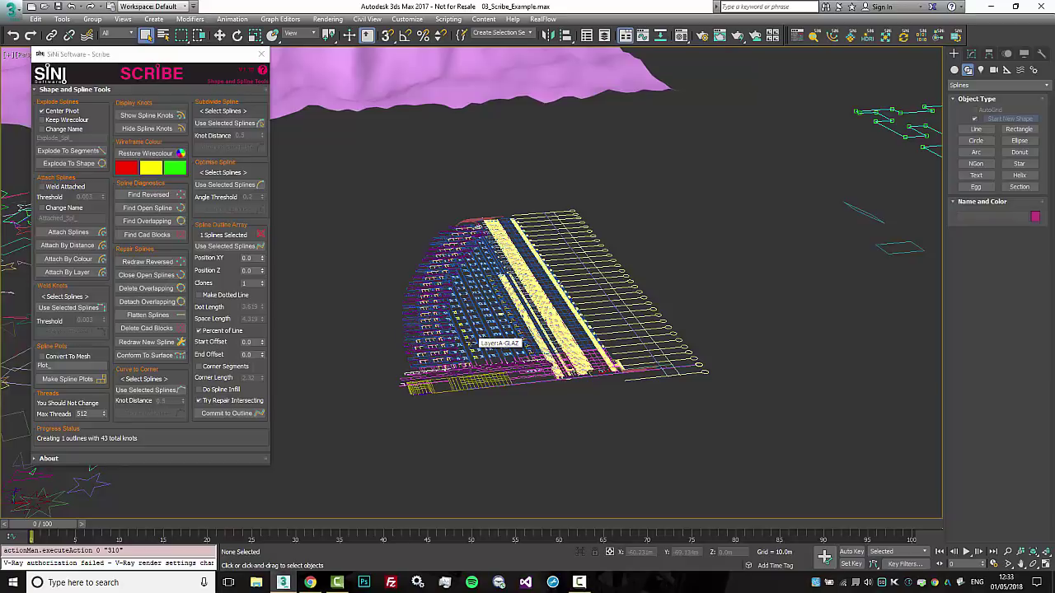
Step: Select everything in the scene and load the splines into Optimise Spline with an Angle Threshold of 0.2
middle_drag(486, 346, 610, 346)
scroll(565, 333, down, 4)
key(ctrl+a)
click(224, 184)
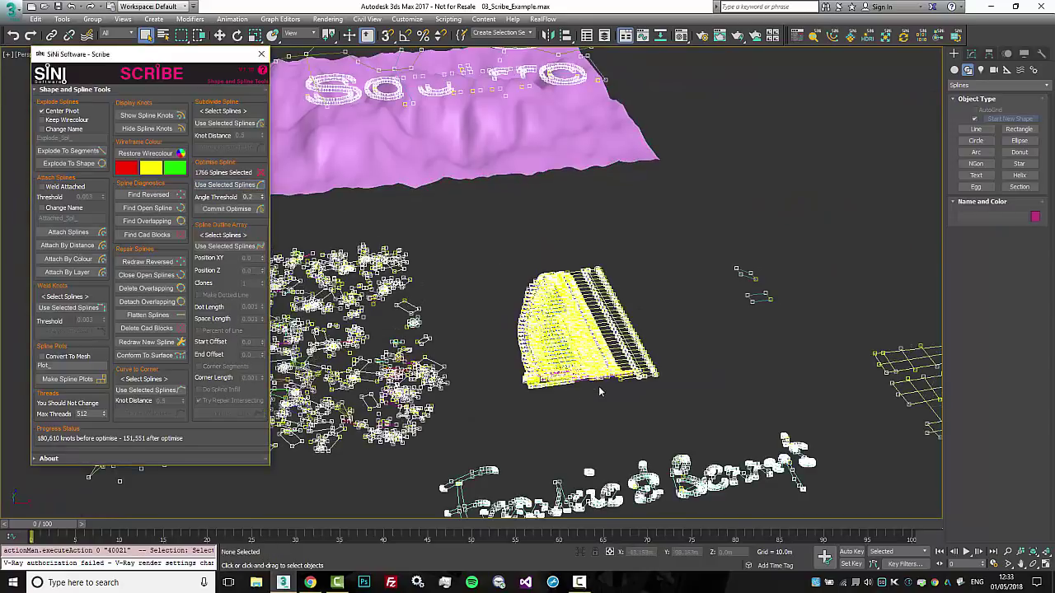
middle_drag(561, 351, 566, 290)
scroll(457, 292, up, 4)
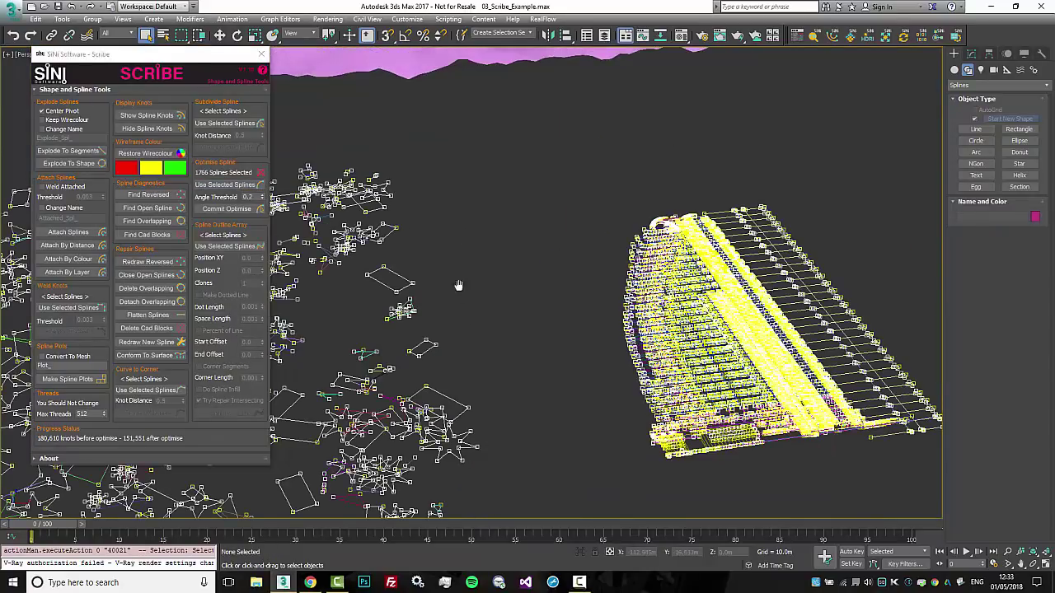
Step: Commit the optimisation of the loaded scene splines at the 0.2 angle threshold and view the scene's shapes
middle_drag(459, 281, 486, 198)
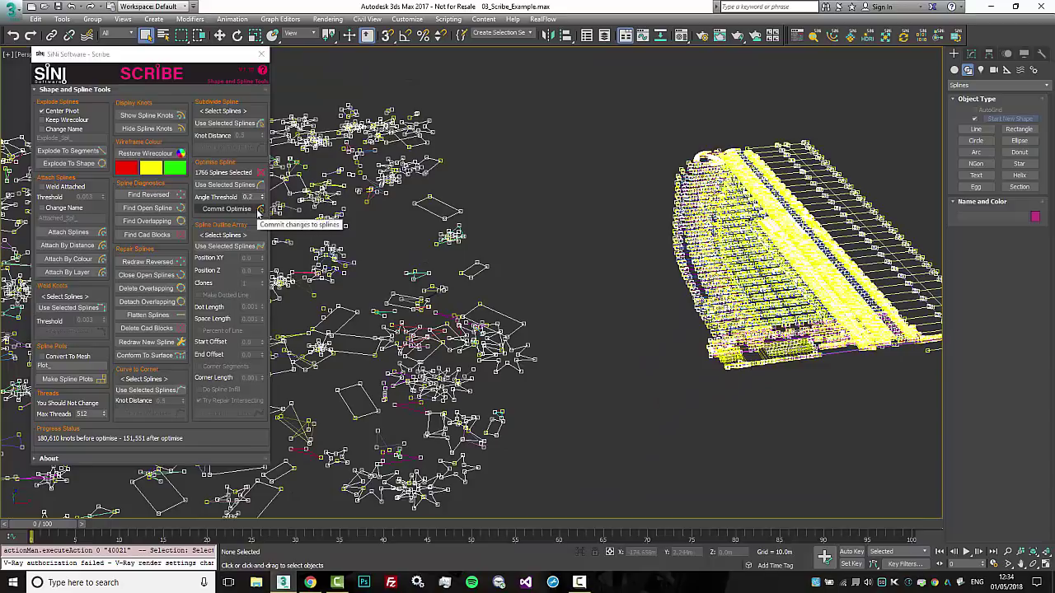
click(259, 210)
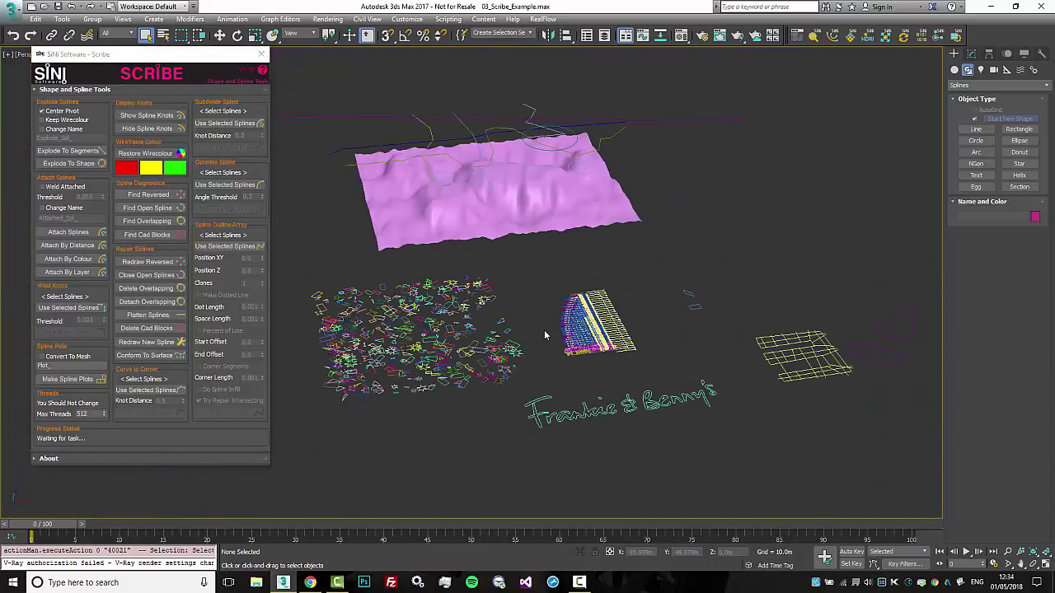
scroll(544, 334, up, 8)
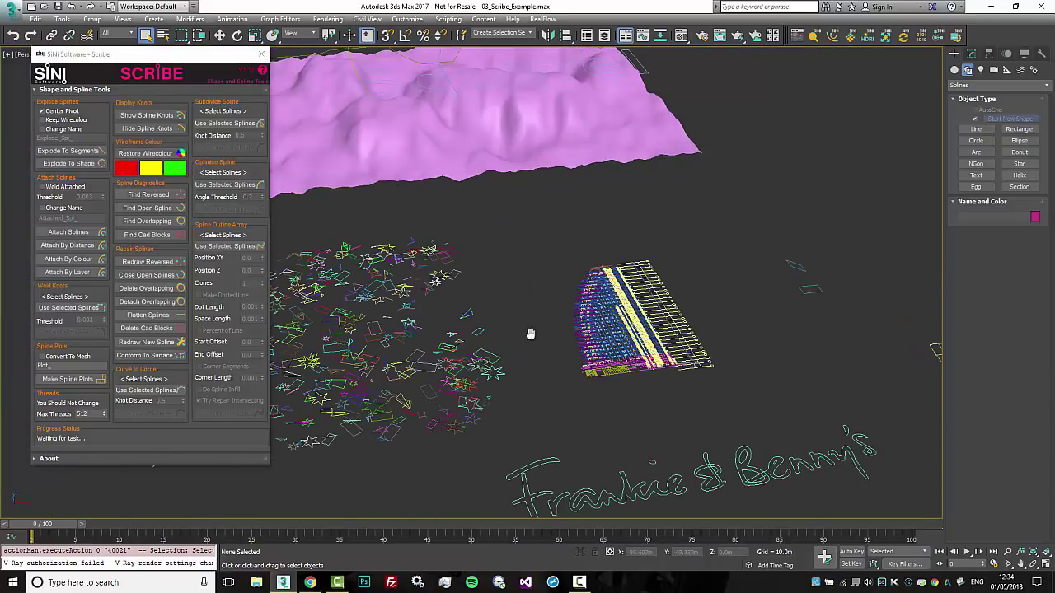
scroll(526, 344, down, 10)
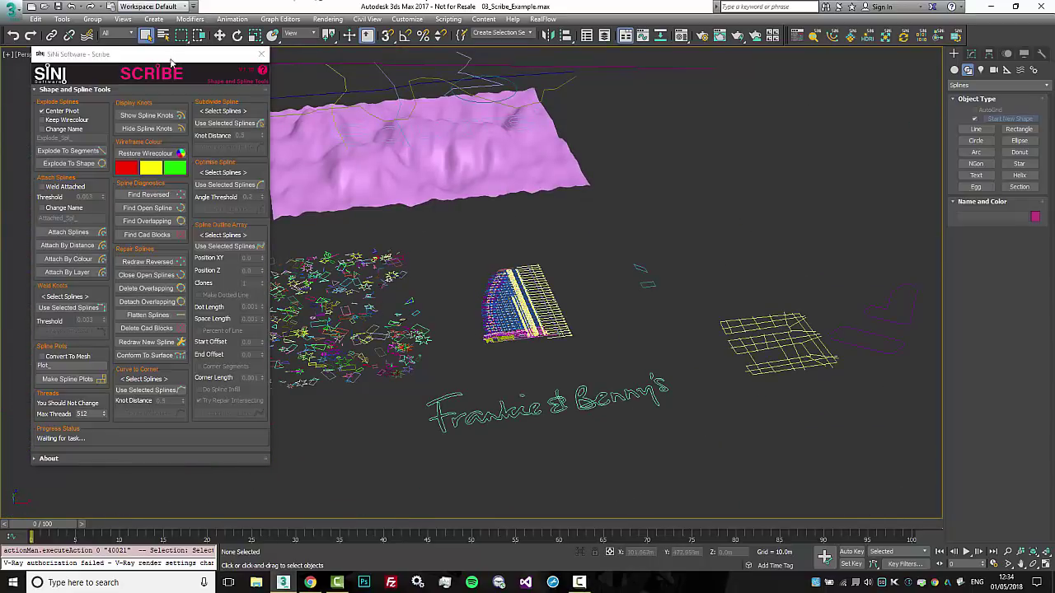
Step: Open the SiNiScript MAXScript extension and place its window beside the Scribe window
drag(169, 54, 499, 60)
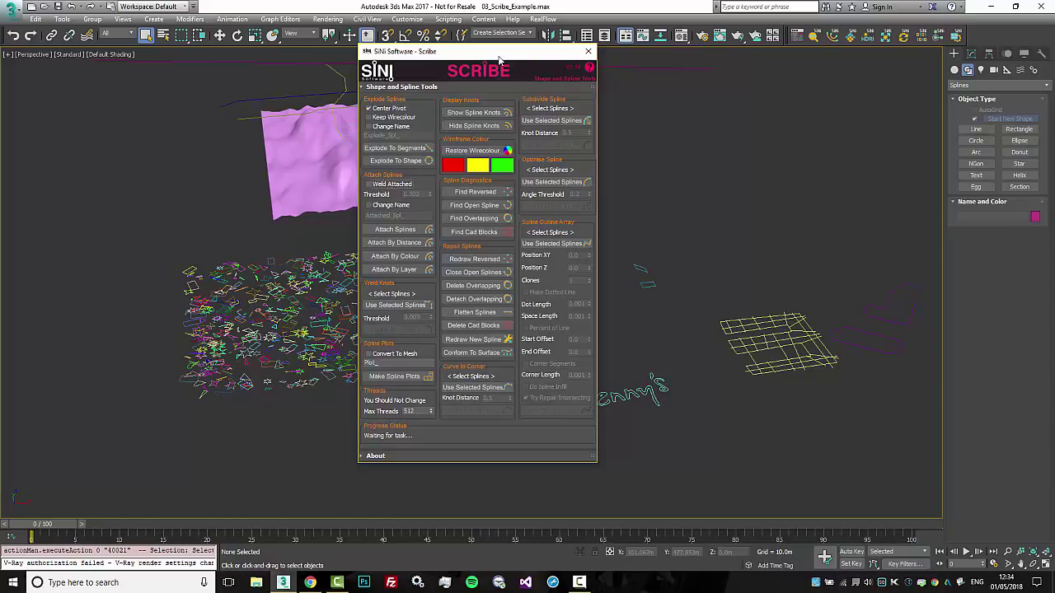
drag(498, 59, 479, 66)
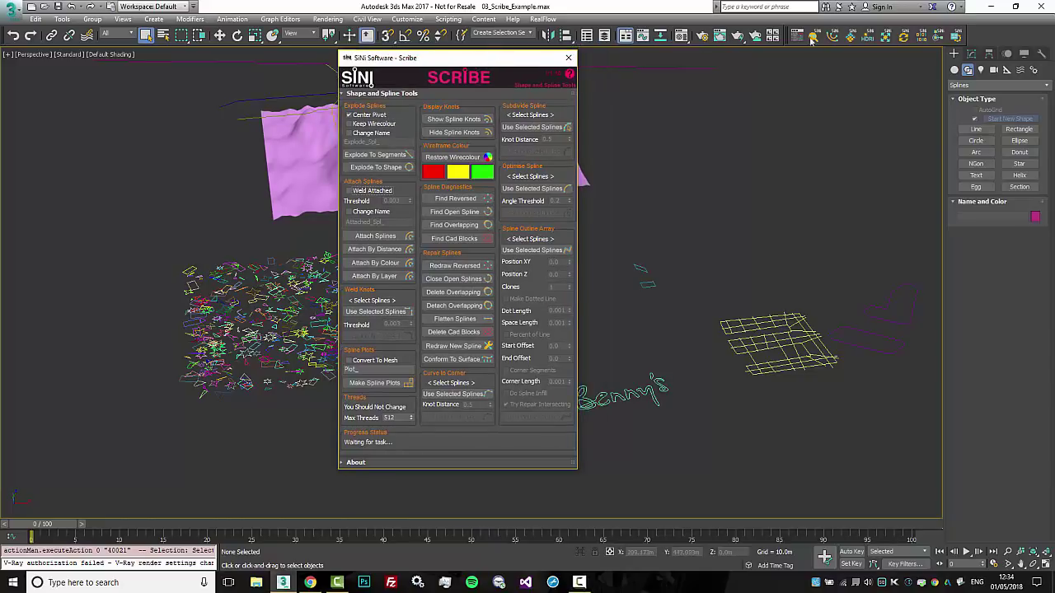
click(1040, 54)
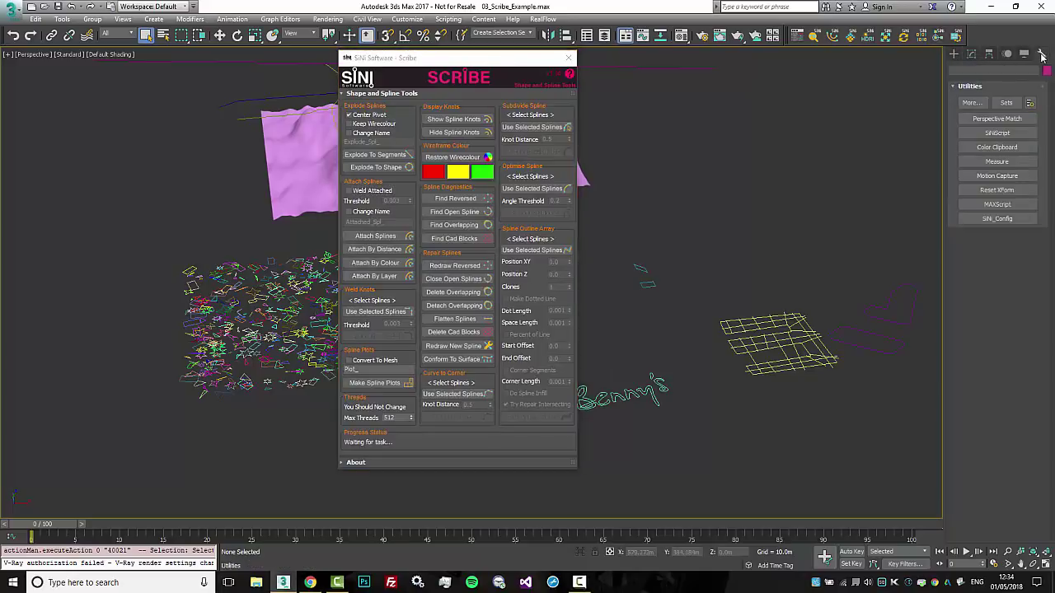
click(923, 38)
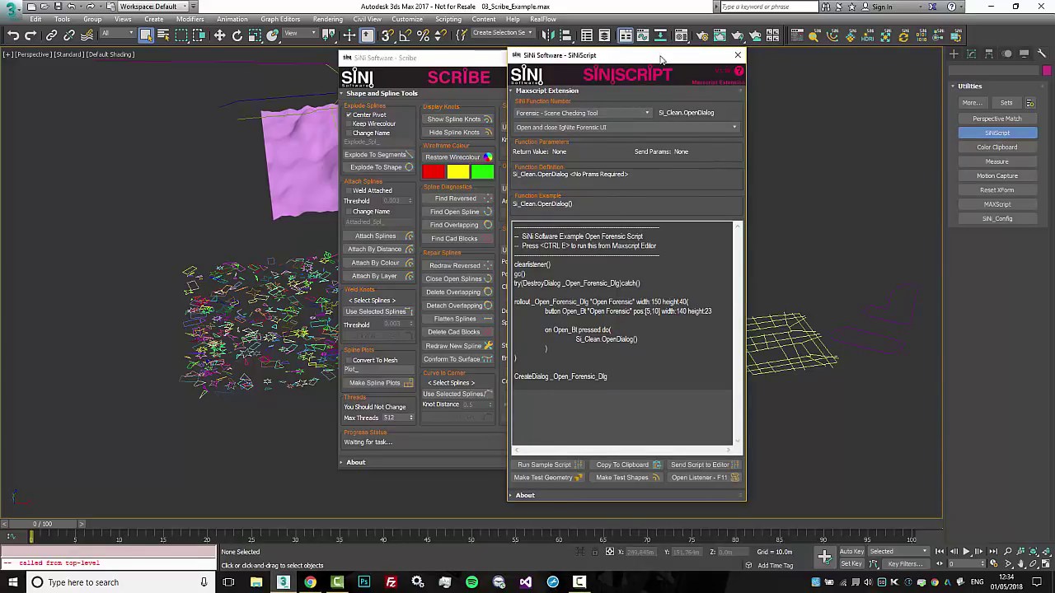
drag(661, 56, 787, 52)
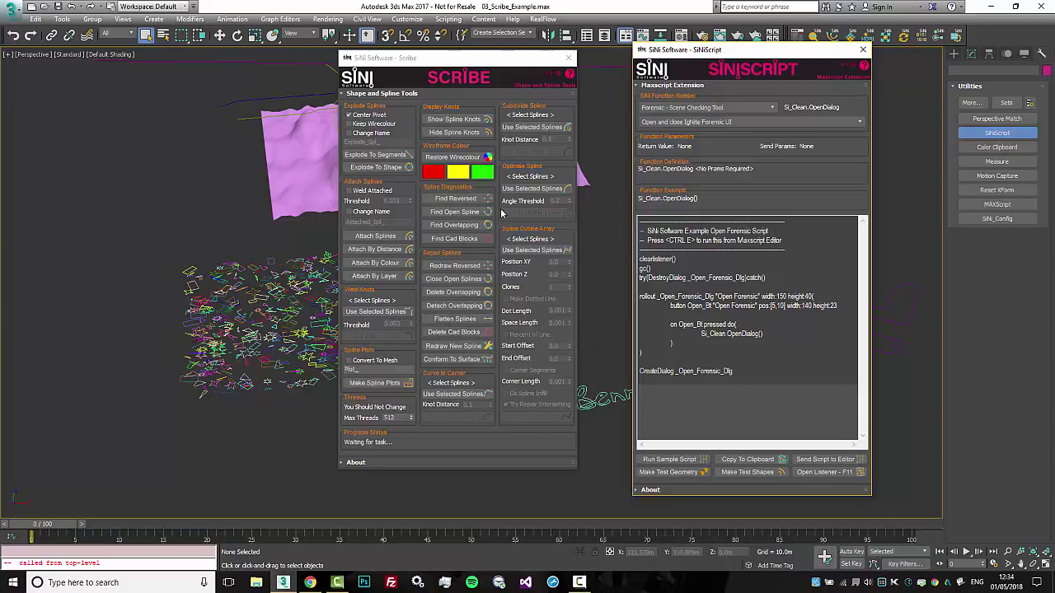
Step: Set the SiNiScript function to Scribe - Spline and Shape Tool, with "Find any splines with overlapping segments from given splines"
click(757, 107)
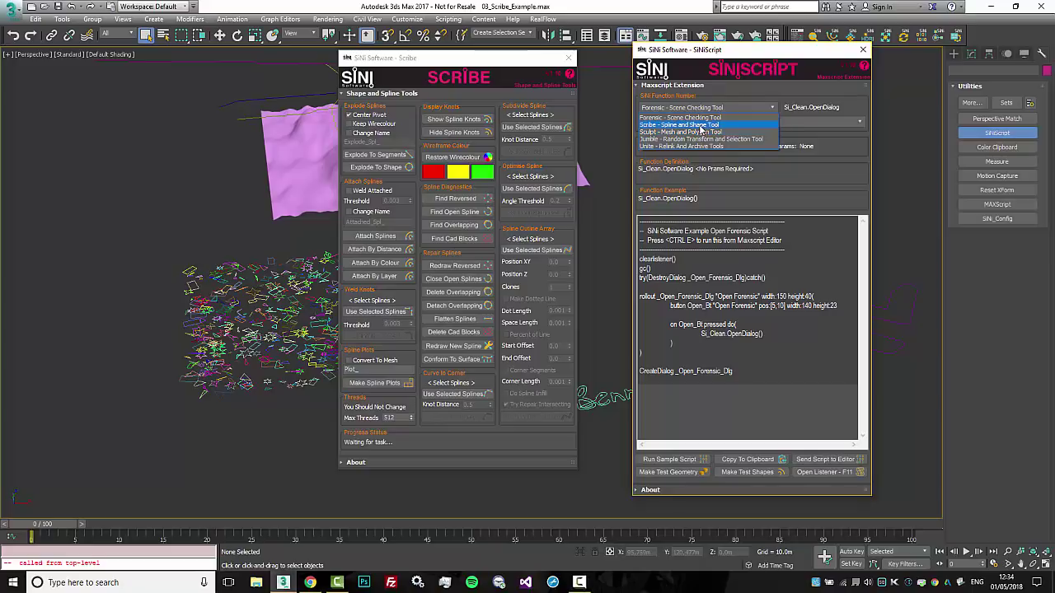
click(688, 124)
click(773, 122)
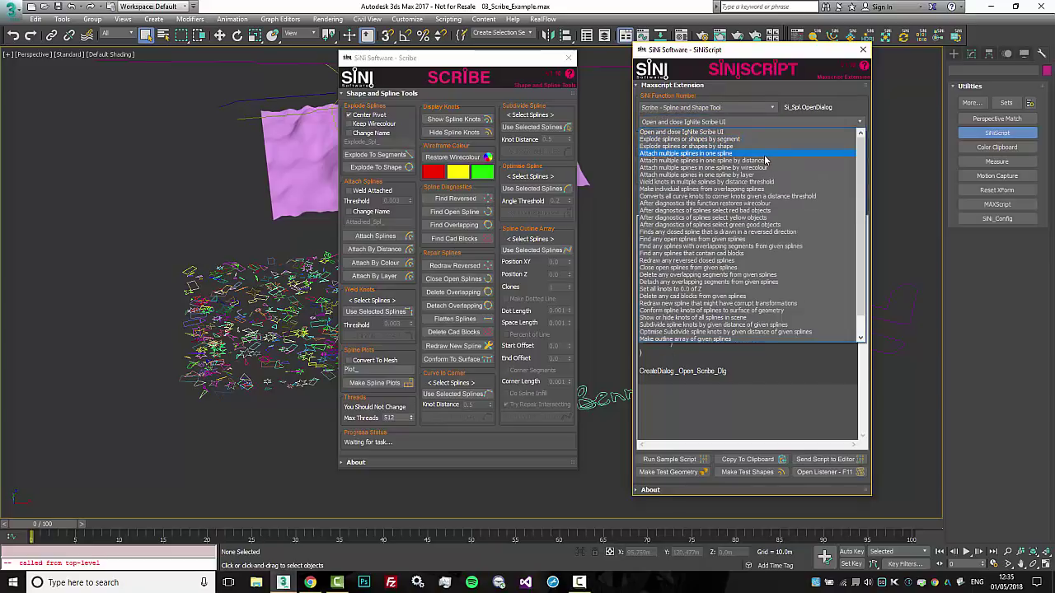
click(774, 246)
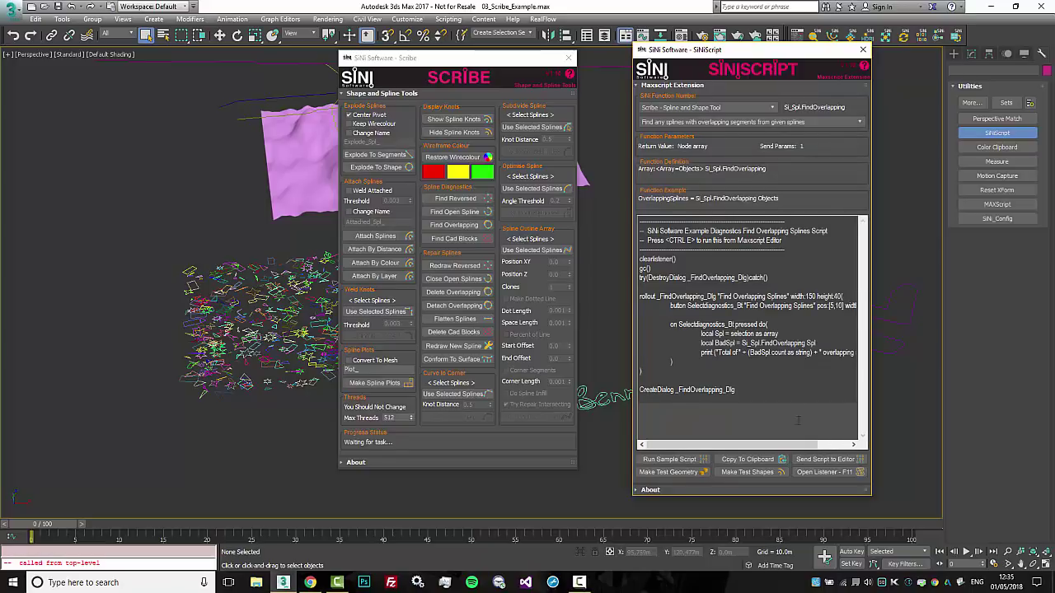
Step: Send the overlapping-splines sample script to the MAXScript editor, close the editor, and run the sample script
click(844, 461)
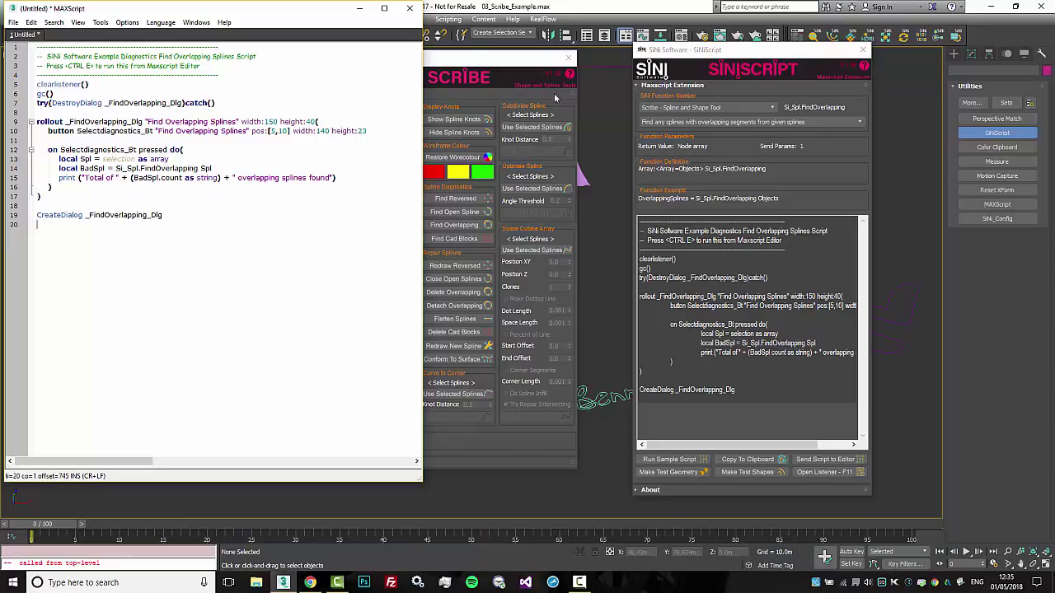
click(409, 8)
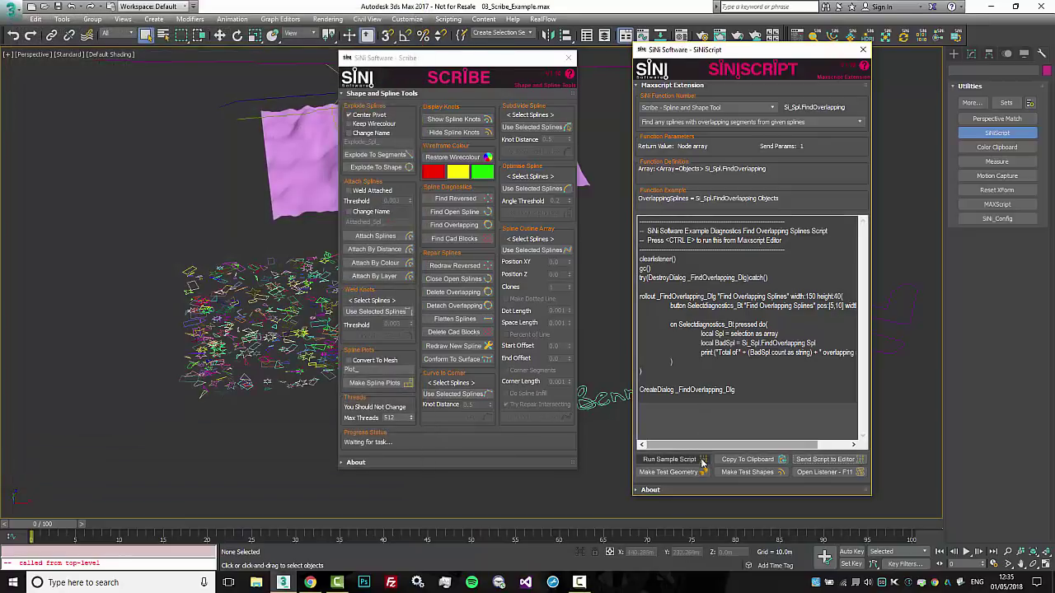
click(695, 462)
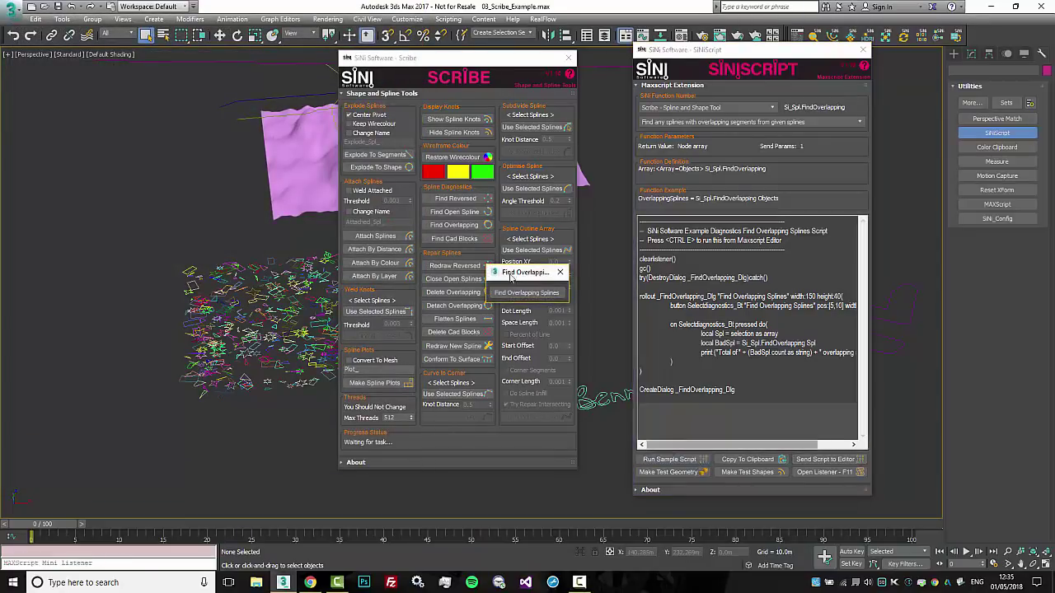
Step: Move the windows clear of the viewport, select a cluster of scattered shapes, and run Find Overlapping Splines on them
click(595, 232)
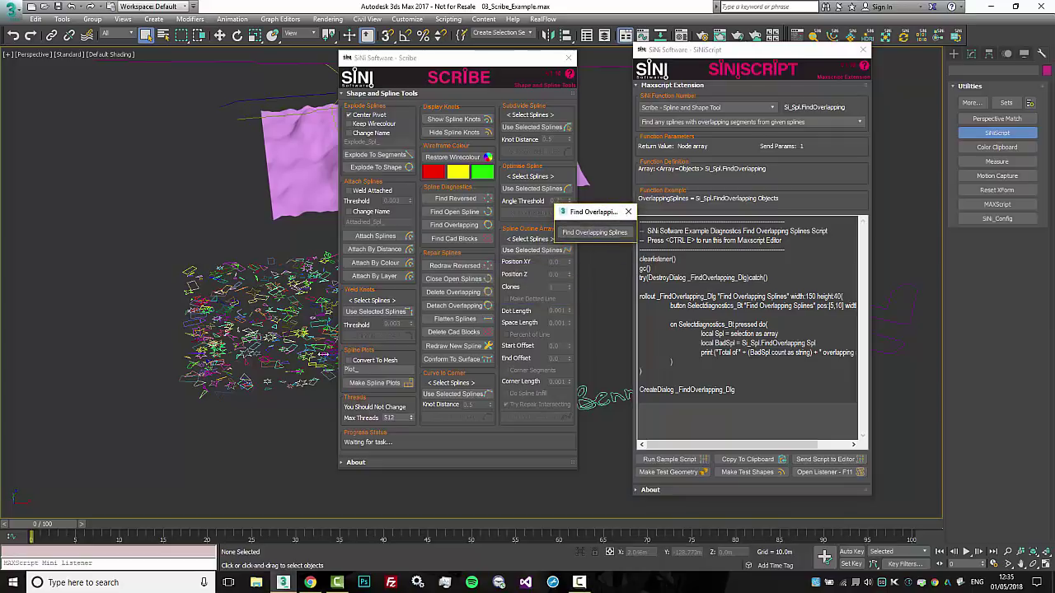
drag(500, 66, 192, 120)
scroll(438, 305, up, 5)
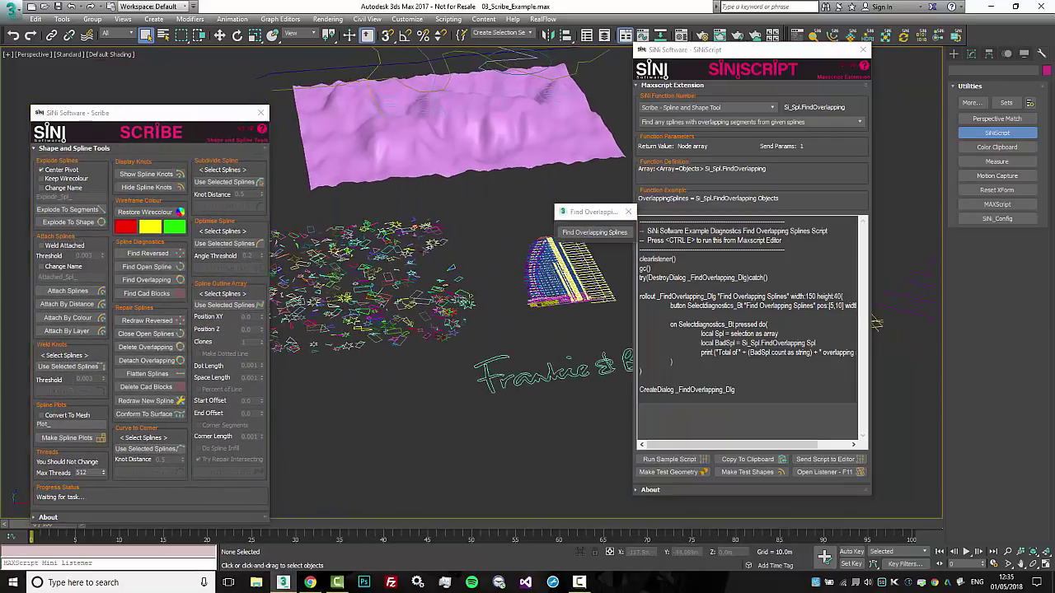
drag(450, 336, 440, 343)
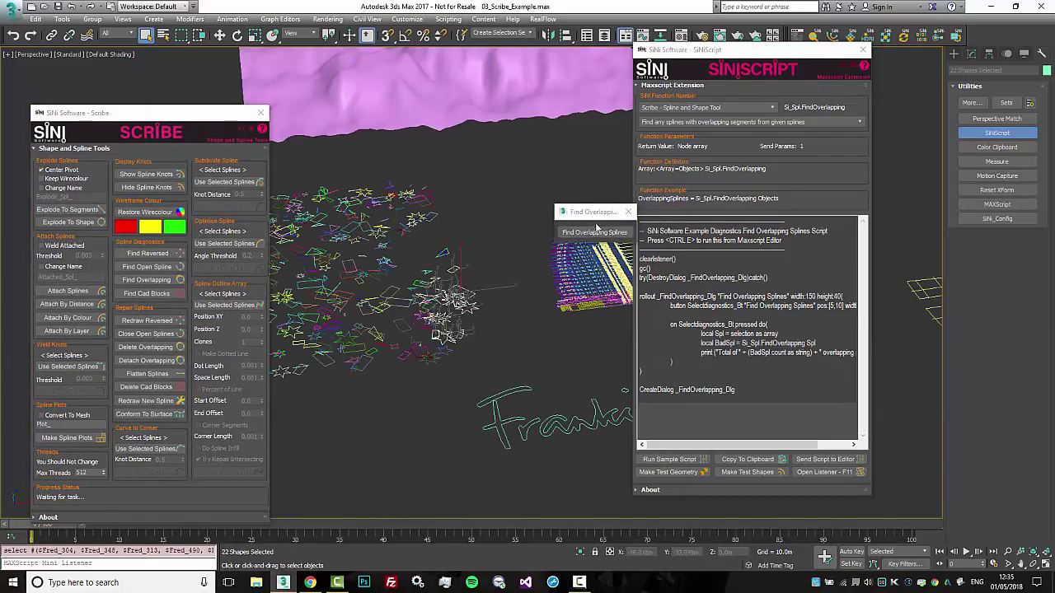
click(596, 232)
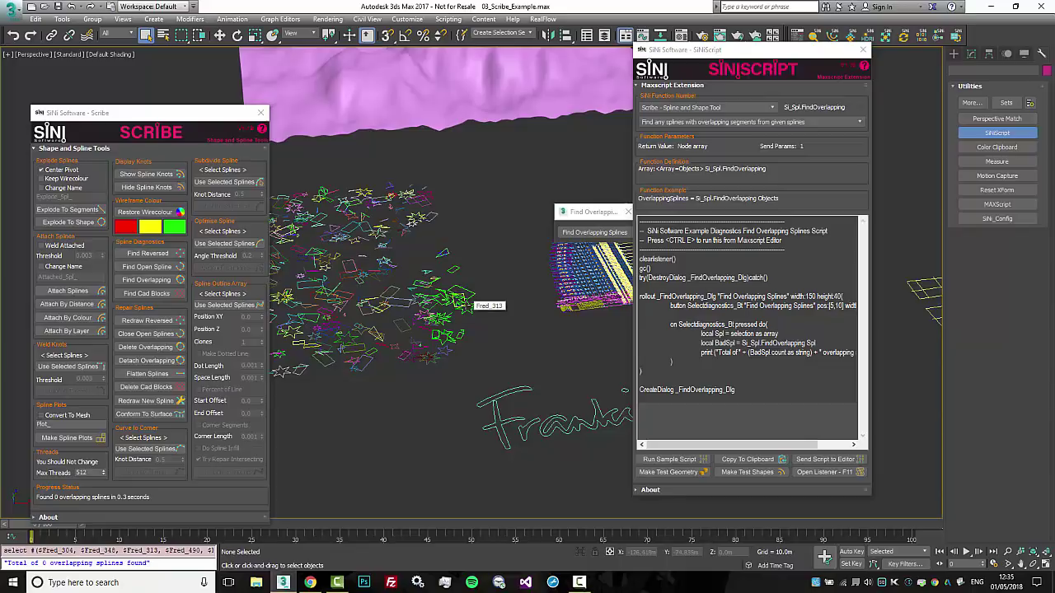
drag(581, 212, 515, 211)
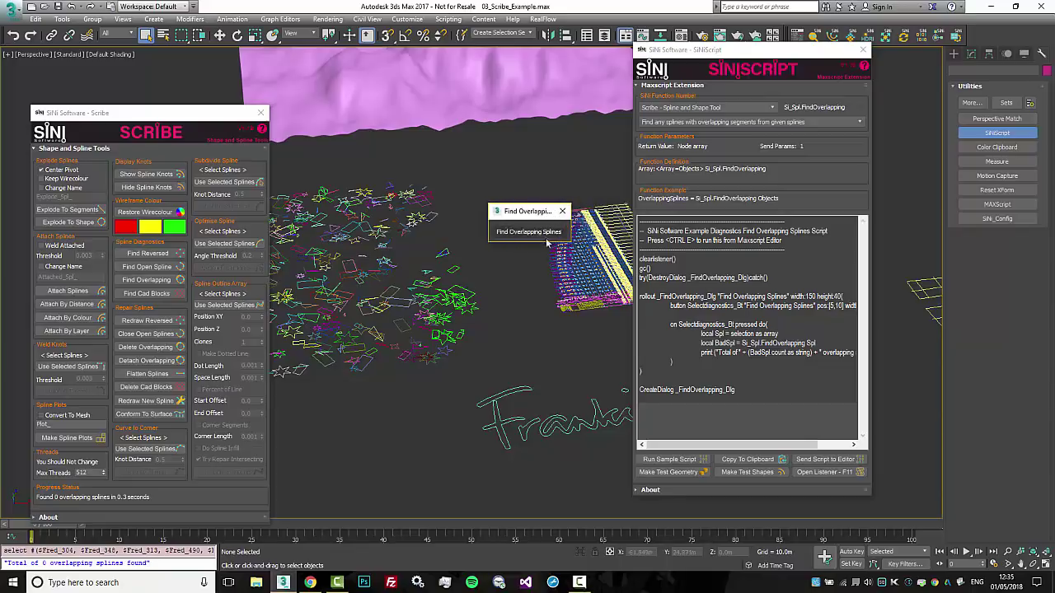